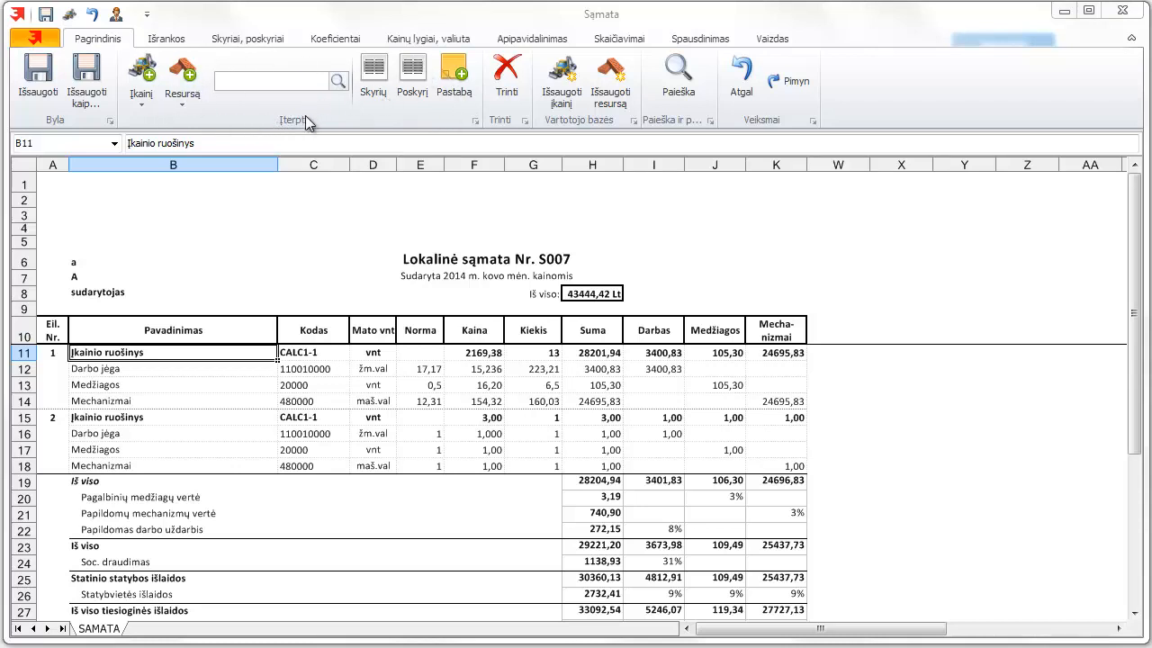
Open the rate insertion window, look over its Resursai and Skyriai, poskyriai, pastabos pages, and return to Įkainiai, fragmentai.
left_click(146, 70)
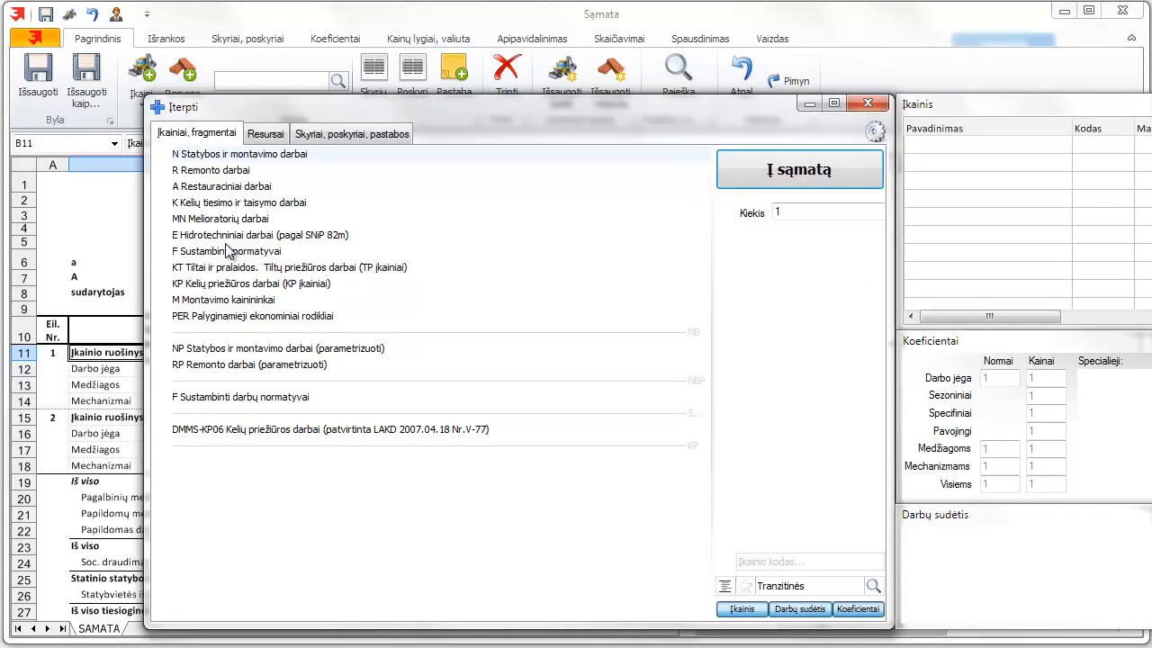
left_click_drag(387, 104, 258, 66)
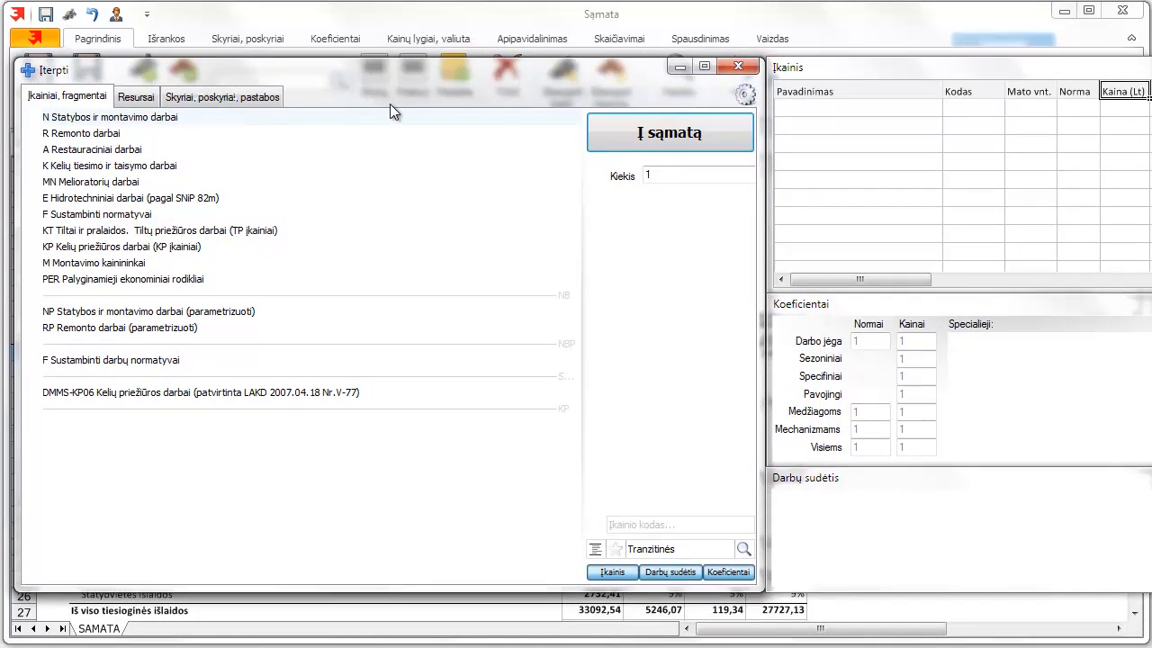
left_click(136, 97)
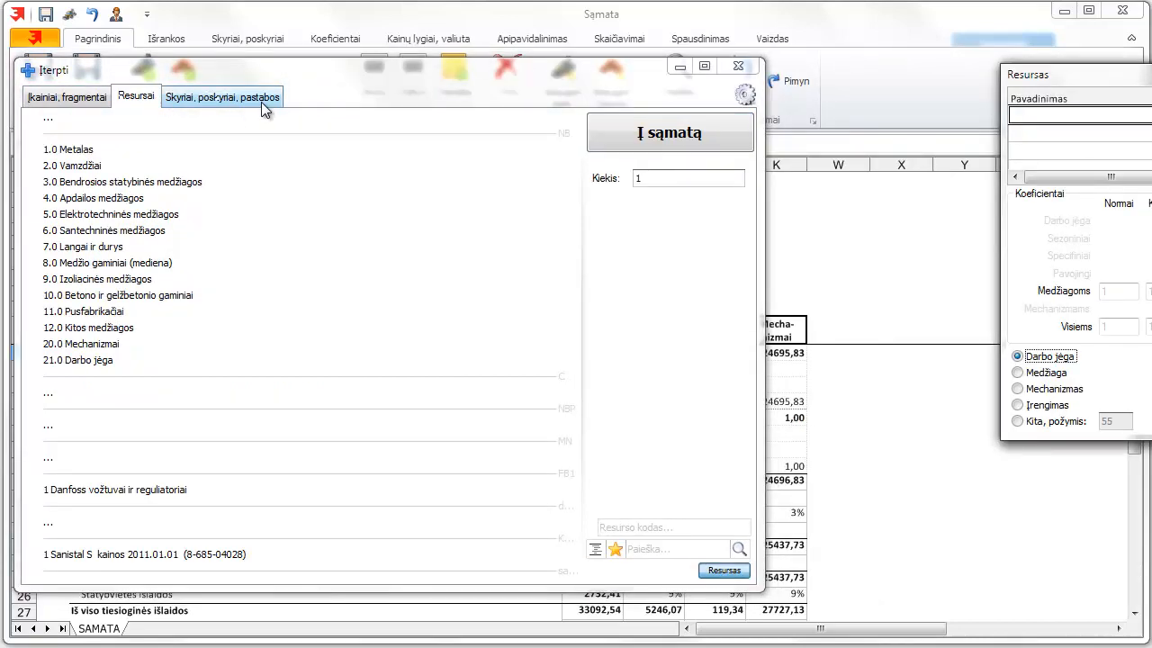
left_click(200, 105)
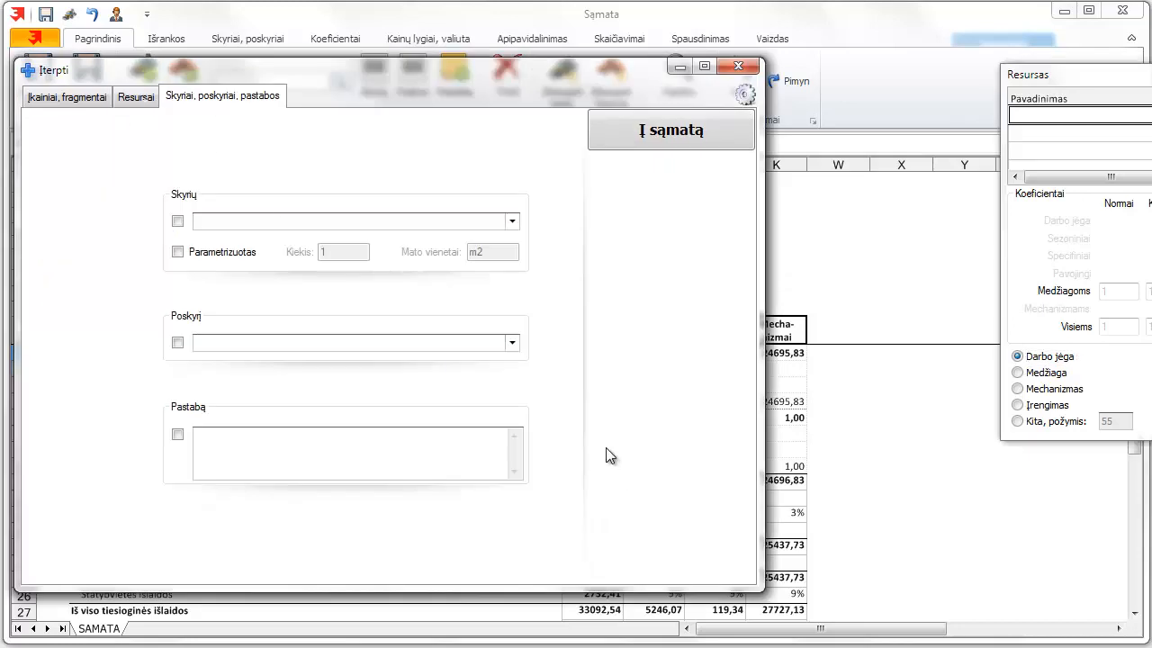
left_click(67, 97)
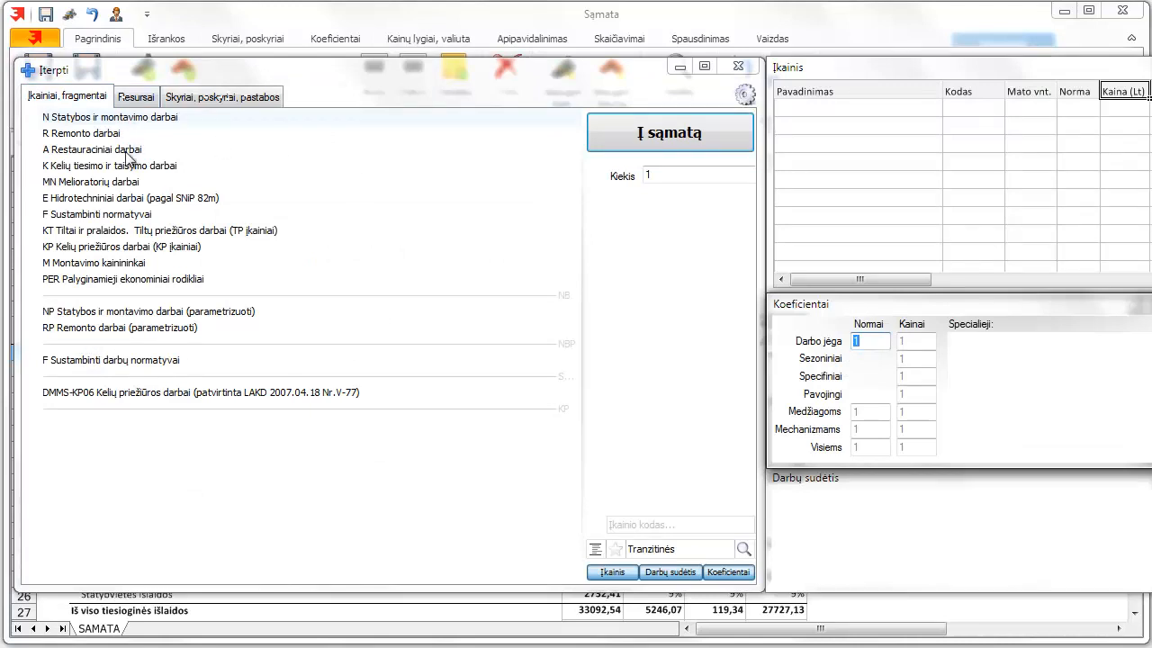
Detach the Koeficientai and Darbų sudėtis windows from the insertion window, shift the main window, and dock both back beside it.
left_click(148, 378)
left_click_drag(843, 303, 909, 262)
left_click_drag(856, 474, 115, 597)
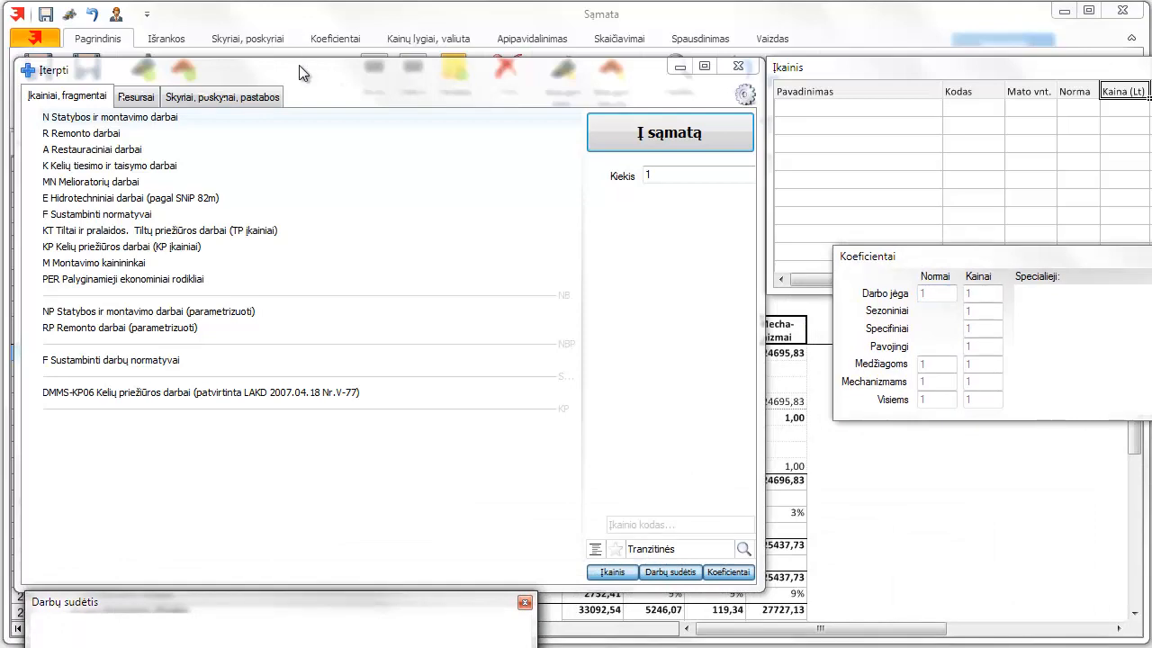
mouse_move(307, 61)
left_mouse_down()
mouse_move(390, 41)
mouse_move(306, 29)
mouse_move(295, 46)
mouse_move(308, 64)
mouse_move(301, 46)
left_mouse_up()
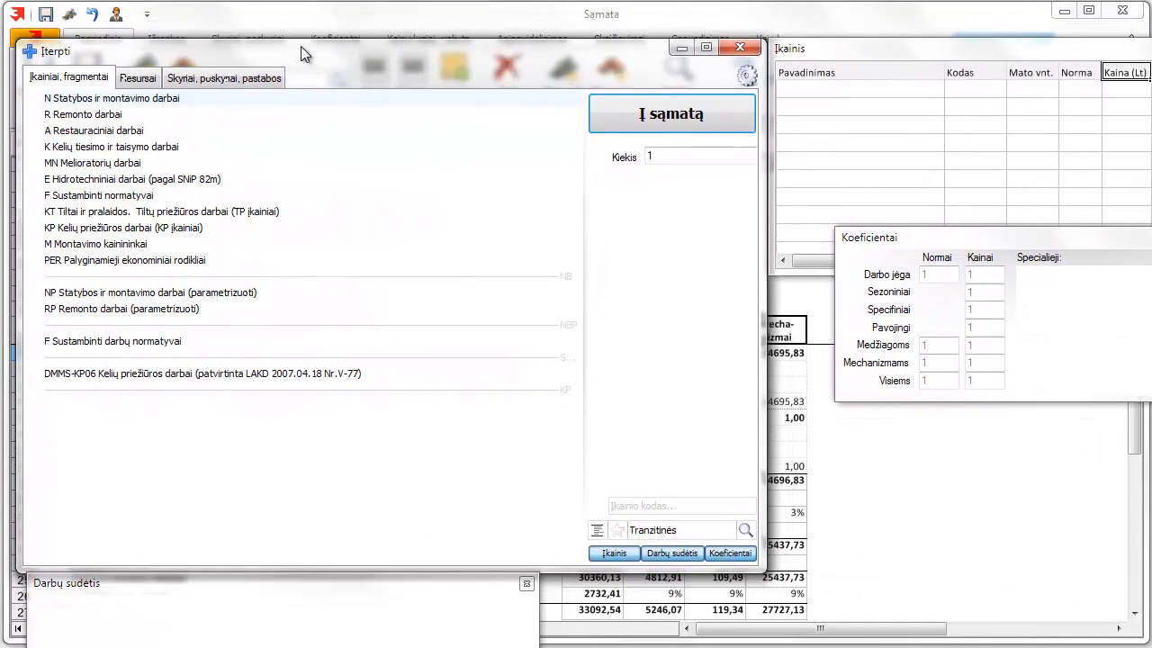
left_click_drag(223, 581, 868, 454)
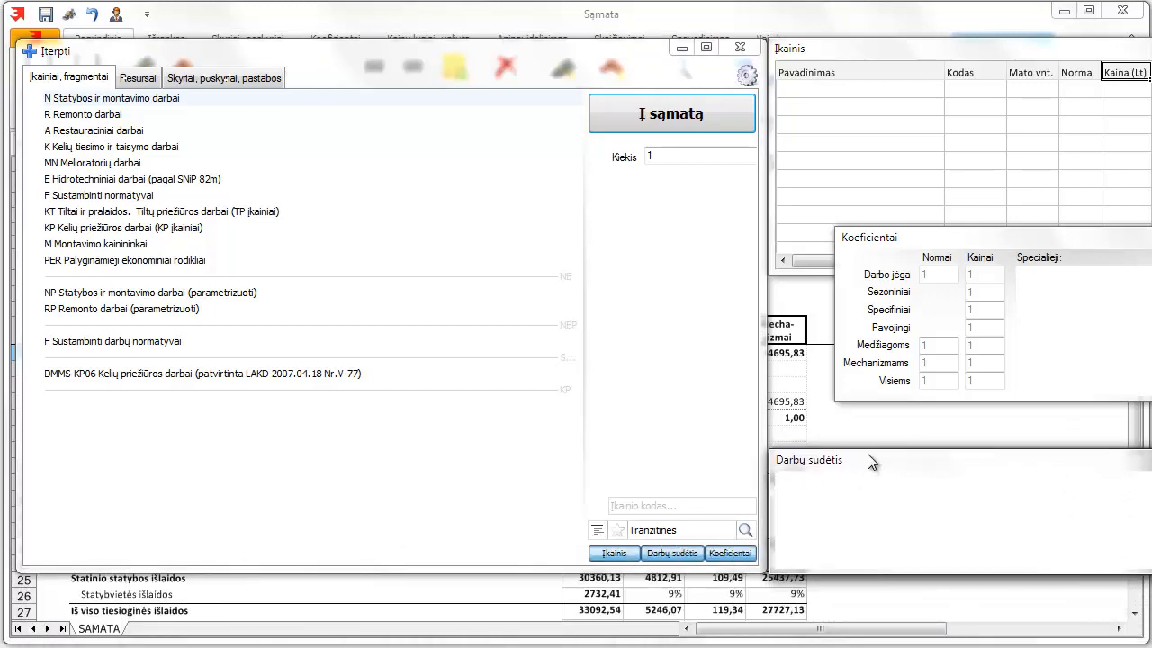
left_click_drag(978, 232, 911, 280)
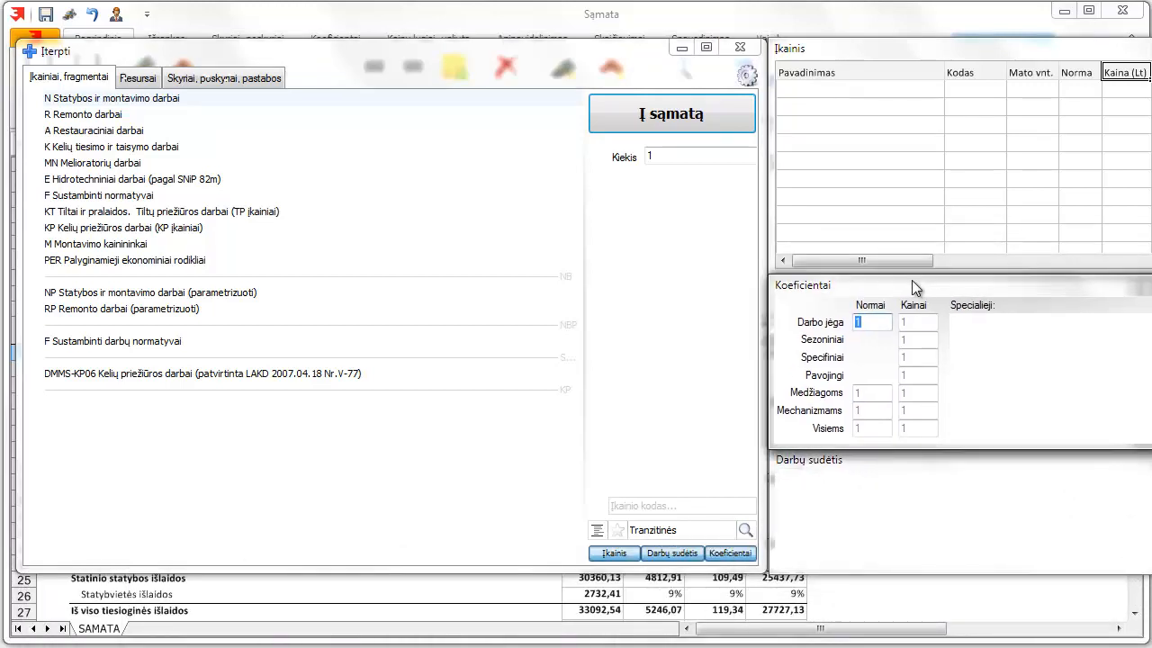
Expand the rate tree through N Statybos ir montavimo darbai and N7 to the group Vidinės sienos, standumo diafragmos ir pertvaros.
double_click(72, 99)
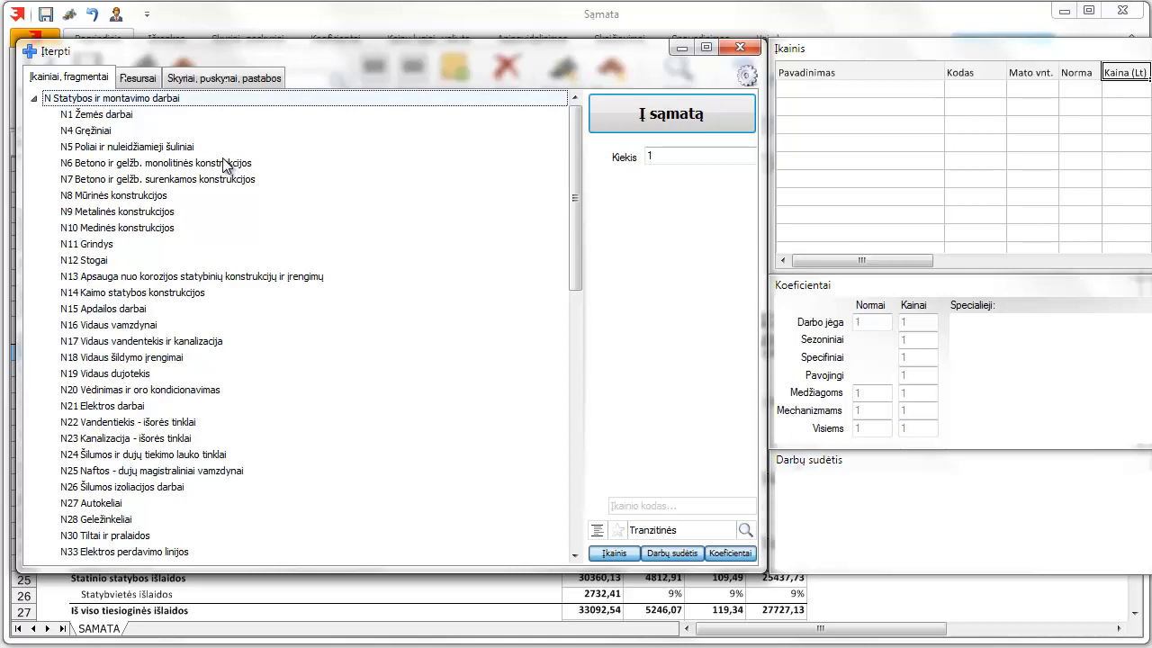
left_click(596, 530)
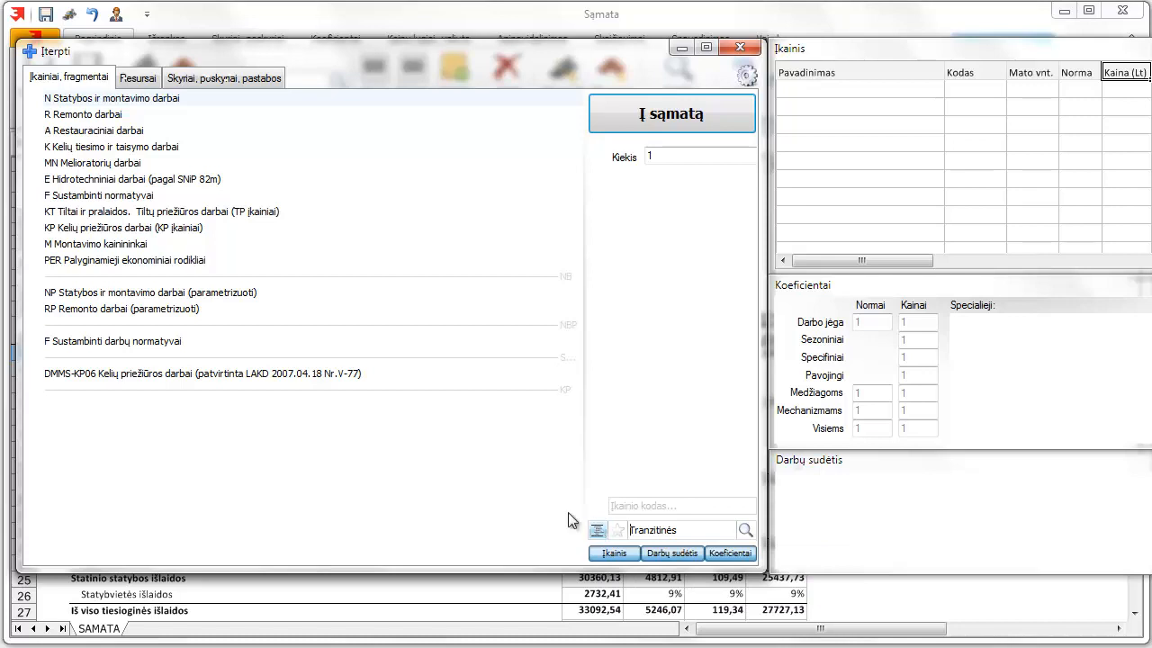
double_click(60, 99)
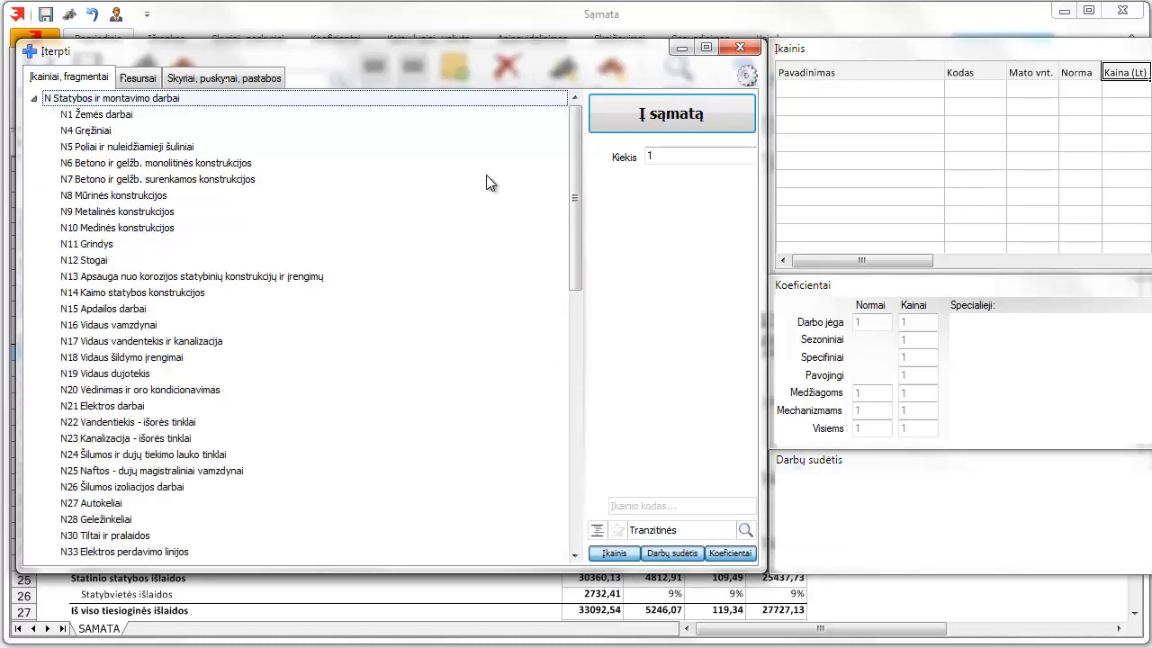
double_click(120, 179)
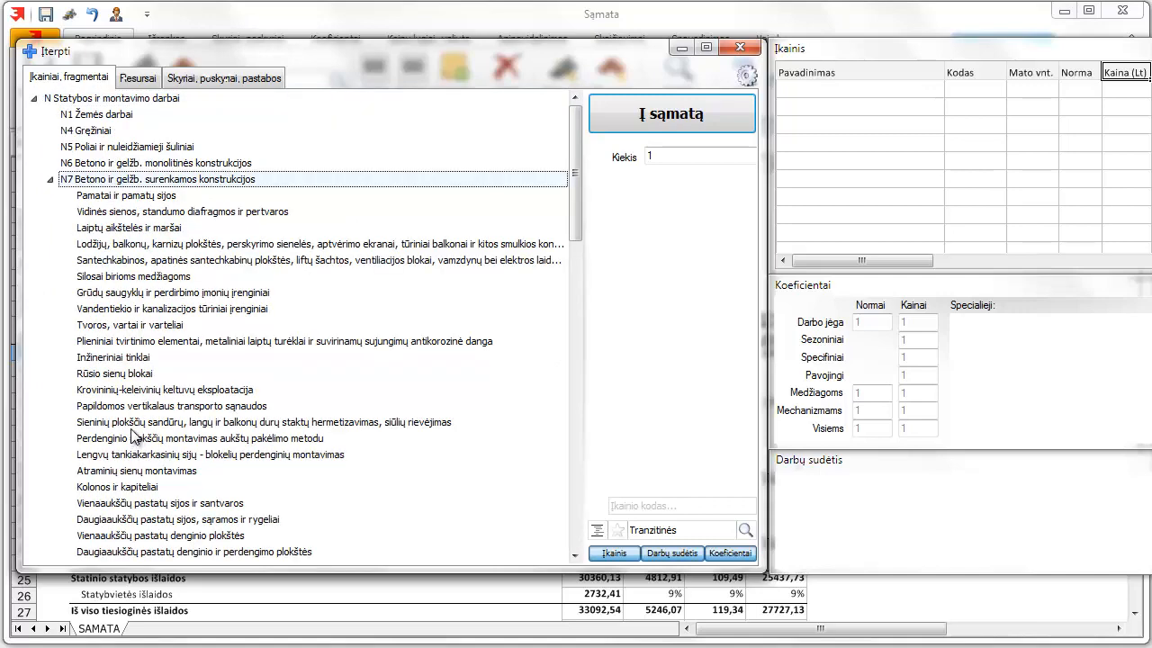
left_click(110, 212)
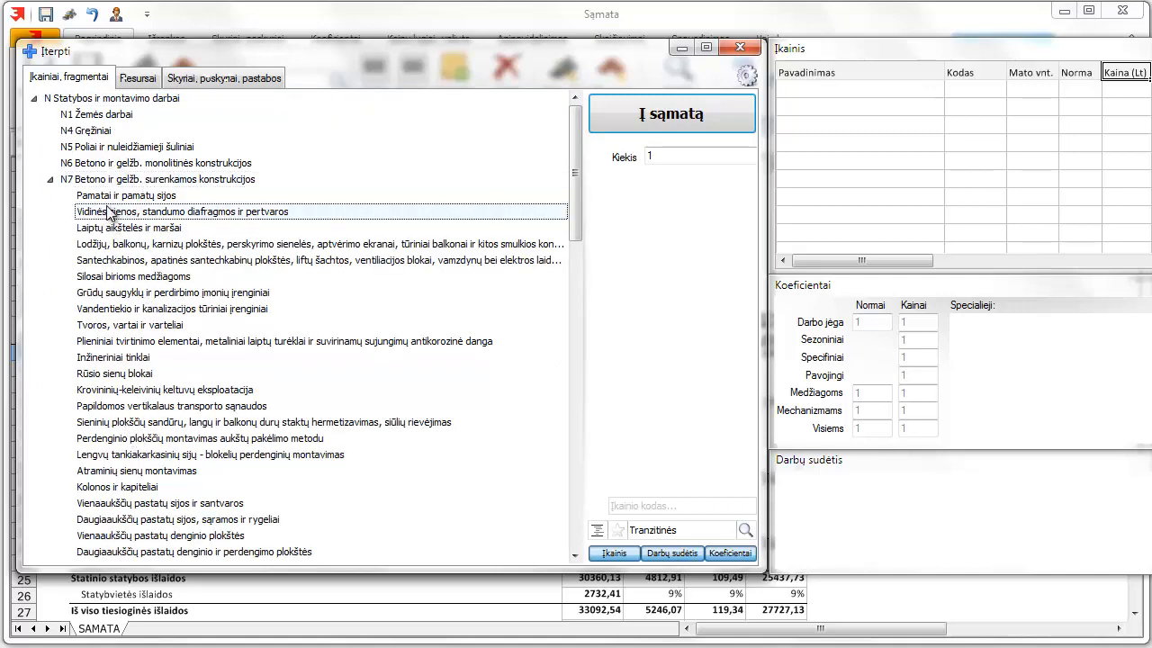
double_click(110, 213)
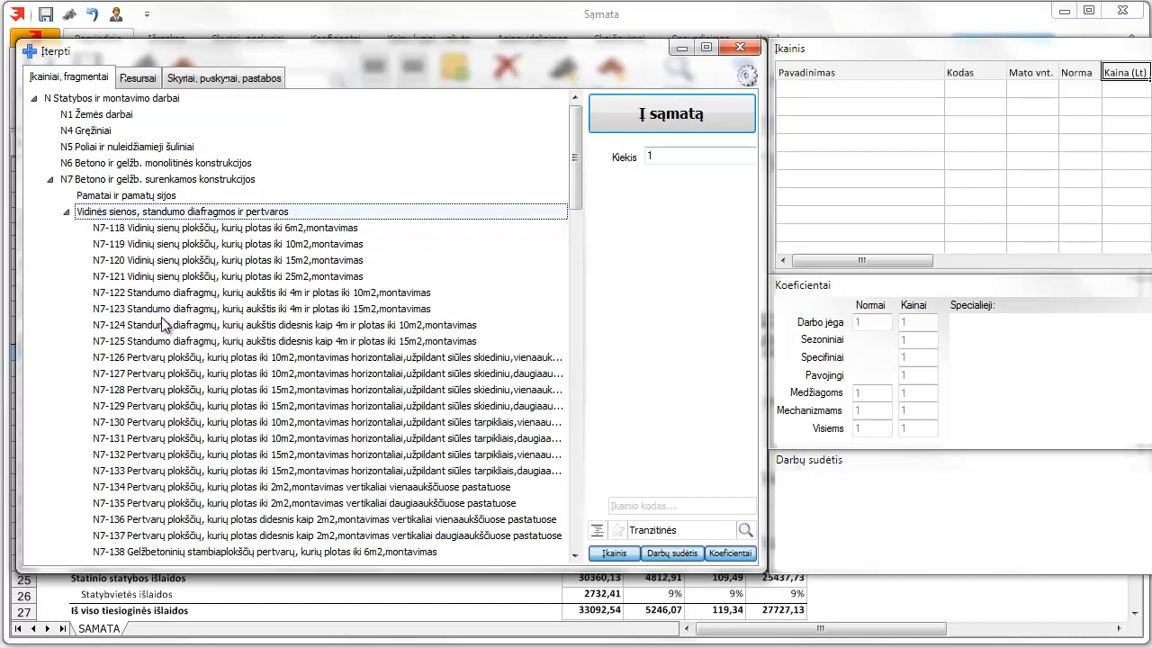
left_click(95, 180)
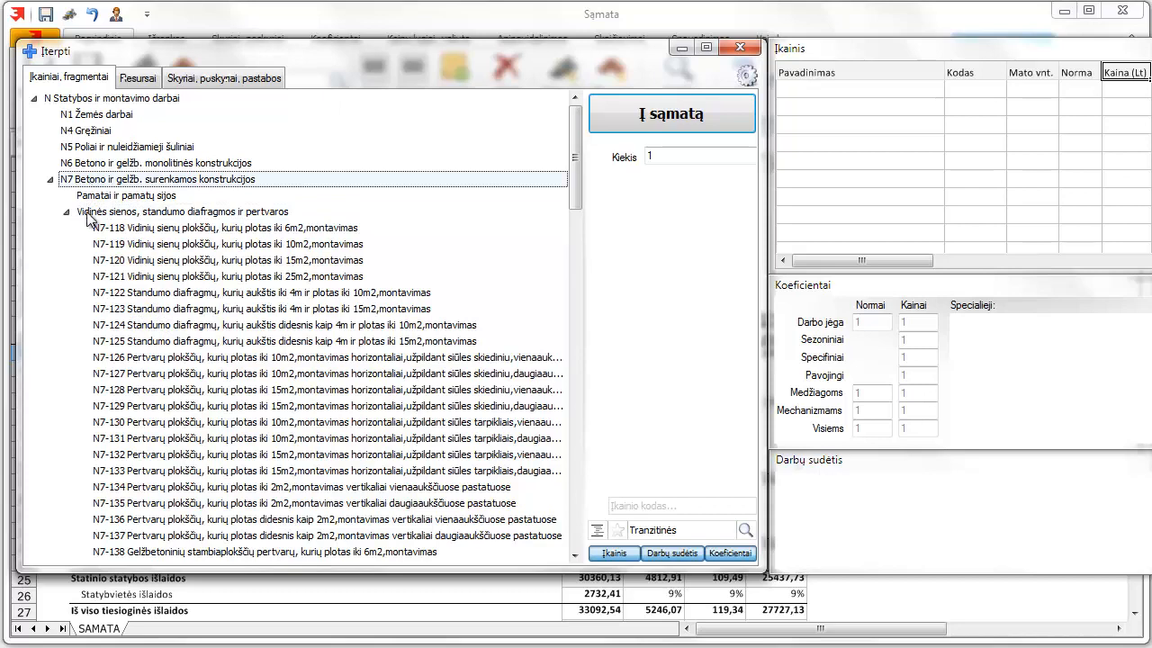
left_click(101, 197)
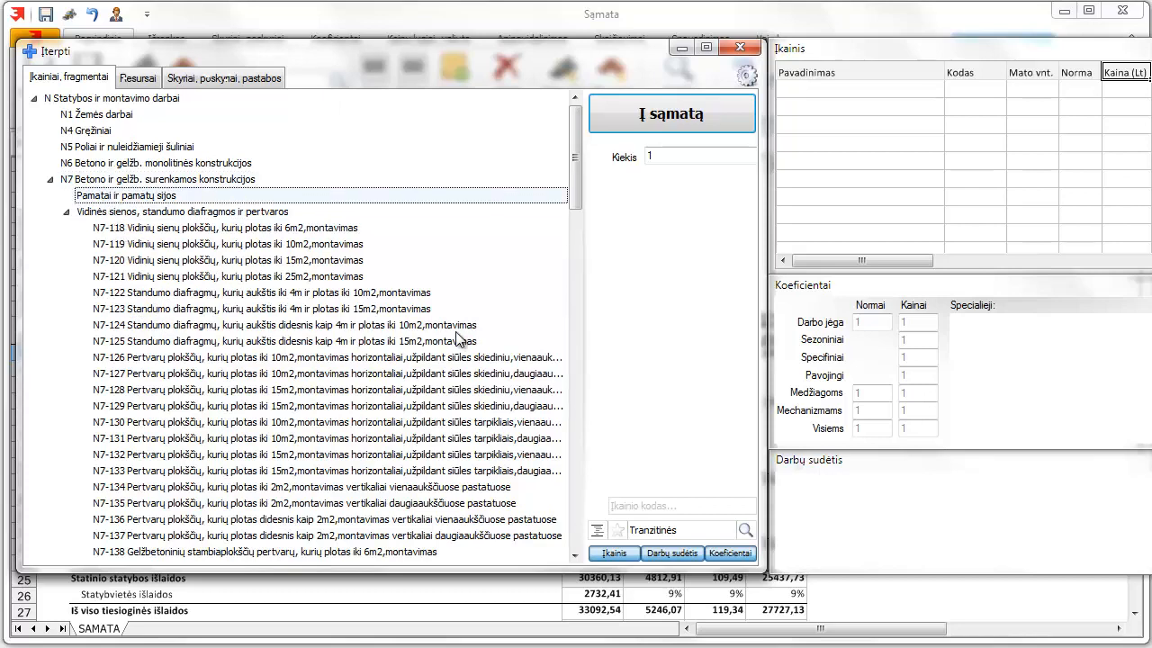
Preview the composition, coefficients and work content of several N7 wall and partition rates, including N7-124, N7-121 and N7-132.
left_click(331, 324)
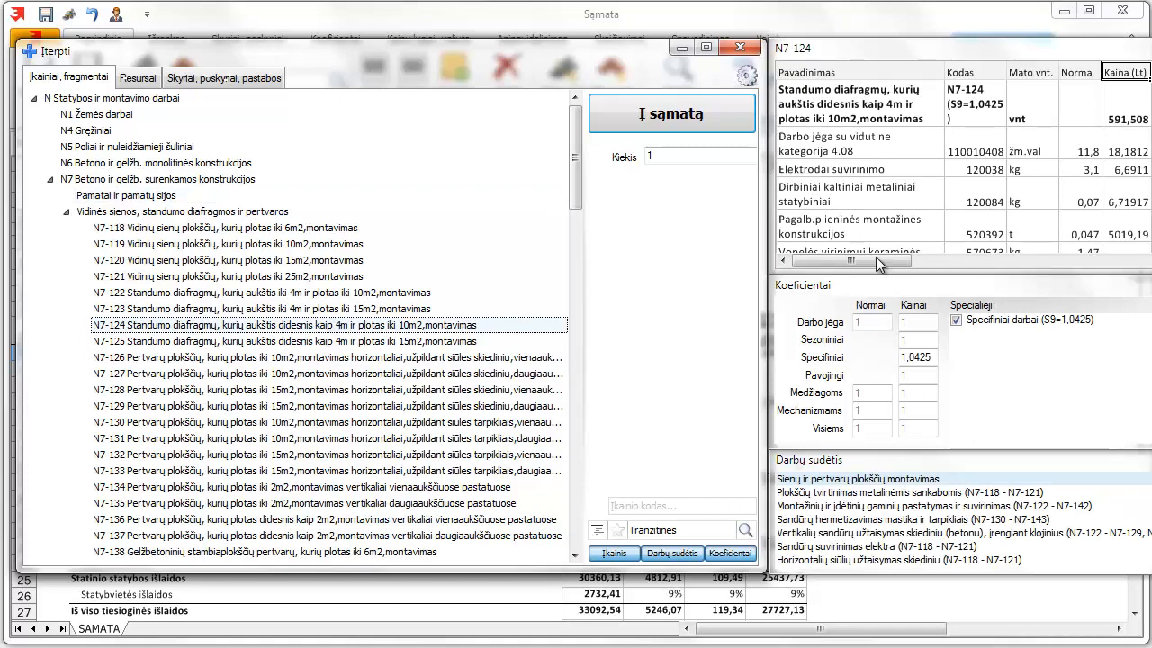
left_click(220, 421)
left_click(195, 357)
left_click(203, 277)
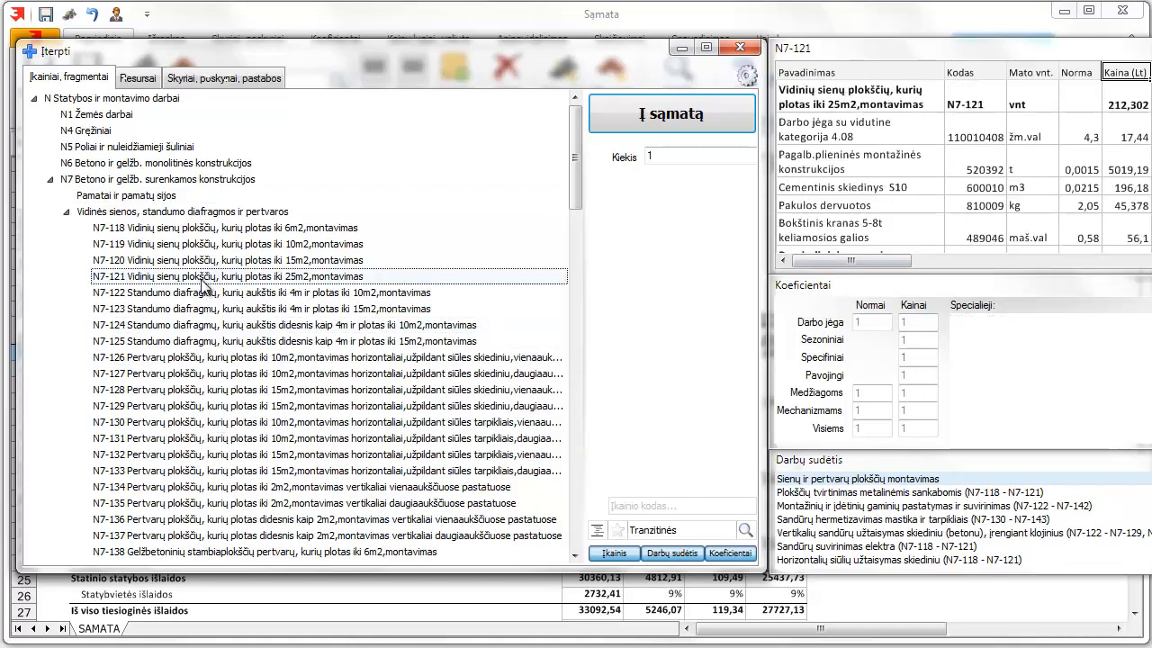
left_click(226, 405)
left_click(241, 455)
Collapse the whole rate tree and reopen N7 Betono ir gelžb. surenkamos konstrukcijos to browse its rates.
left_click(66, 212)
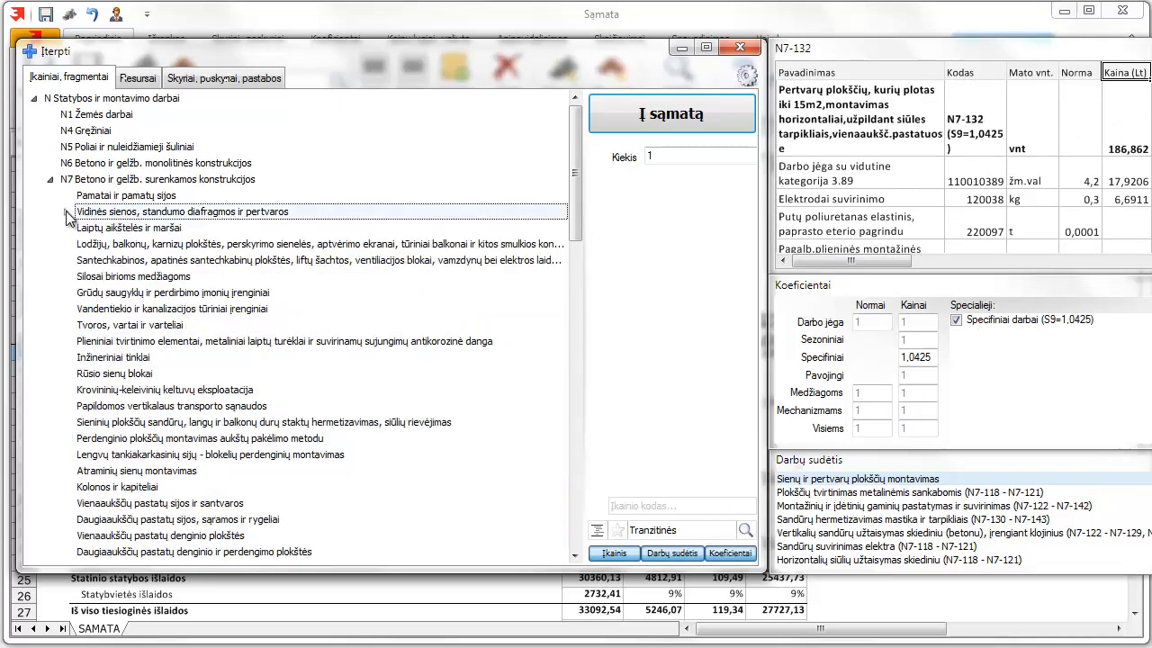
left_click(597, 530)
double_click(49, 100)
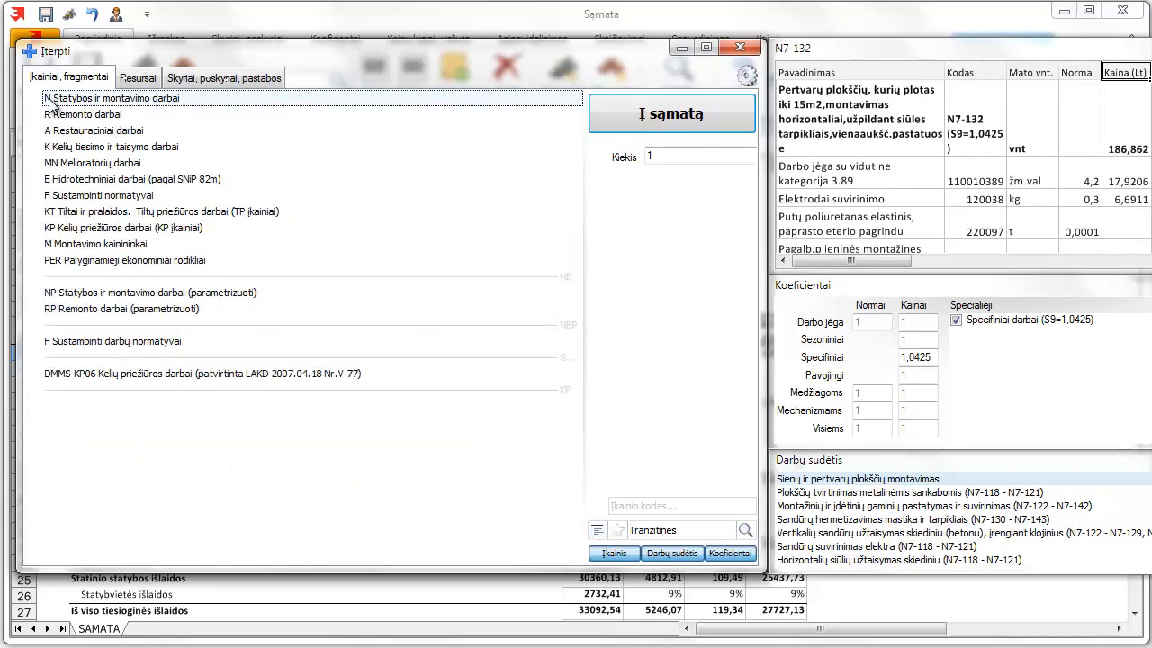
left_click(94, 180)
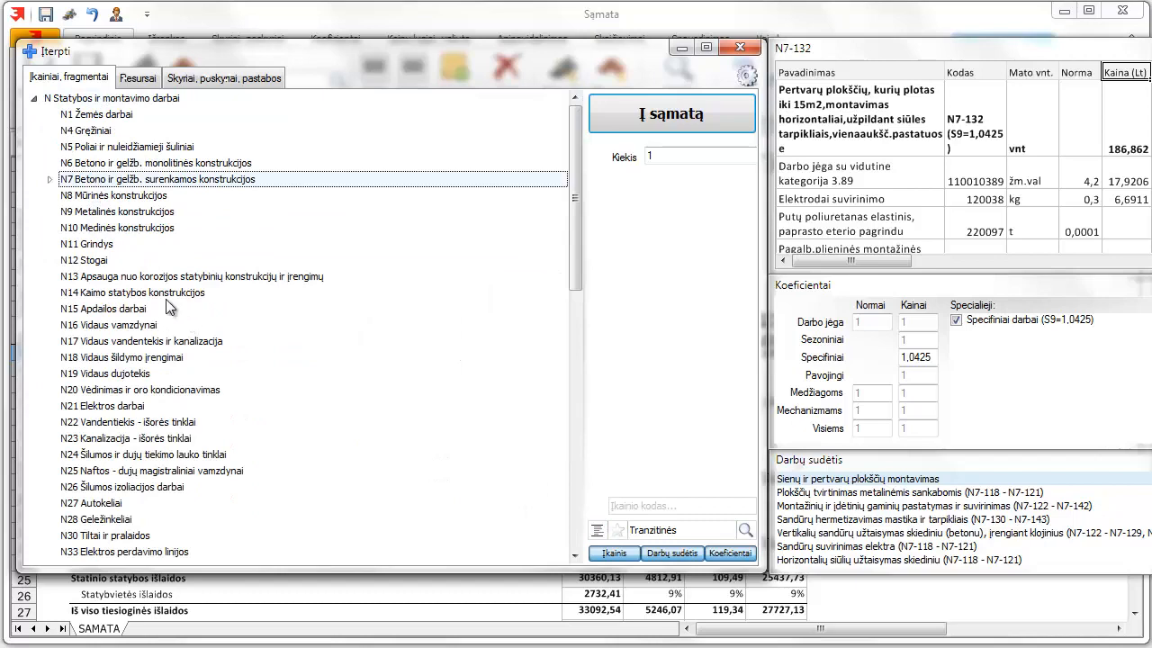
left_click(51, 180)
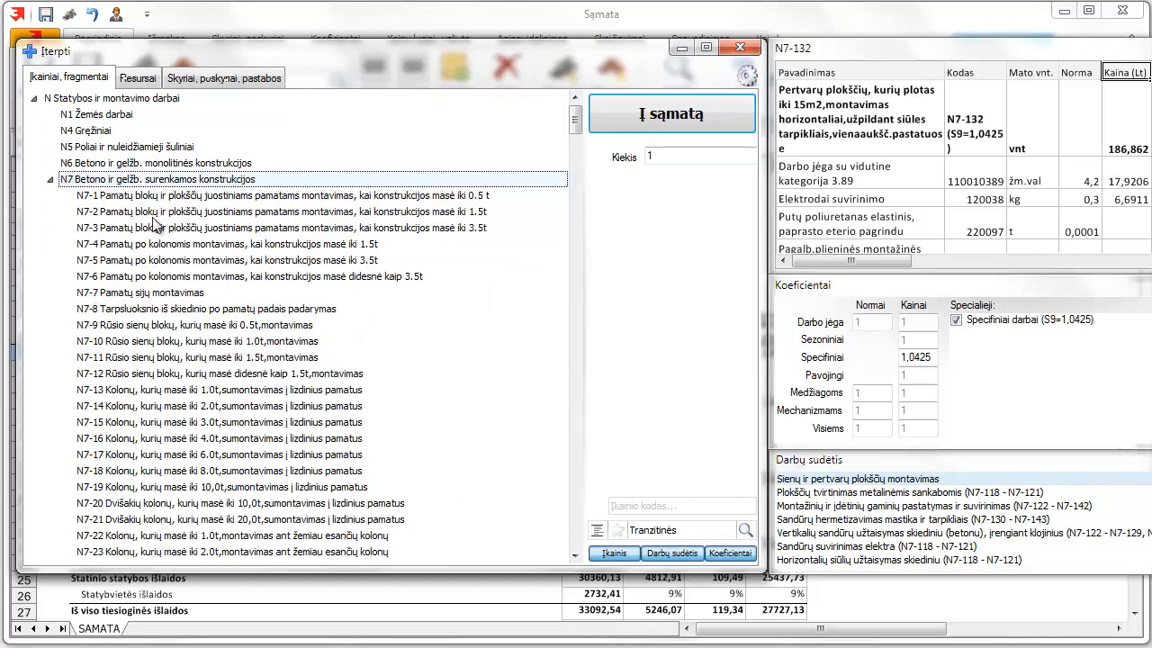
mouse_move(573, 120)
left_mouse_down()
mouse_move(596, 447)
mouse_move(574, 113)
left_mouse_up()
left_click_drag(573, 126, 605, 124)
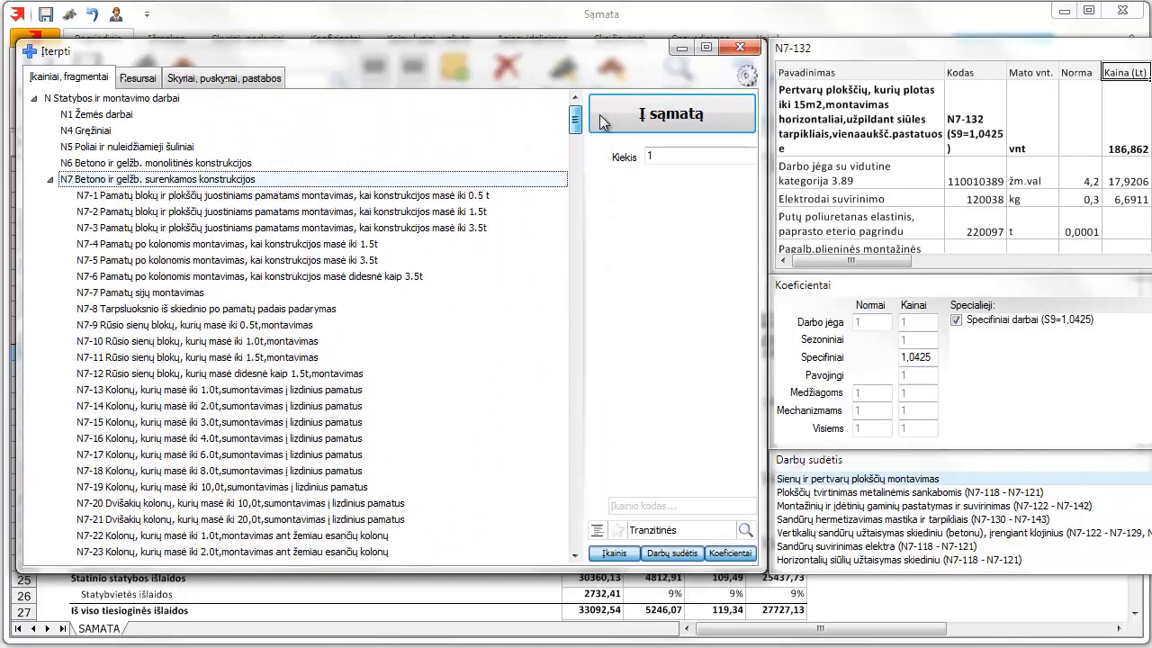
Collapse the tree, expand N6 Betono ir gelžb. monolitinės konstrukcijos, and preview rate N6-6 with its coefficients.
left_click(602, 530)
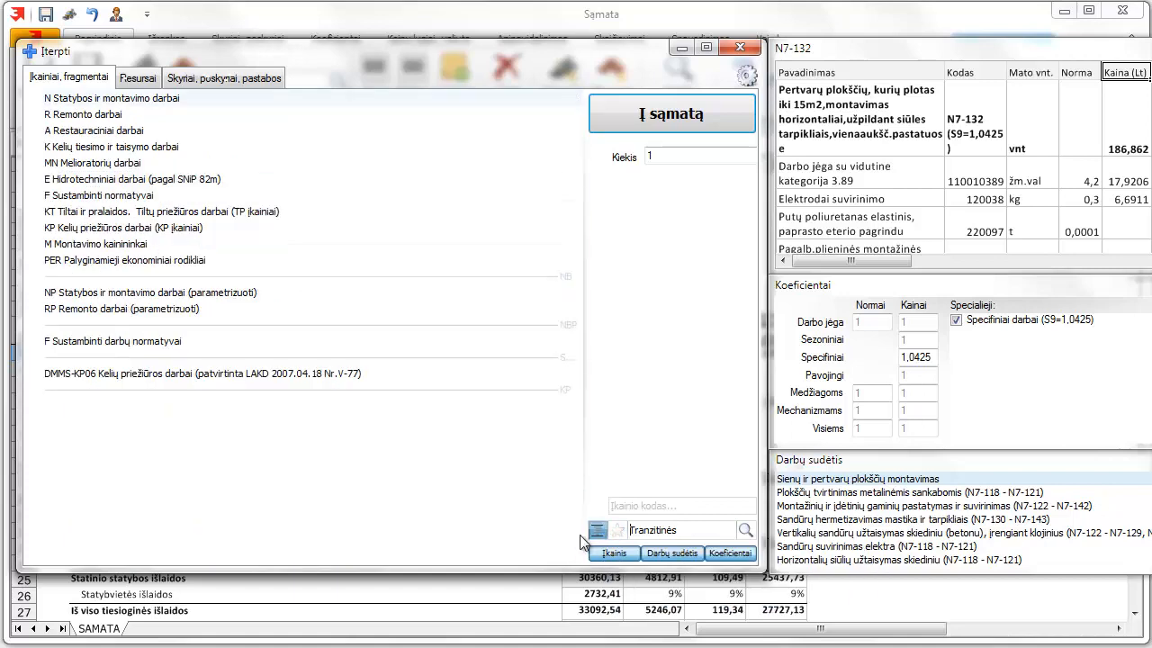
left_click(86, 101)
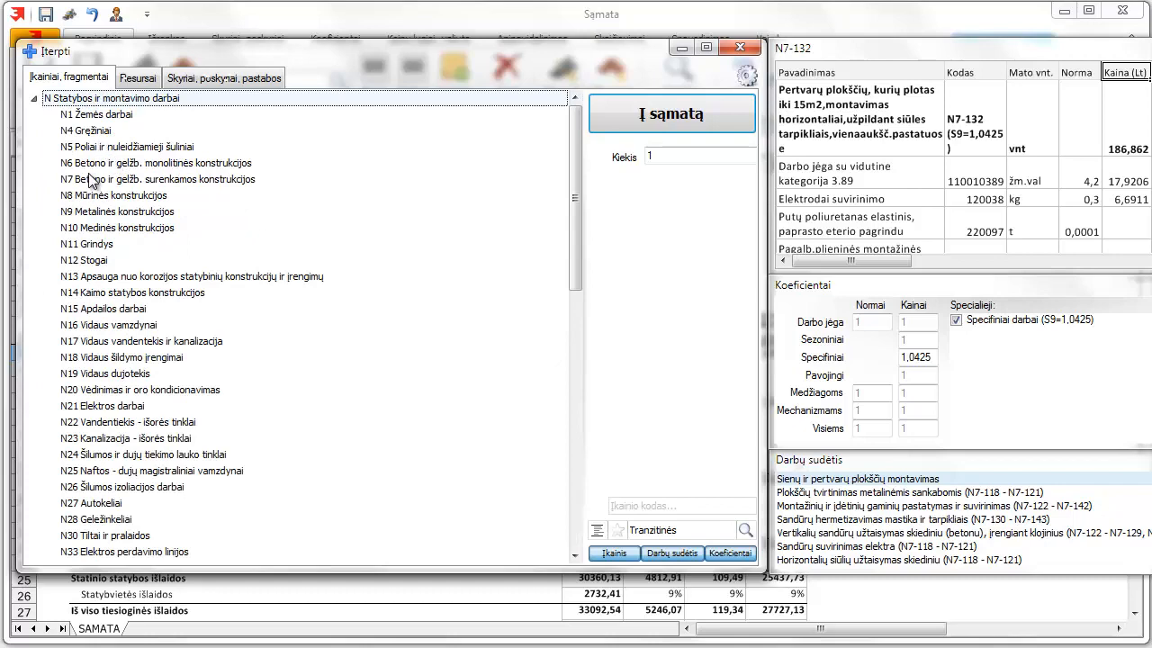
left_click(91, 169)
double_click(91, 169)
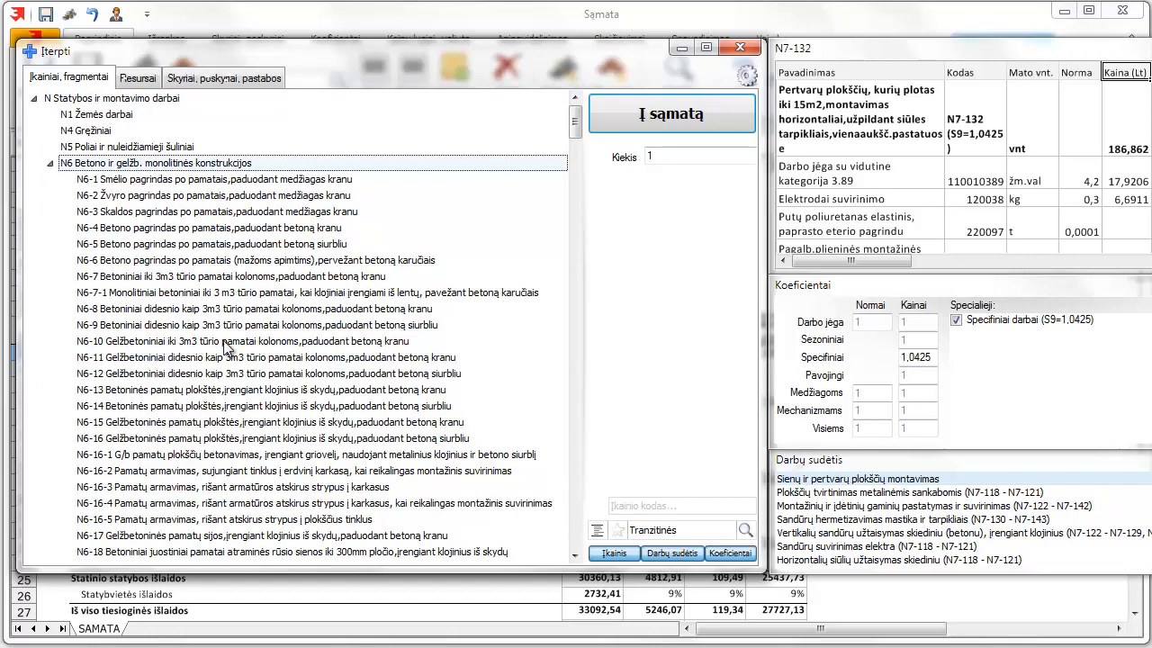
left_click(186, 260)
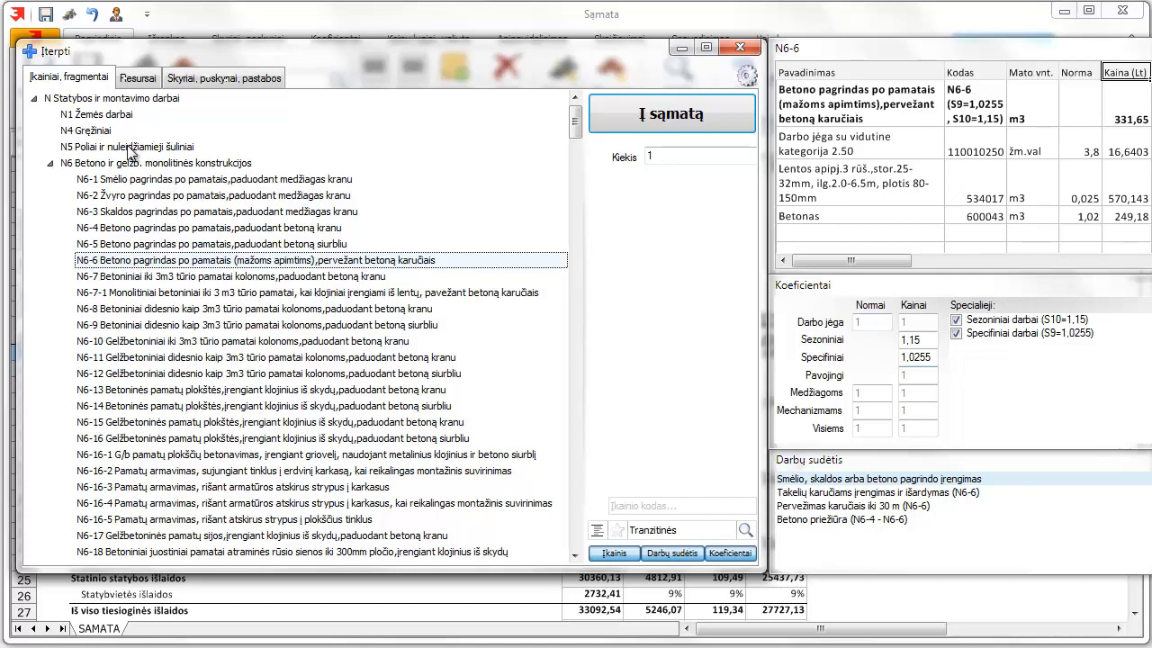
Switch from the N6 group to N8 Mūrinės konstrukcijos and insert rate N8-8-2 into the estimate.
left_click(52, 163)
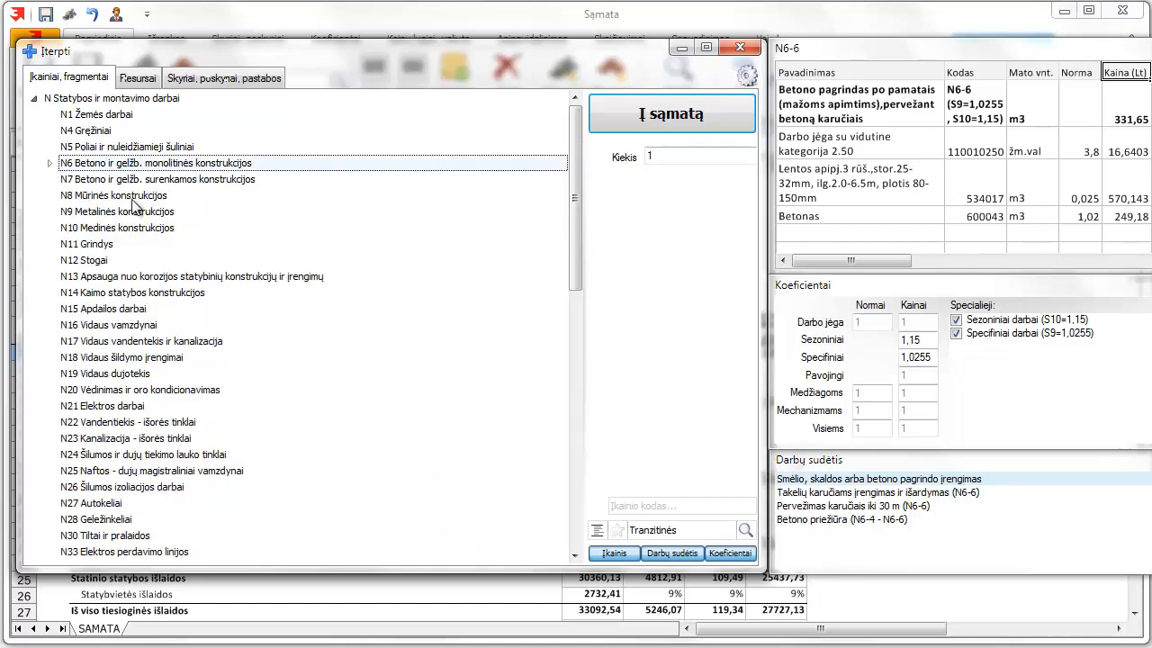
left_click(118, 196)
left_click(51, 195)
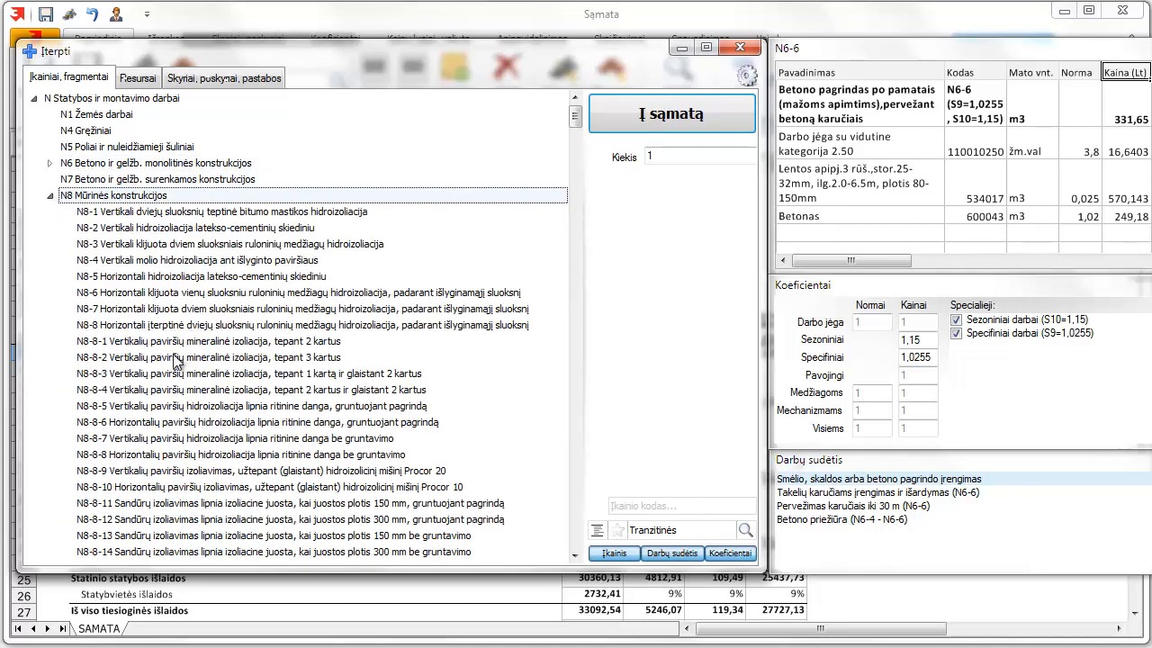
left_click(178, 360)
Enable the special coefficient for insulating junctions and balconies on rate N8-8-9 and insert the rate into the estimate with quantity 1.
left_click(195, 470)
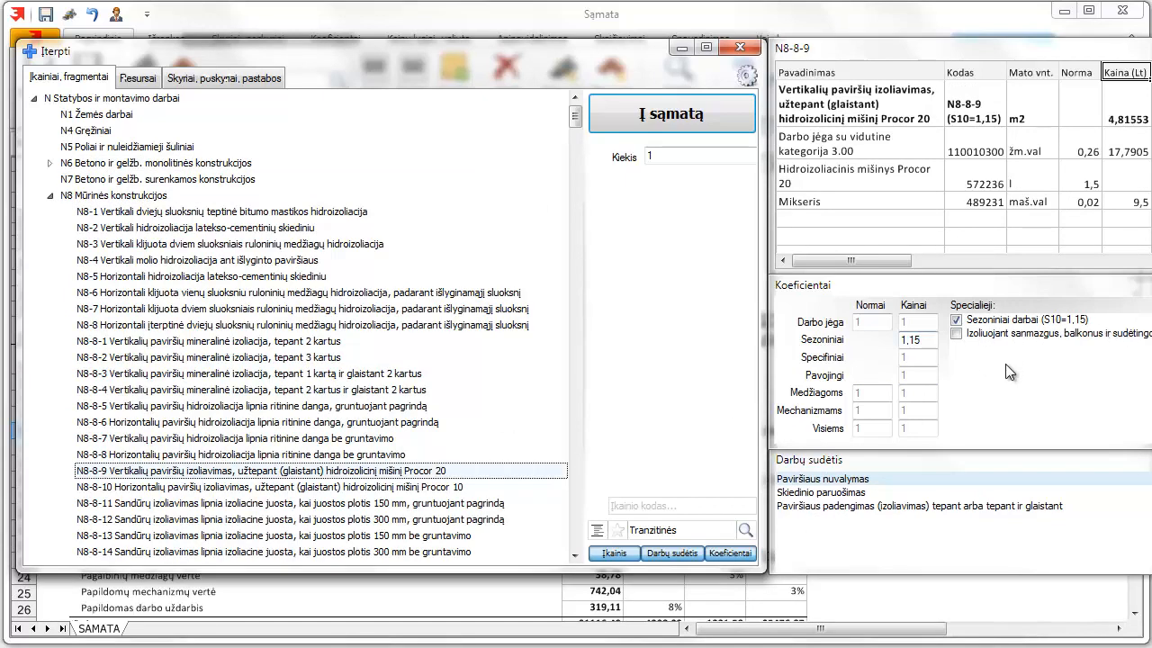
left_click(995, 335)
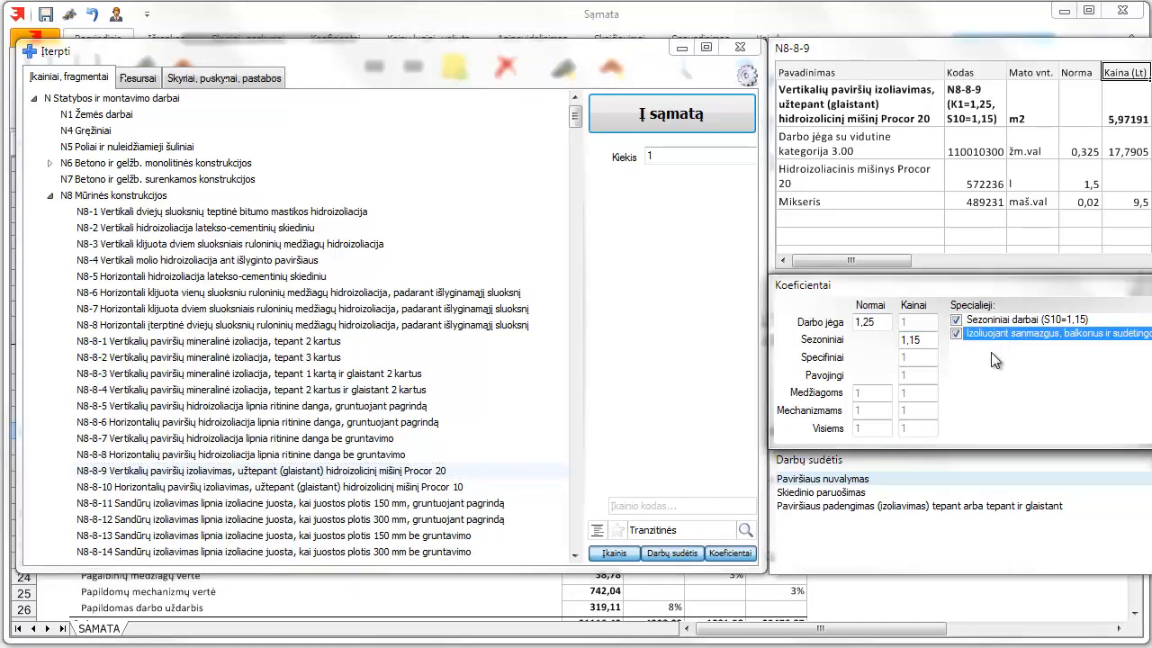
left_click(993, 335)
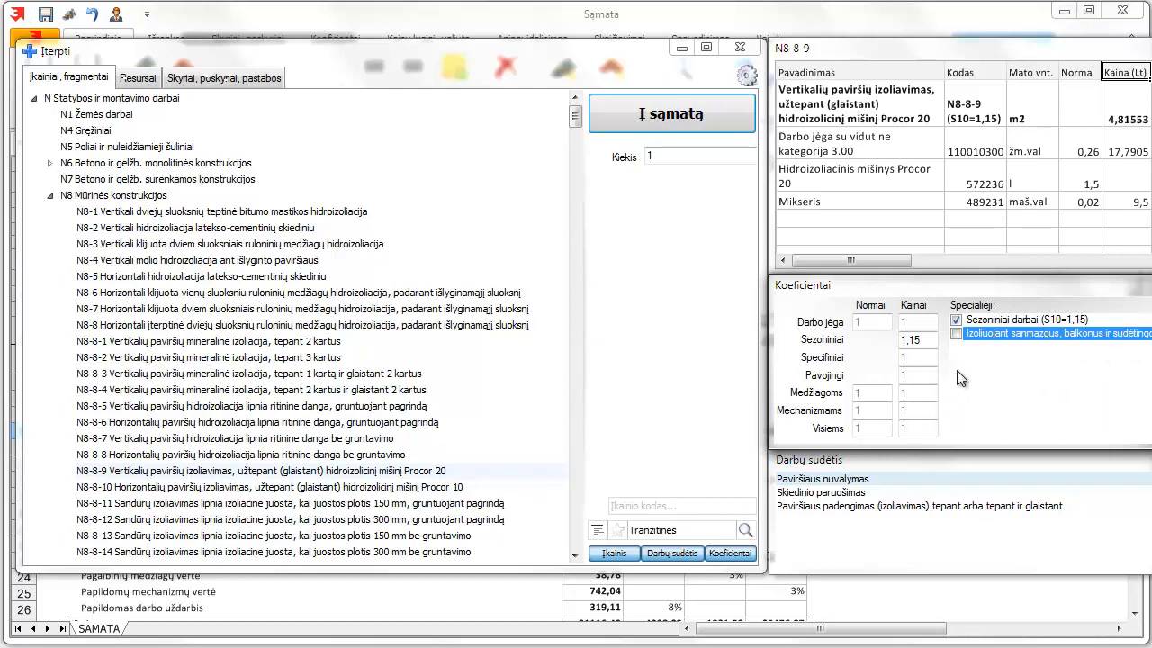
left_click(953, 334)
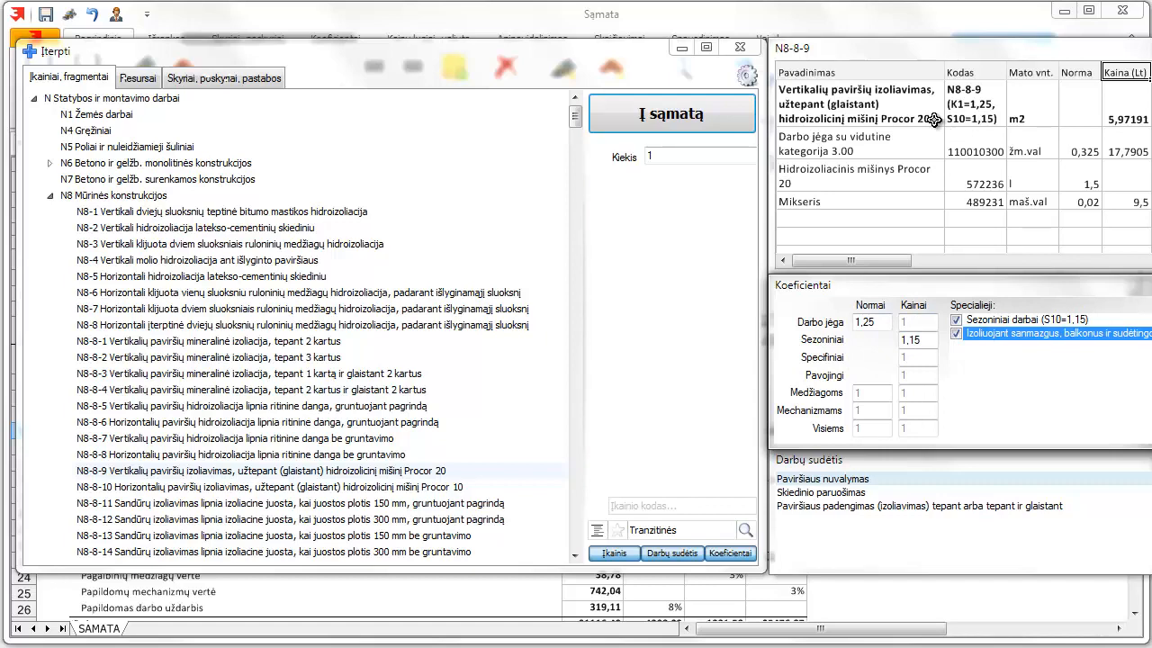
left_click_drag(536, 52, 776, 88)
left_click(893, 151)
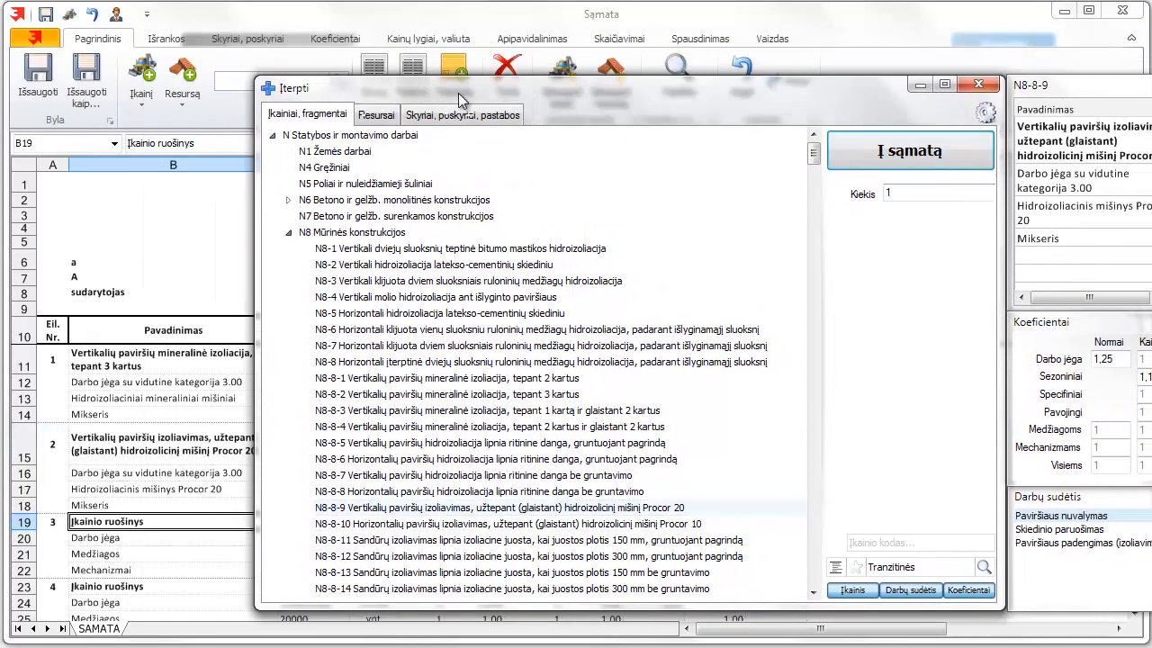
Select rate N8-7 and change its category 2.00 labour line to norm 10 and price 15.
left_click_drag(458, 93, 228, 91)
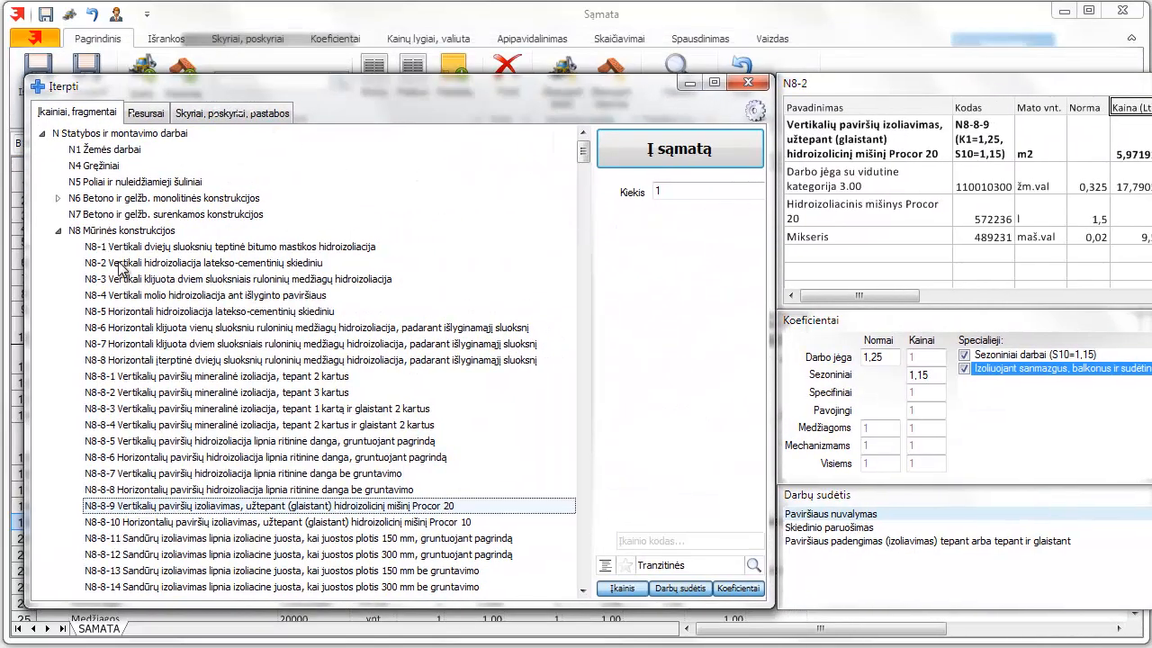
left_click(149, 312)
left_click(162, 347)
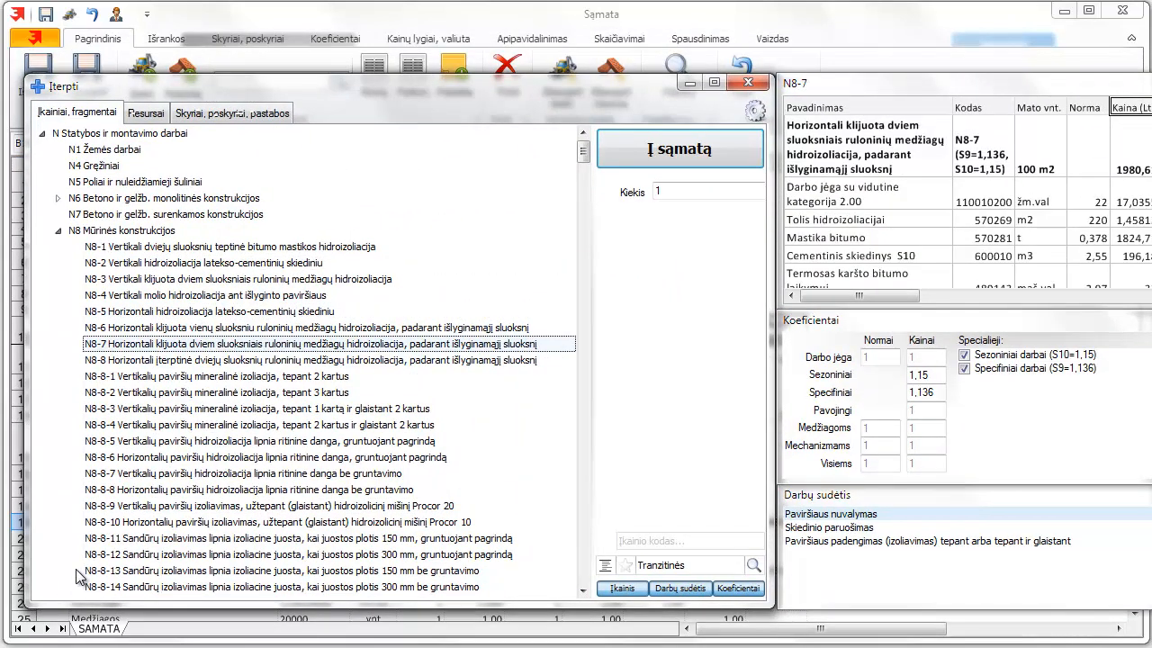
left_click(1101, 193)
type("10")
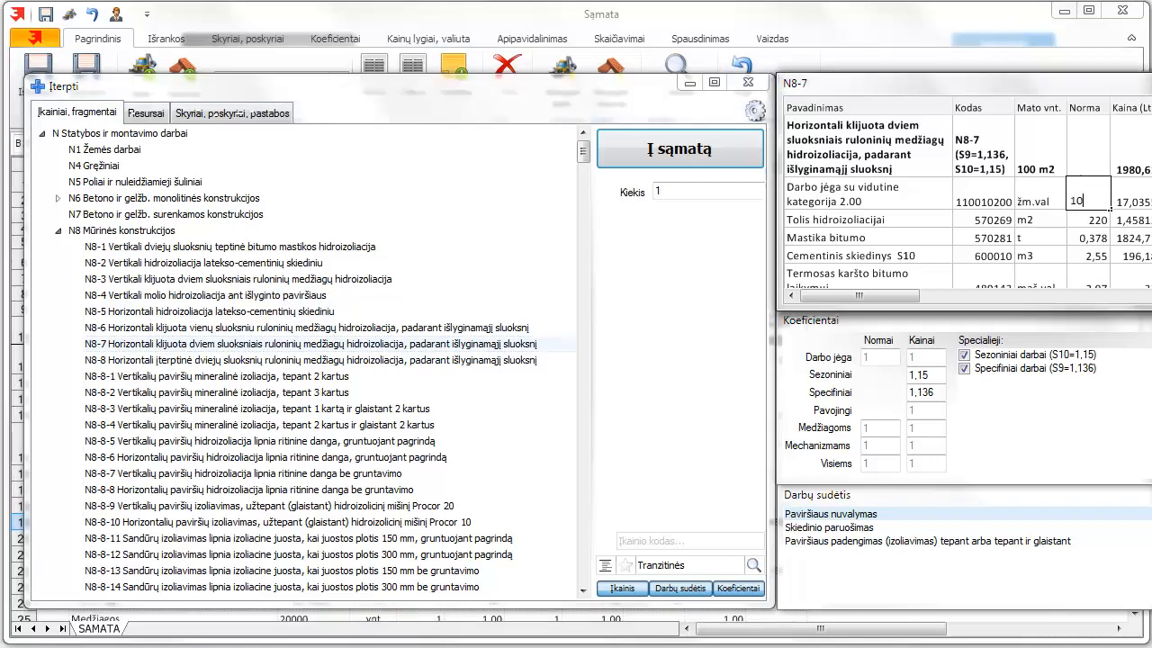
key("Tab")
type("15")
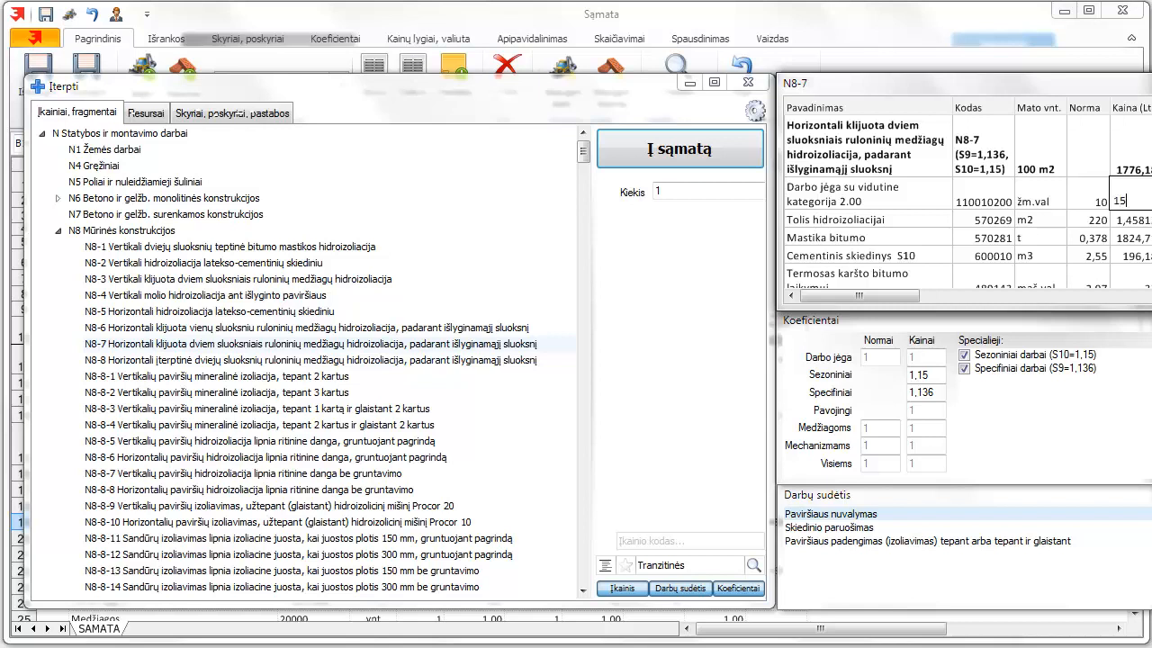
key("Return")
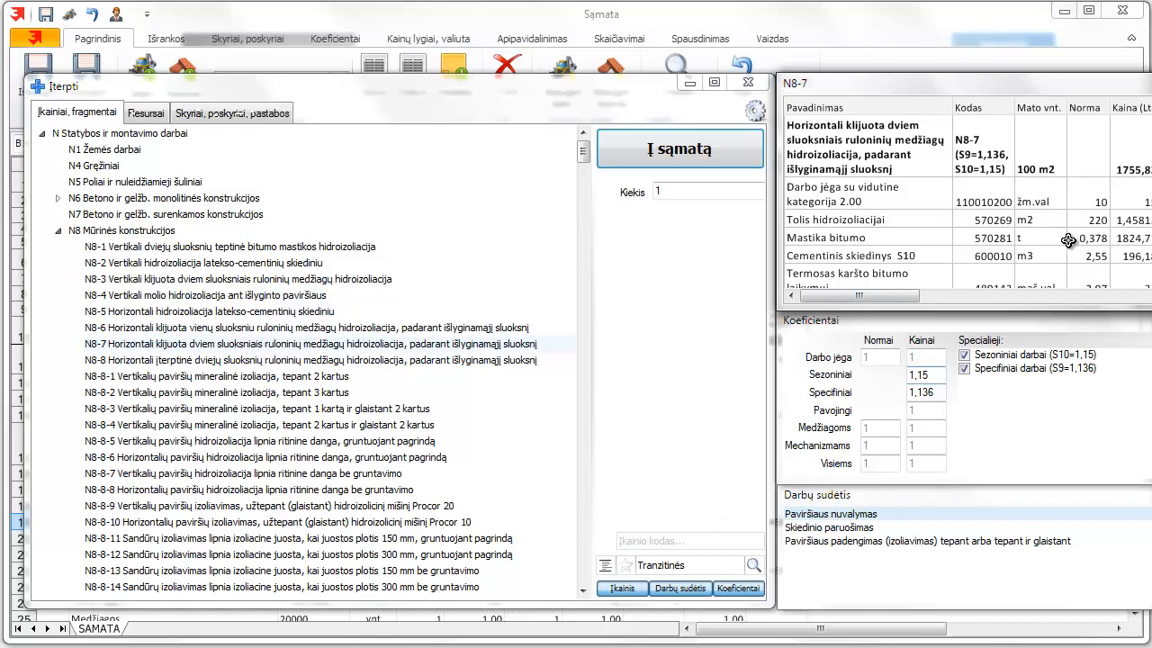
Reload rate N8-7's original details by reselecting it, and examine the entries of its work composition.
mouse_move(525, 92)
left_mouse_down()
mouse_move(751, 71)
mouse_move(594, 88)
mouse_move(794, 88)
mouse_move(460, 85)
mouse_move(527, 81)
left_mouse_up()
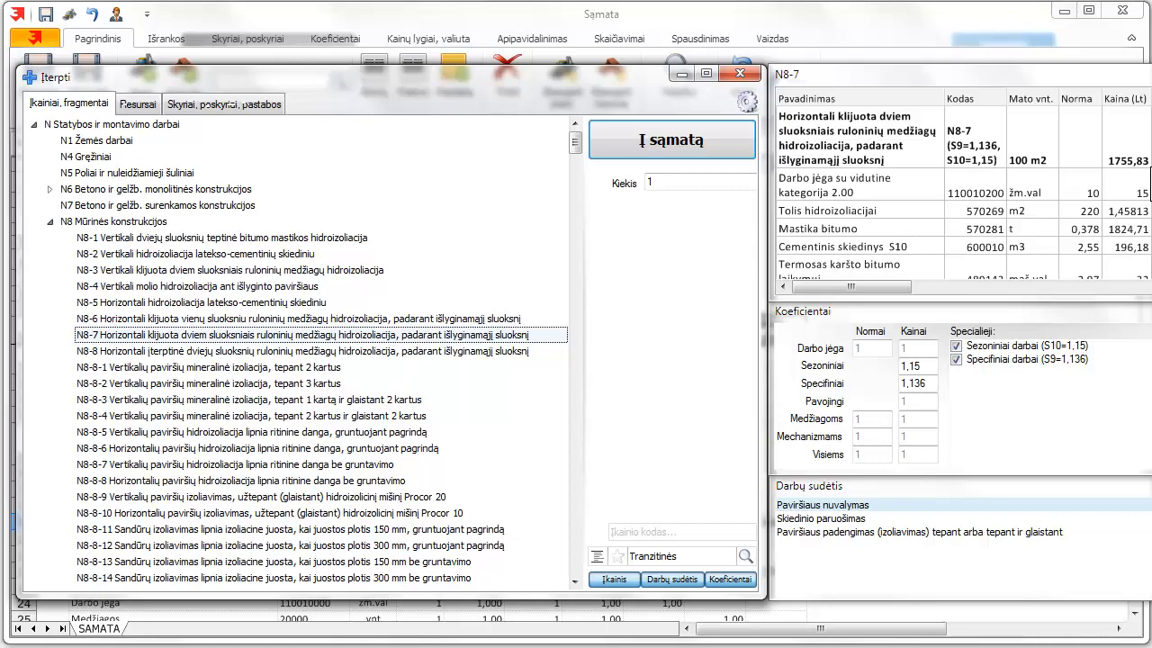
left_click(206, 351)
left_click(201, 334)
left_click(821, 529)
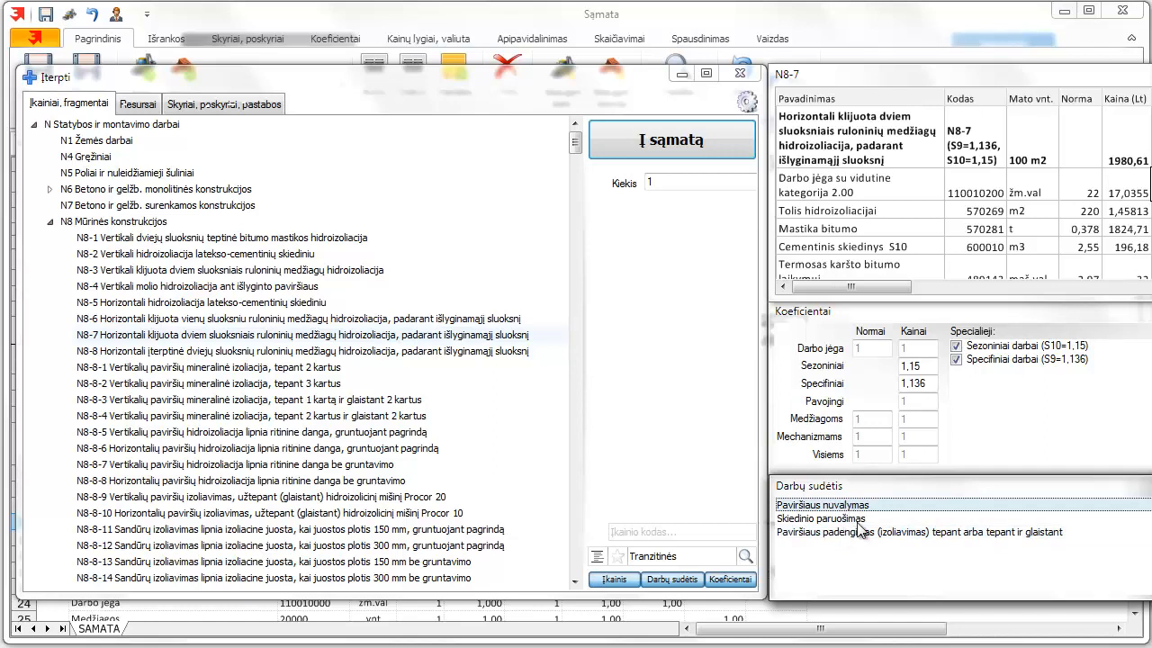
left_click(855, 521)
left_click(920, 531)
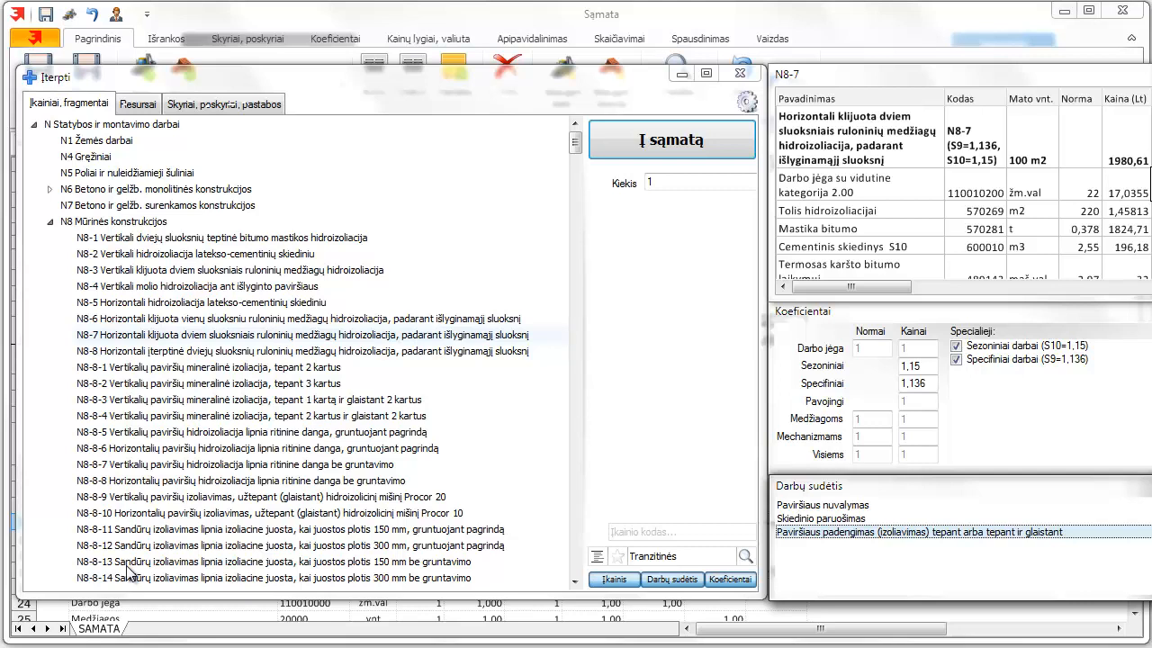
Preview the details and coefficients of rates N8-8-2, N8-8-5, N8-8-10, N8-8-3 and N8-6.
left_click(282, 387)
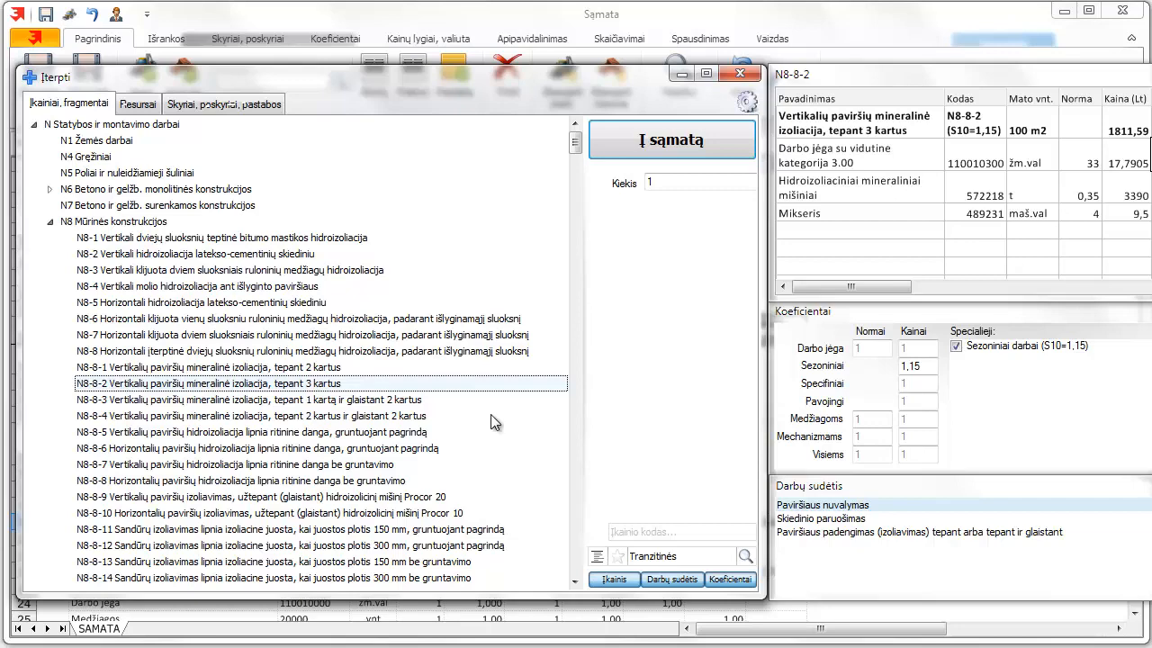
left_click(374, 437)
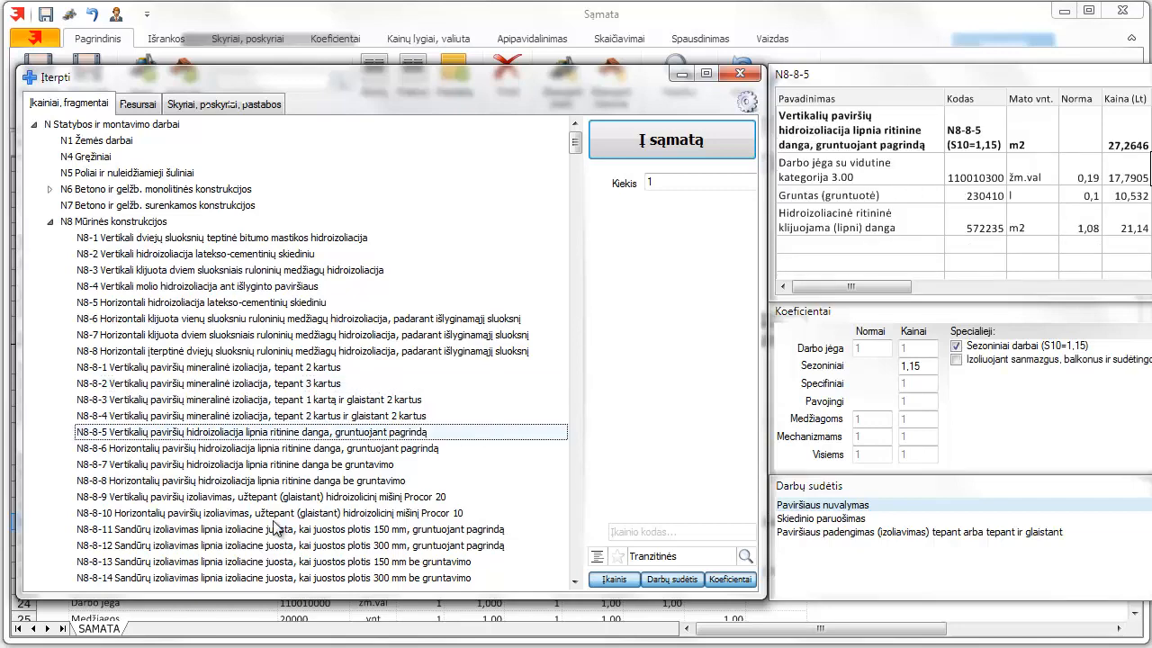
left_click(272, 518)
left_click(268, 405)
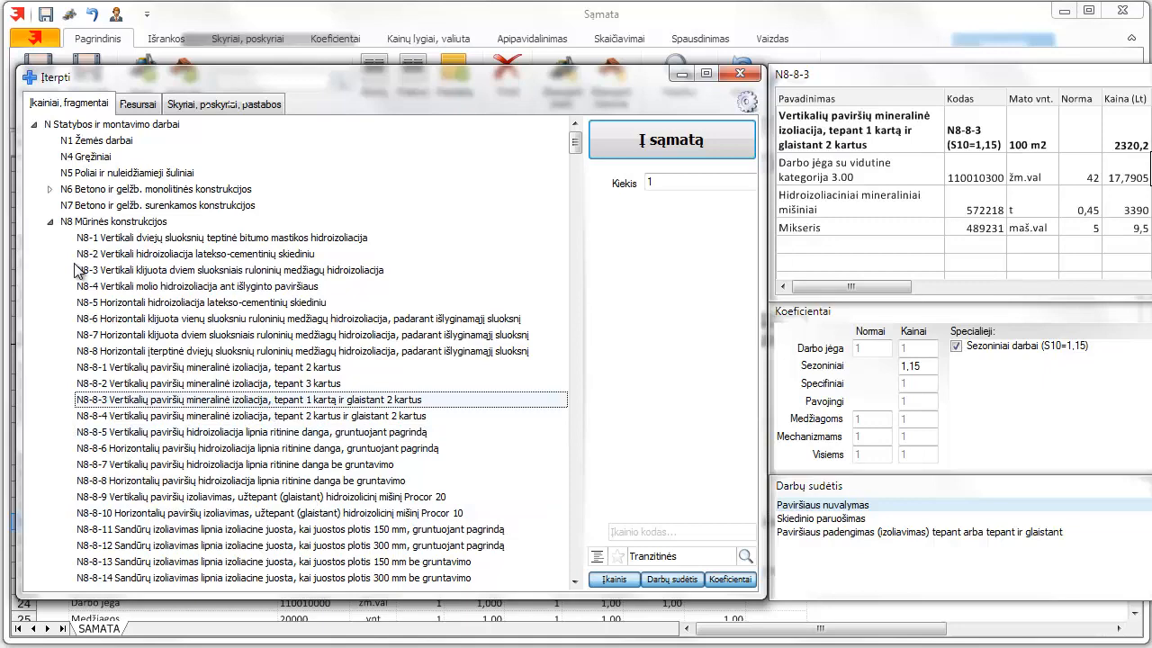
left_click(241, 321)
Insert rate N8-4 Vertikali molio hidroizoliacija ant išlyginto paviršiaus into the estimate with quantity 1.
left_click(232, 288)
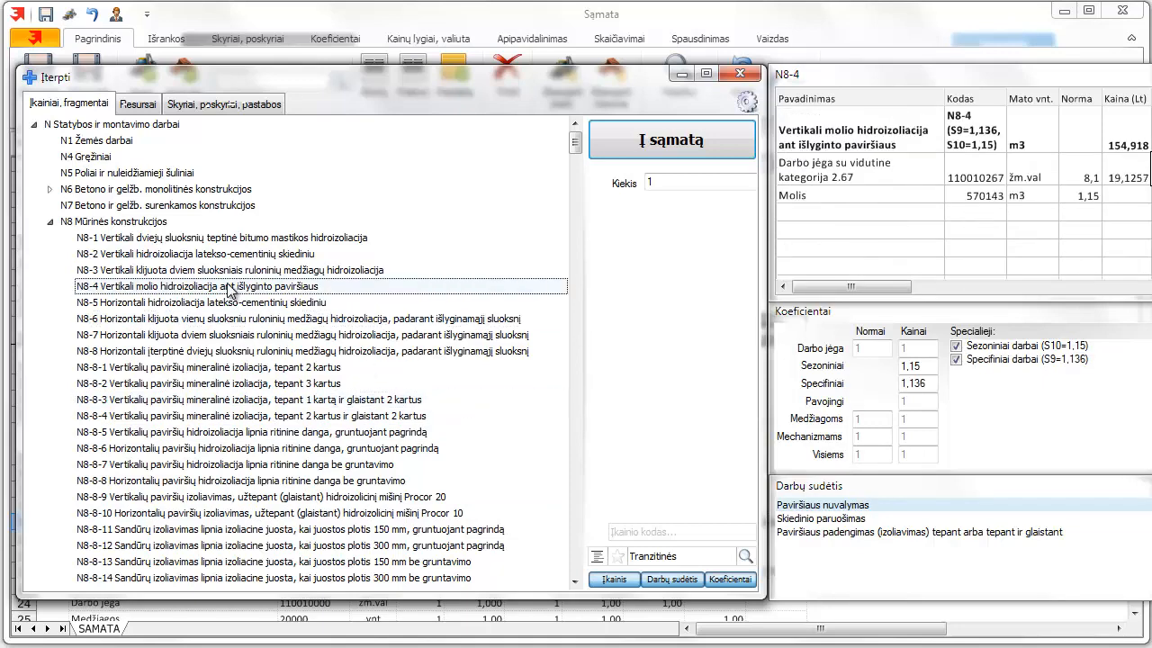
left_click_drag(388, 79, 501, 70)
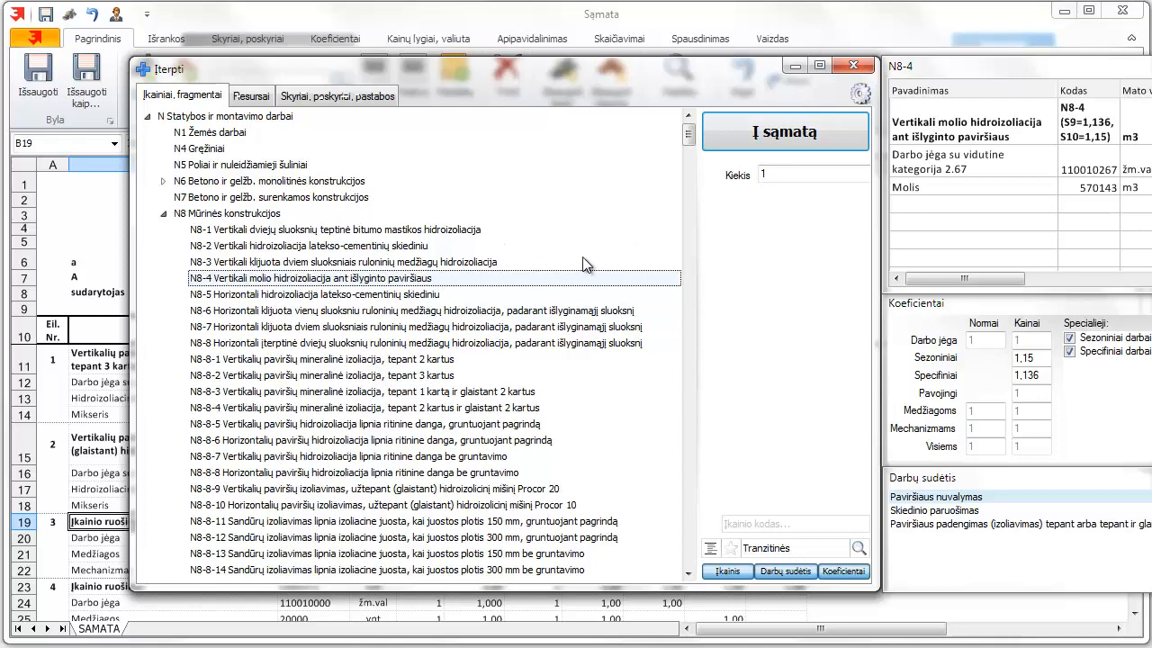
left_click(791, 171)
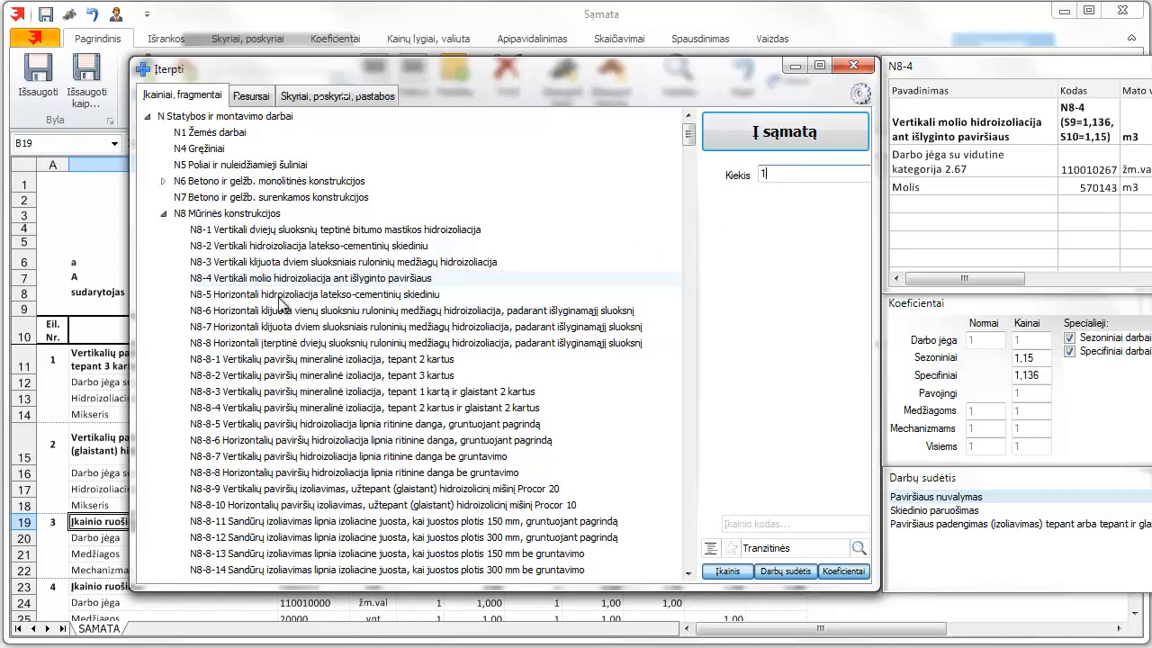
key("Return")
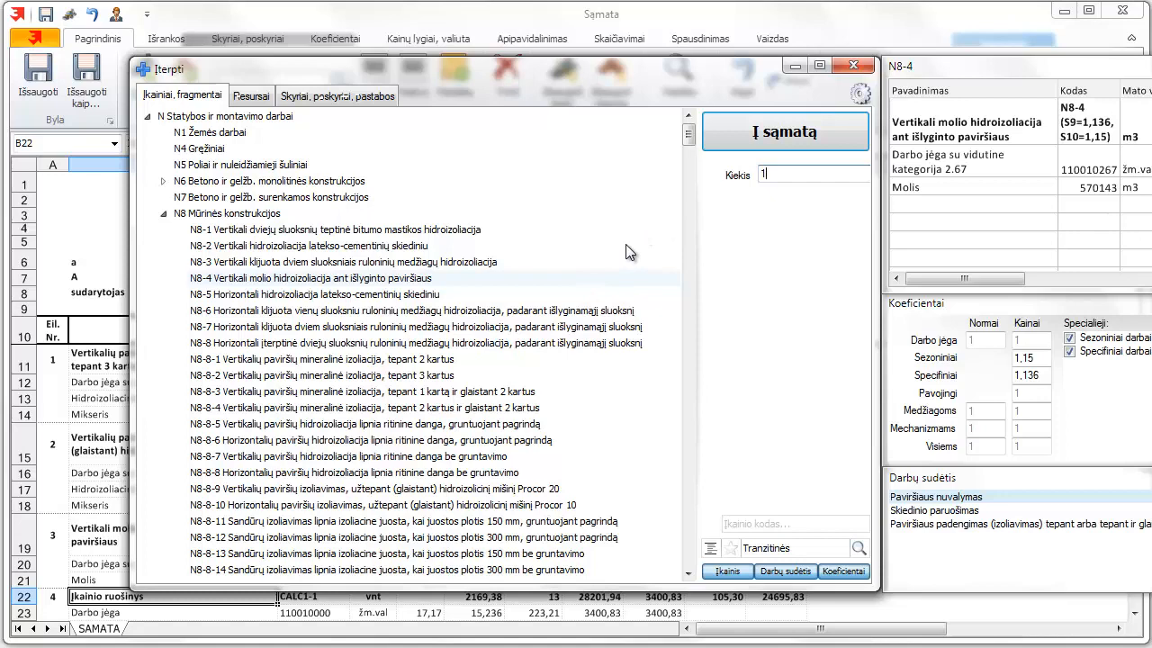
Select rate N8-8-9 and hide its Darbų sudėtis and Koeficientai details.
left_click(391, 409)
left_click(378, 491)
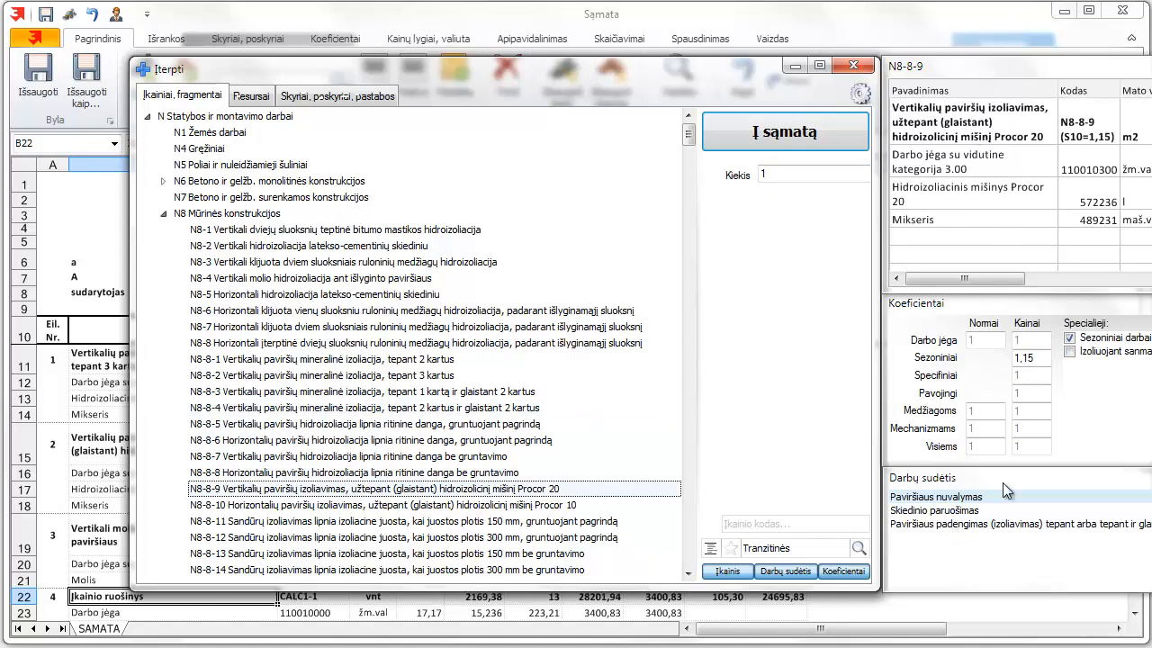
left_click(797, 571)
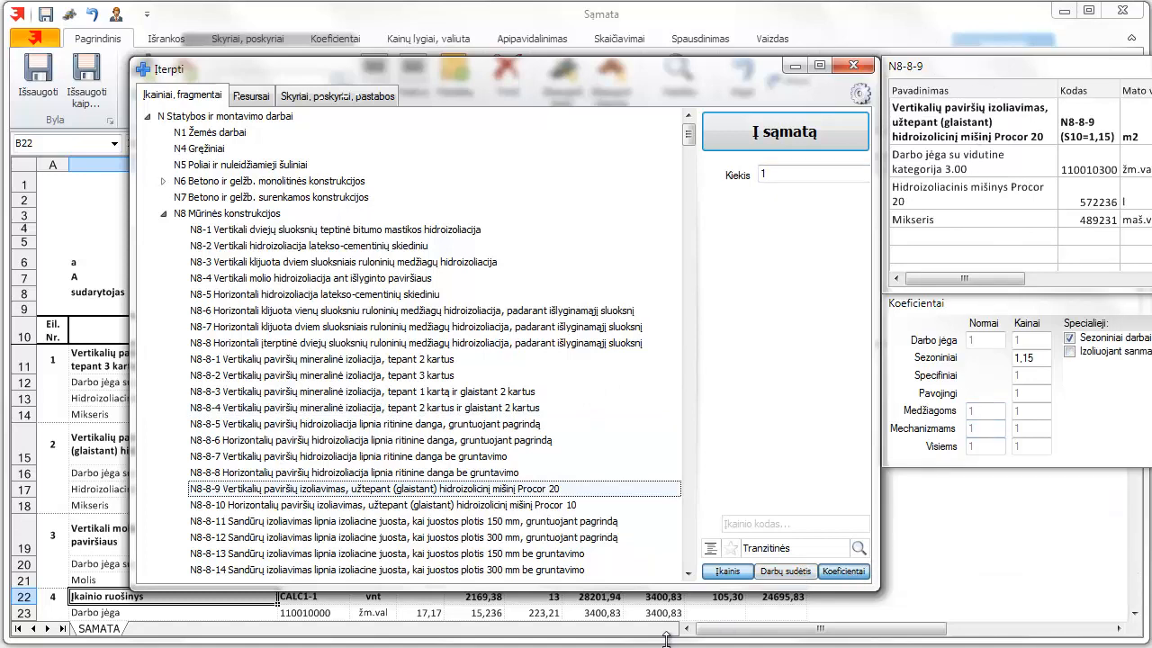
left_click(843, 573)
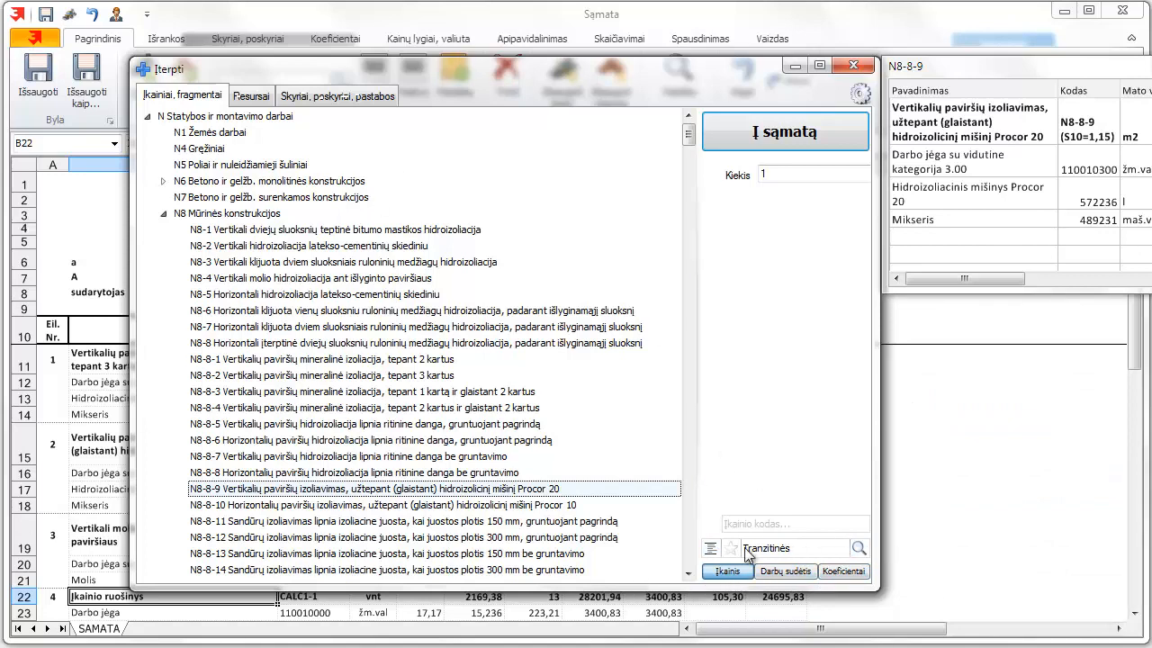
Move the insertion window aside and show the Darbų sudėtis and Koeficientai details again.
left_click_drag(369, 70, 492, 71)
left_click(814, 558)
left_click(873, 559)
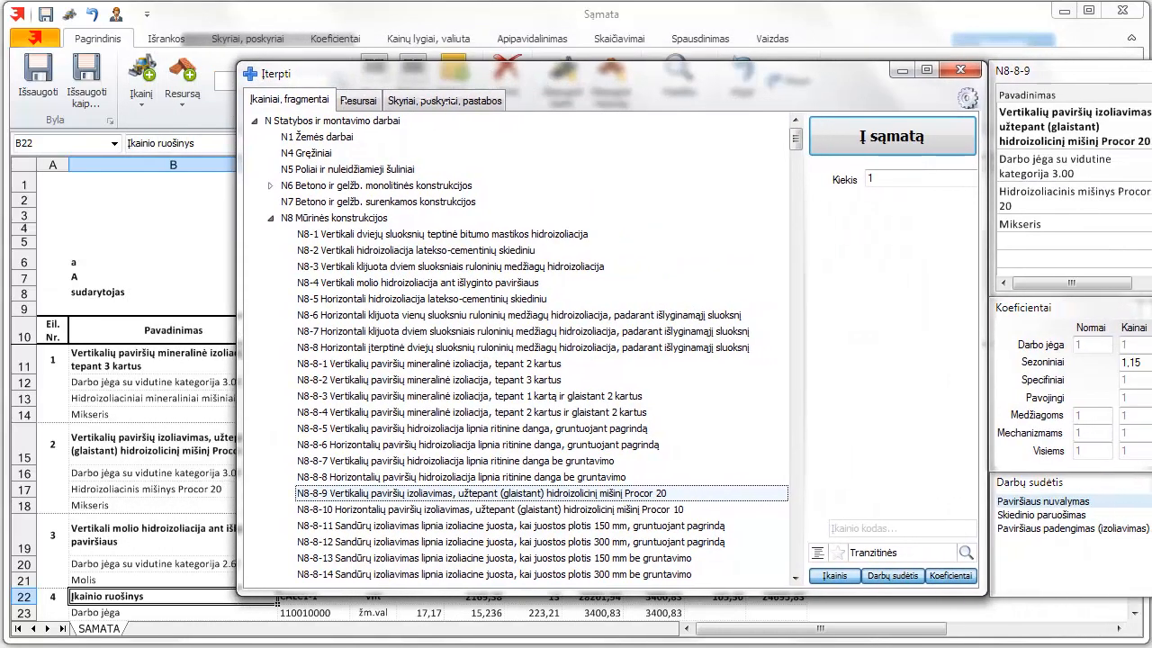
Go through the inserted rates in the estimate and delete the N8-4 clay waterproofing item.
left_click(123, 366)
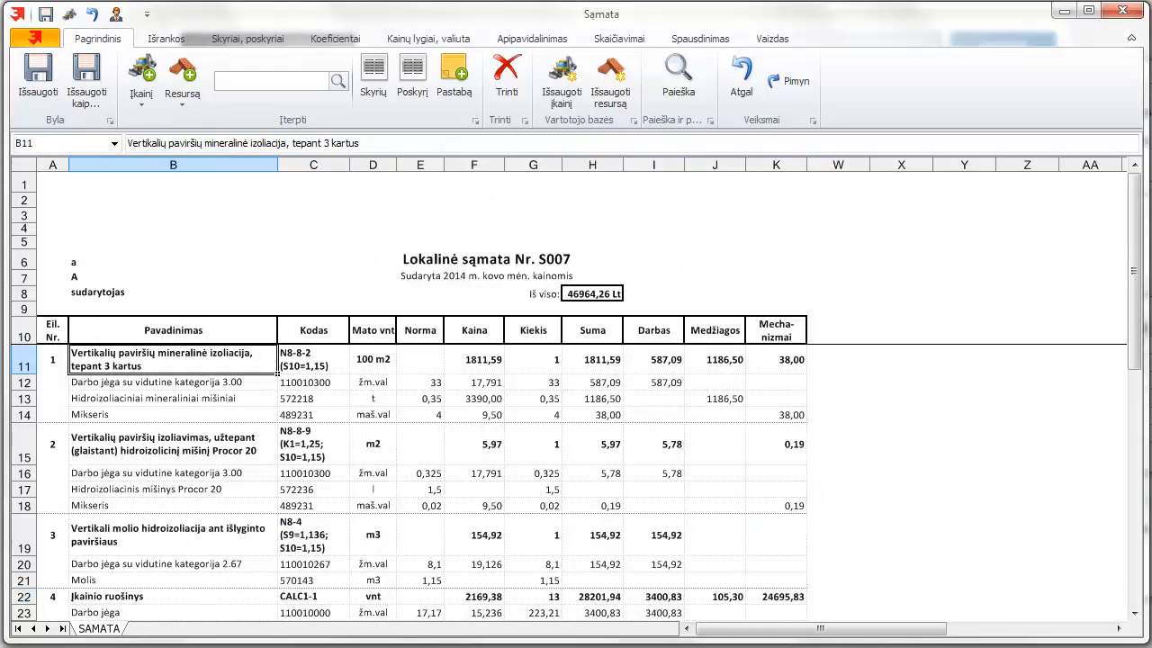
key("alt+Tab")
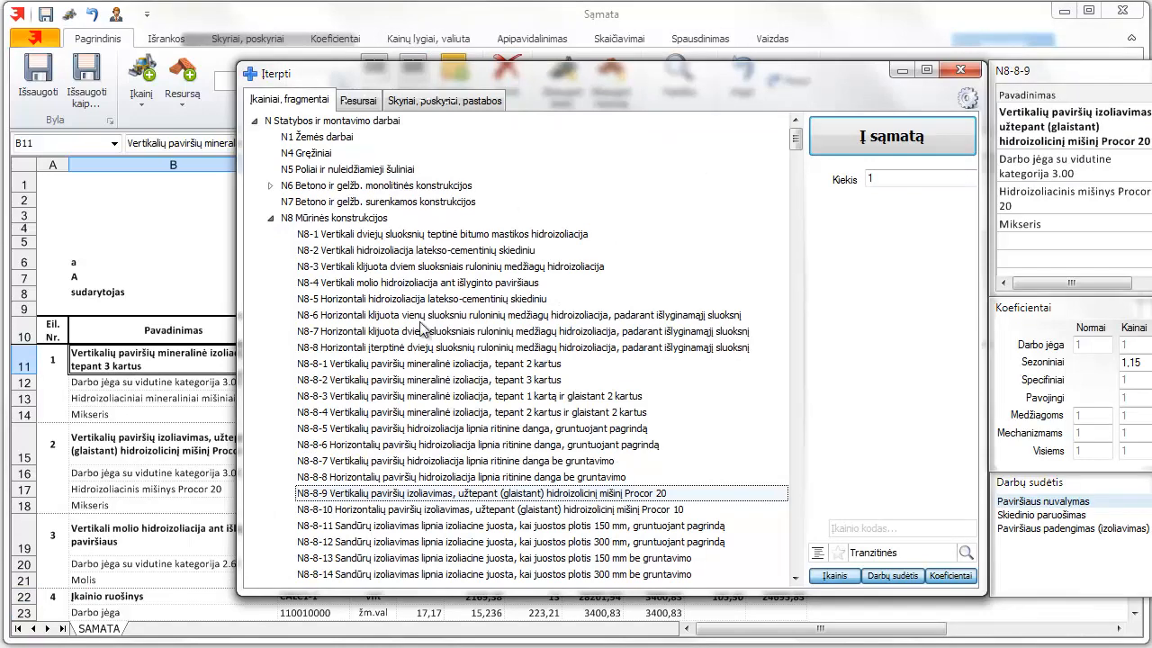
left_click(157, 438)
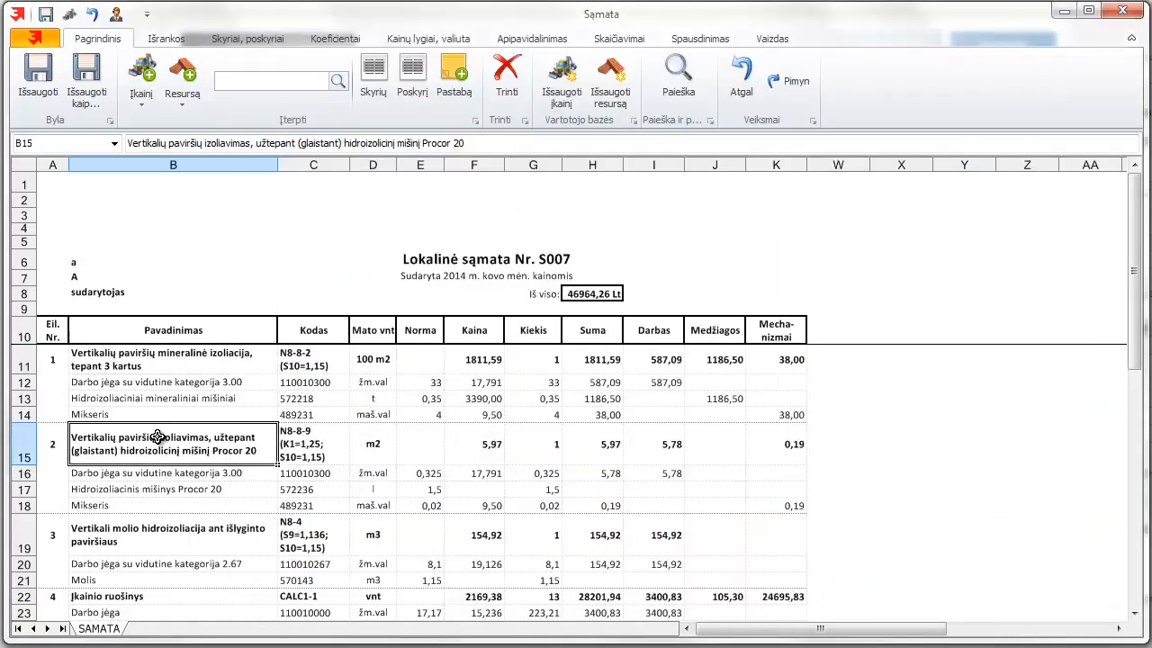
left_click(157, 534)
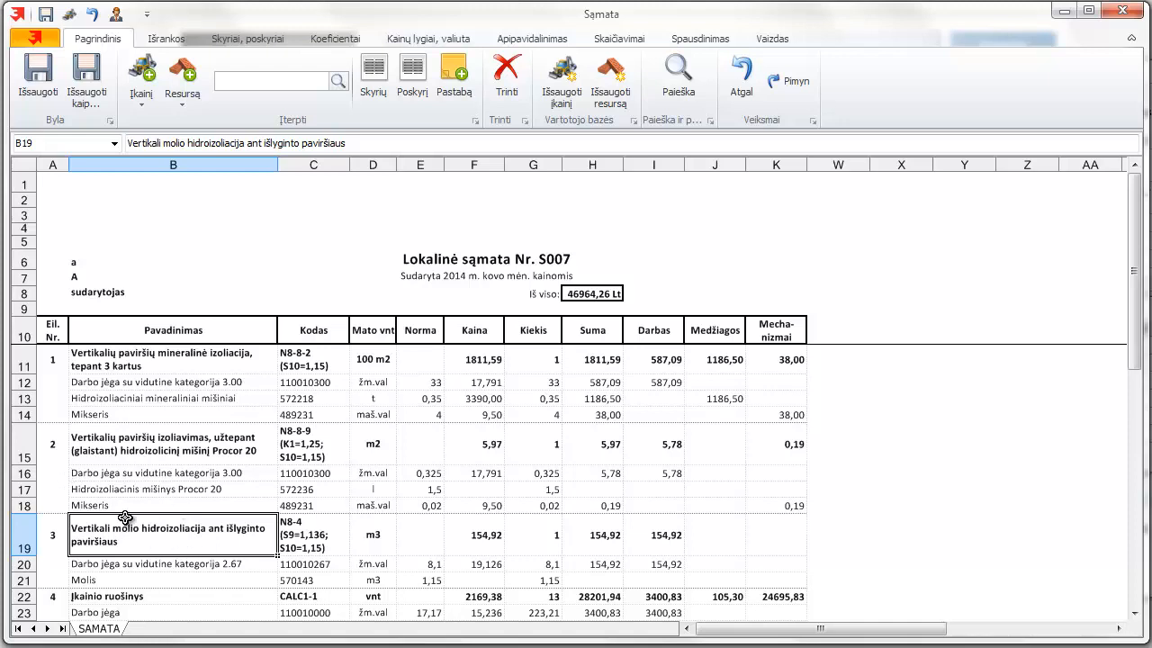
left_click(500, 73)
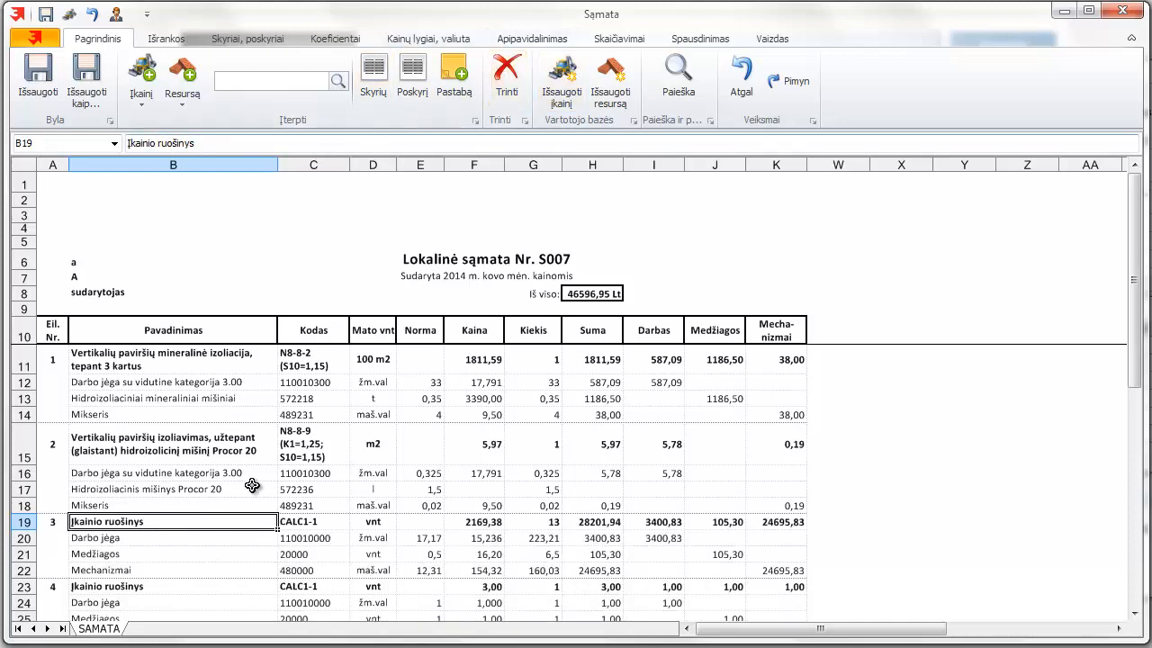
Insert rate N8-5 Horizontali hidroizoliacija latekso-cementinių skiediniu before the fourth item of the estimate.
left_click(174, 585)
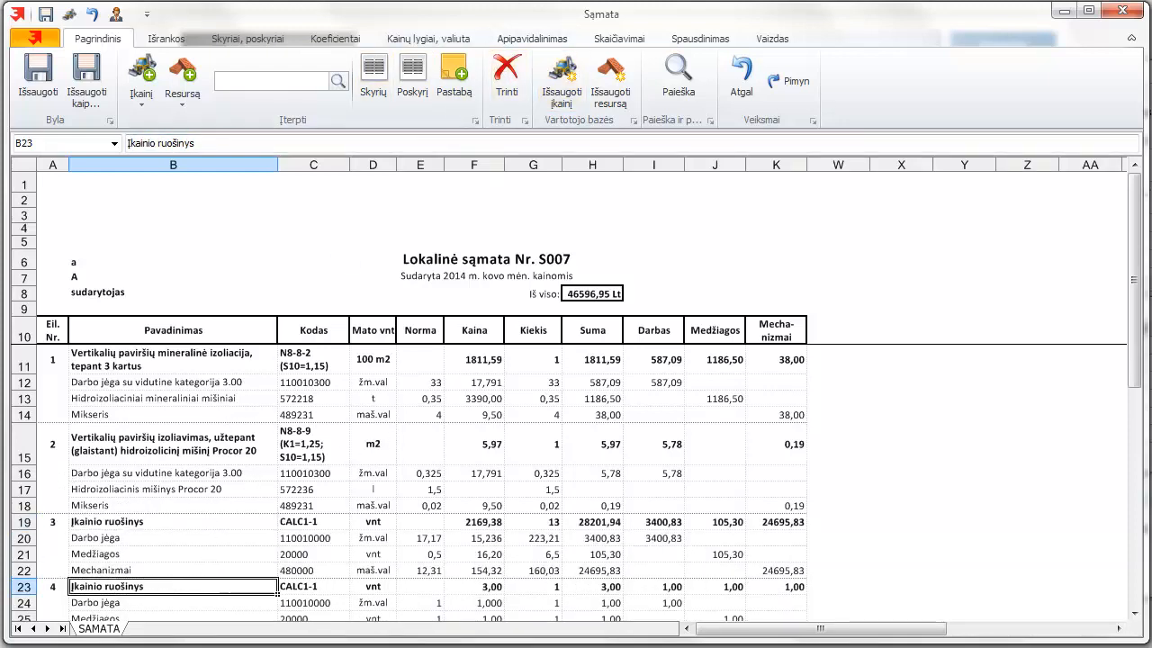
left_click(180, 646)
left_click(549, 298)
left_click(838, 149)
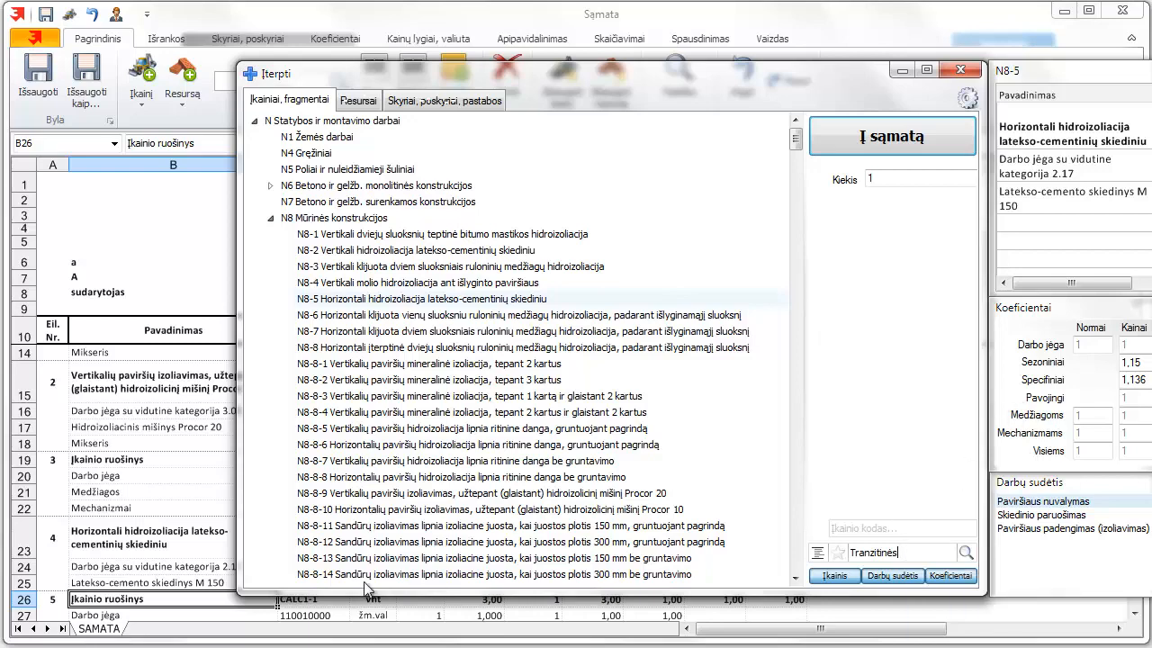
Search the rates by name for Tranzitinės.
left_click_drag(918, 552, 839, 552)
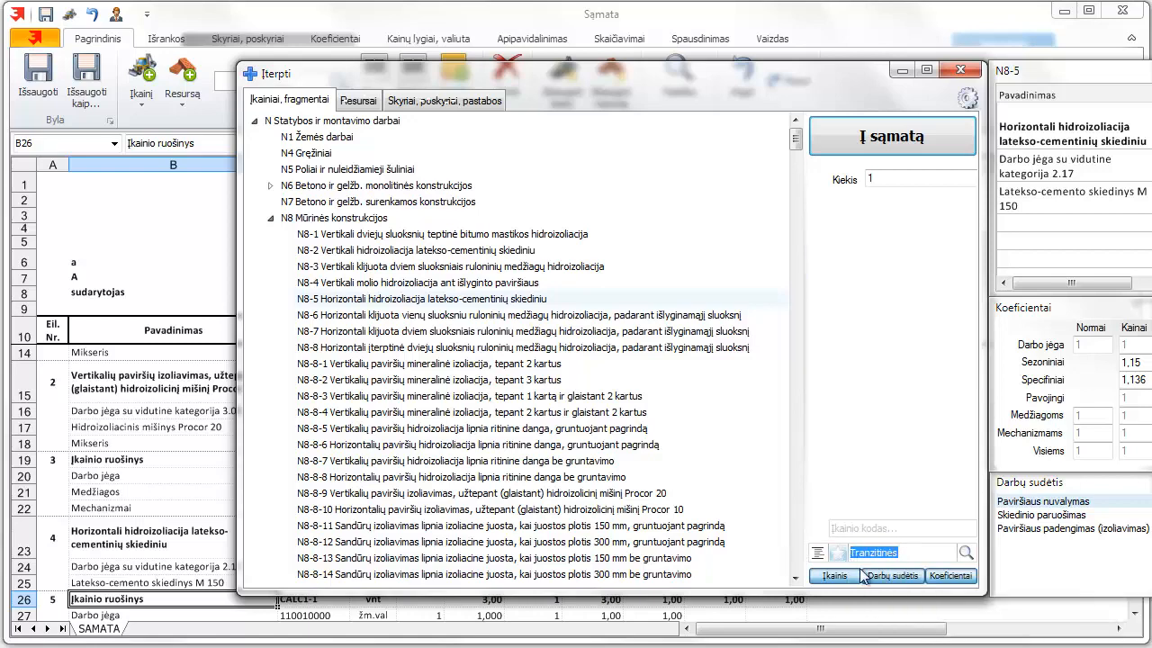
left_click(920, 554)
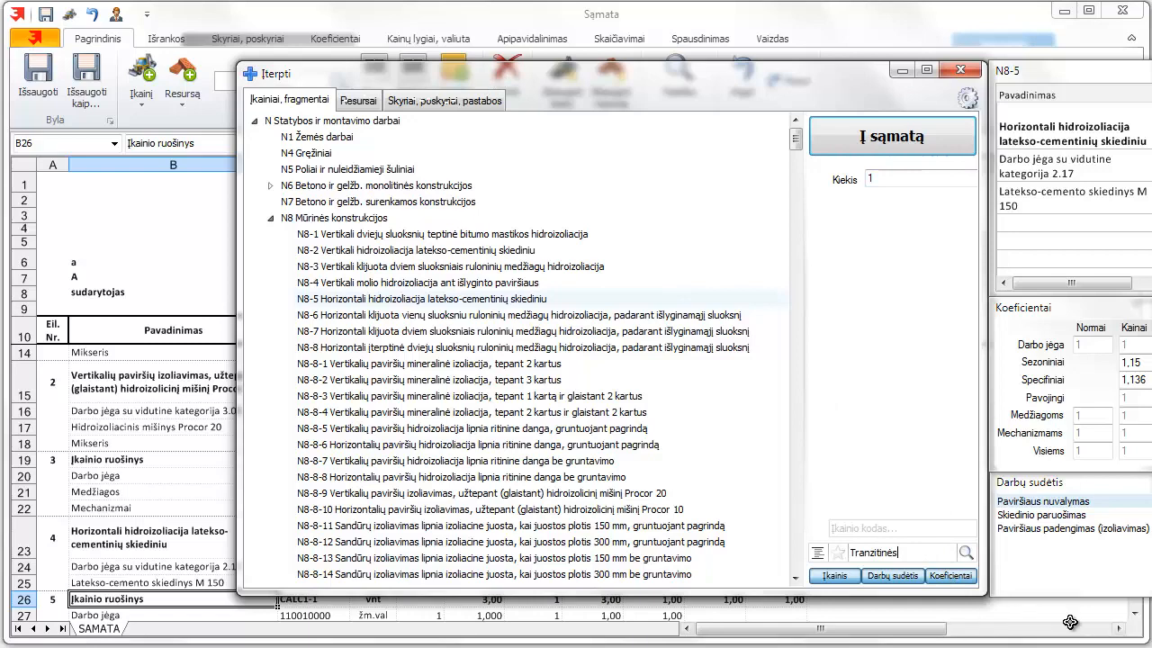
left_click(966, 551)
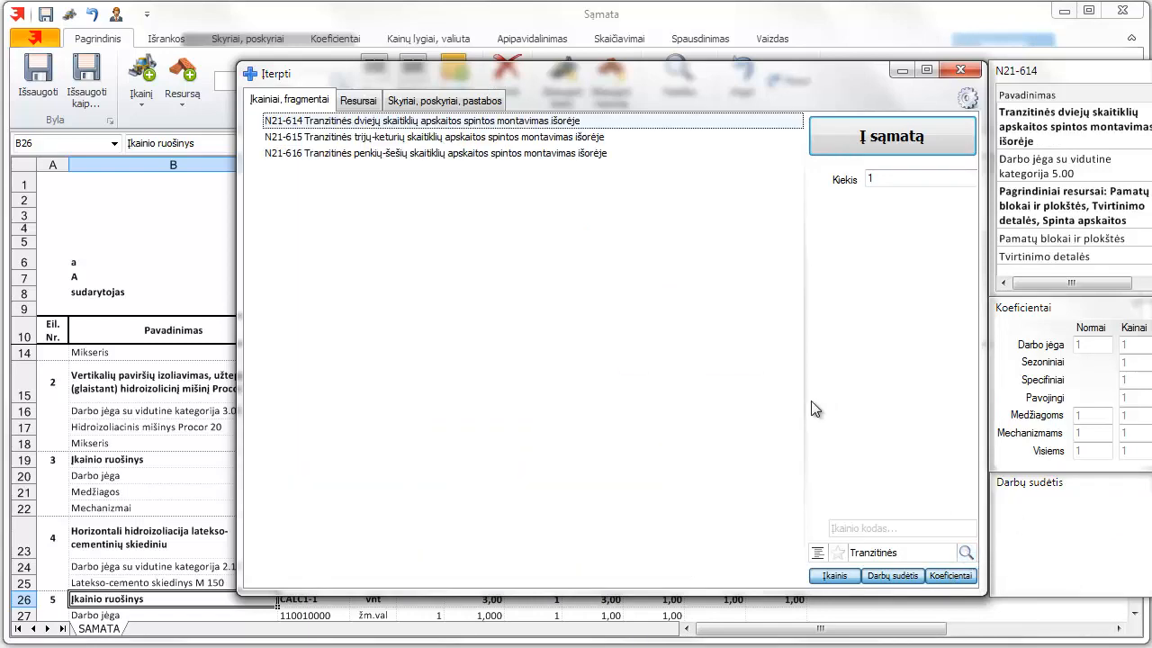
Examine the found rates N21-614, N21-615 and N21-616 for mounting outdoor meter cabinets.
left_click(366, 139)
left_click(368, 153)
left_click(368, 137)
left_click(367, 122)
left_click(394, 153)
left_click(378, 137)
left_click(383, 122)
left_click(450, 155)
left_click(447, 137)
left_click(445, 123)
Search the rates by the partial word imov instead.
double_click(918, 552)
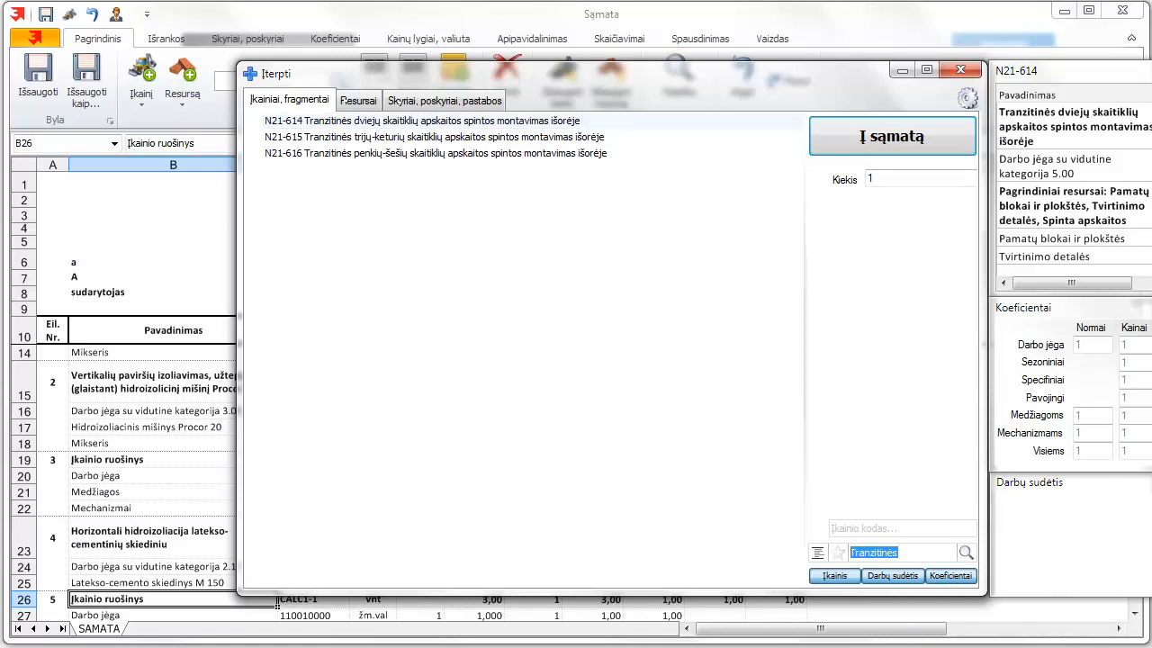
type("imov")
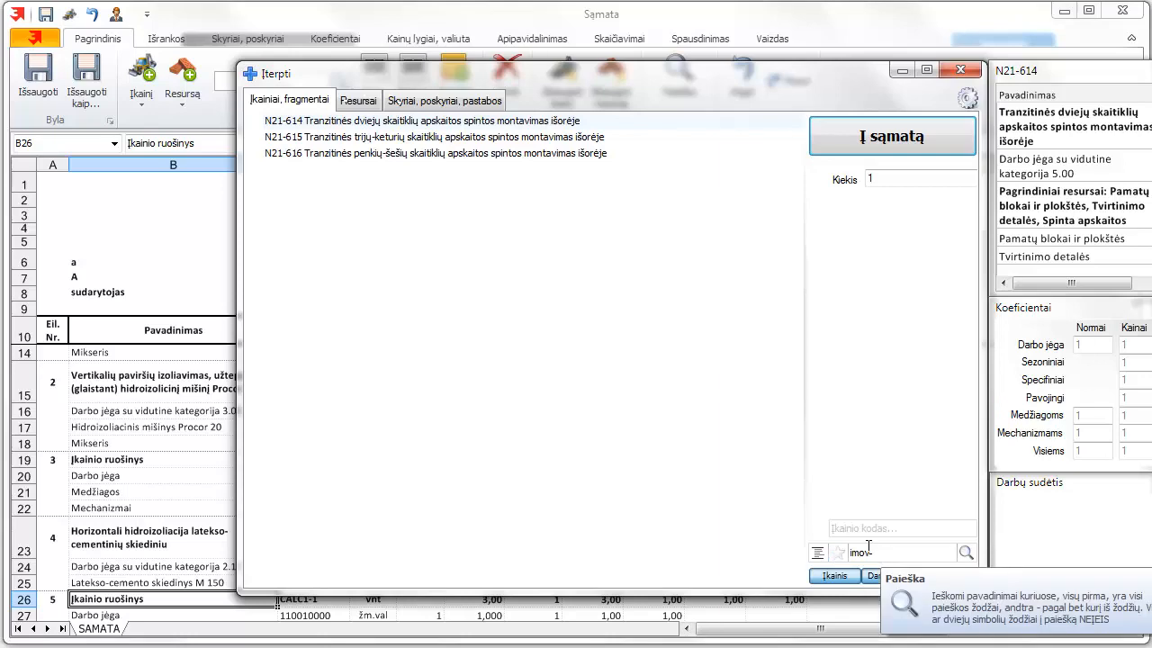
left_click(966, 553)
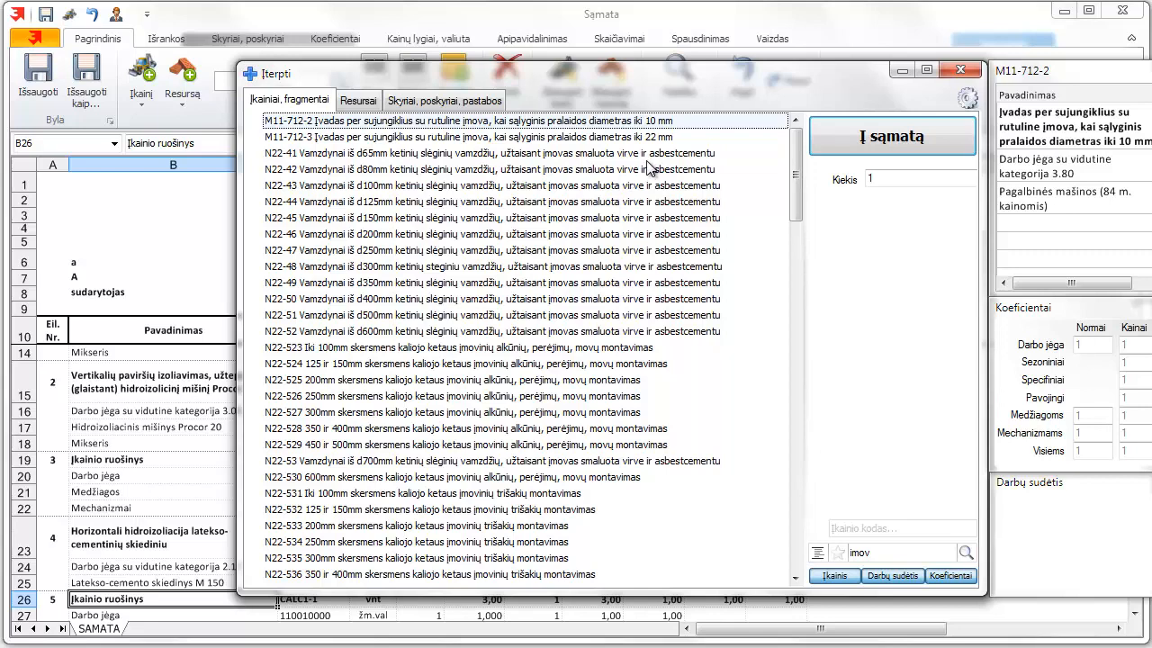
Preview the found pipe and fitting rates N22-41, N22-529, N22-523 and N22-46.
left_click(572, 154)
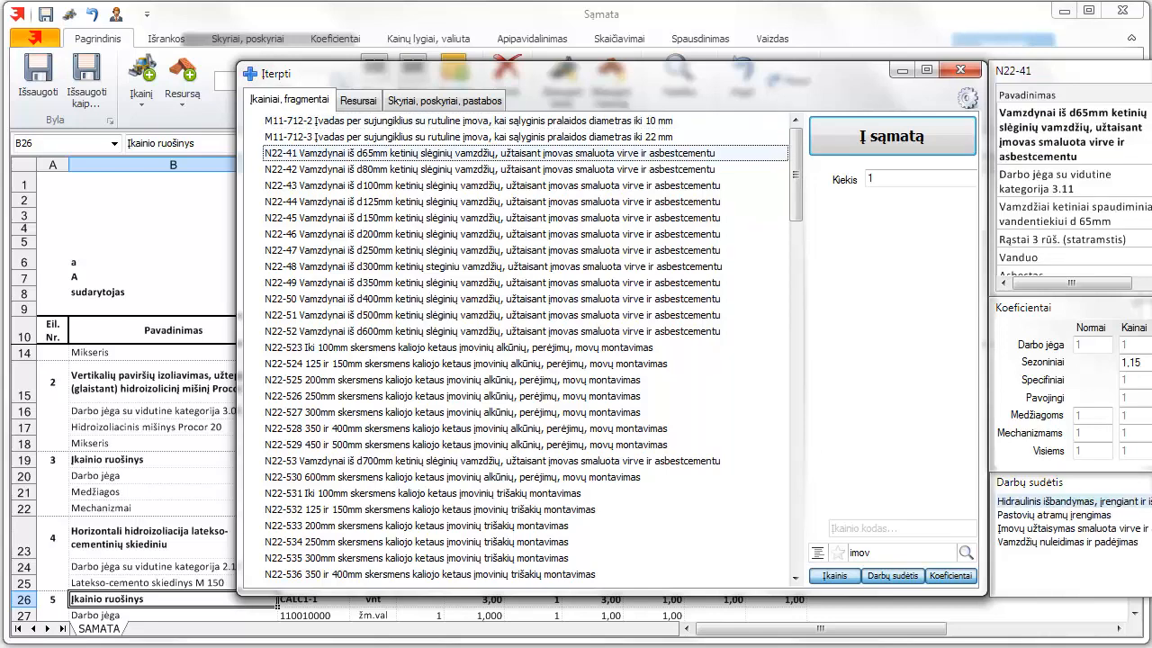
left_click(437, 448)
left_click(447, 351)
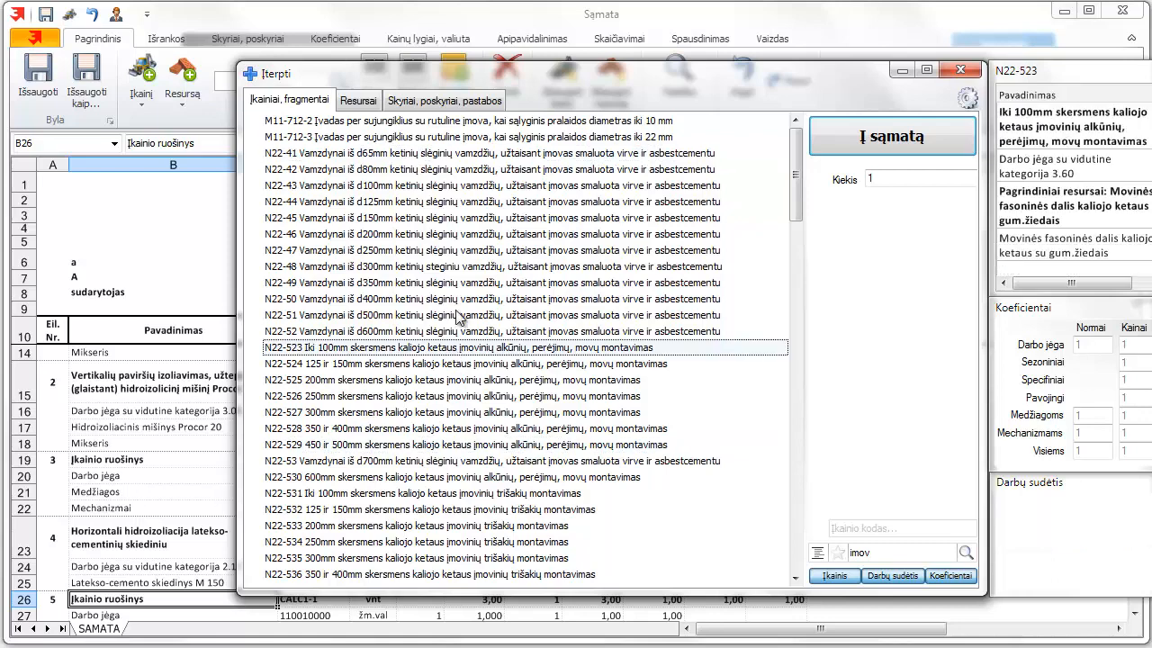
left_click(462, 236)
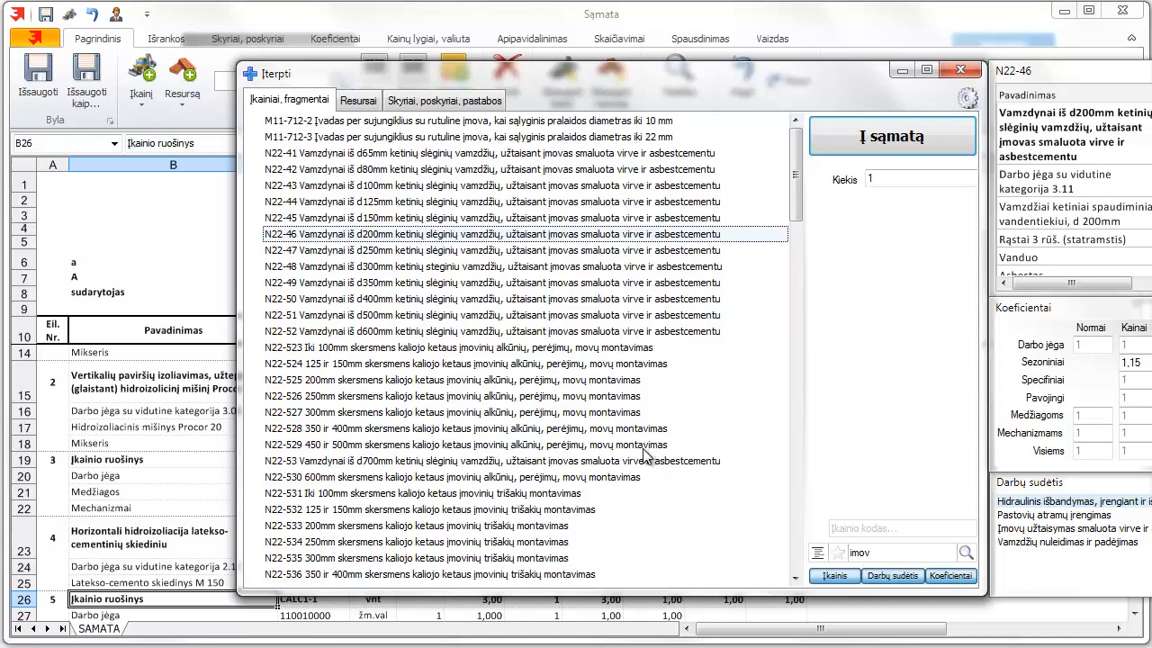
Look up the rates by code, first n15-1 and then n15-150, and view their details.
left_click(936, 521)
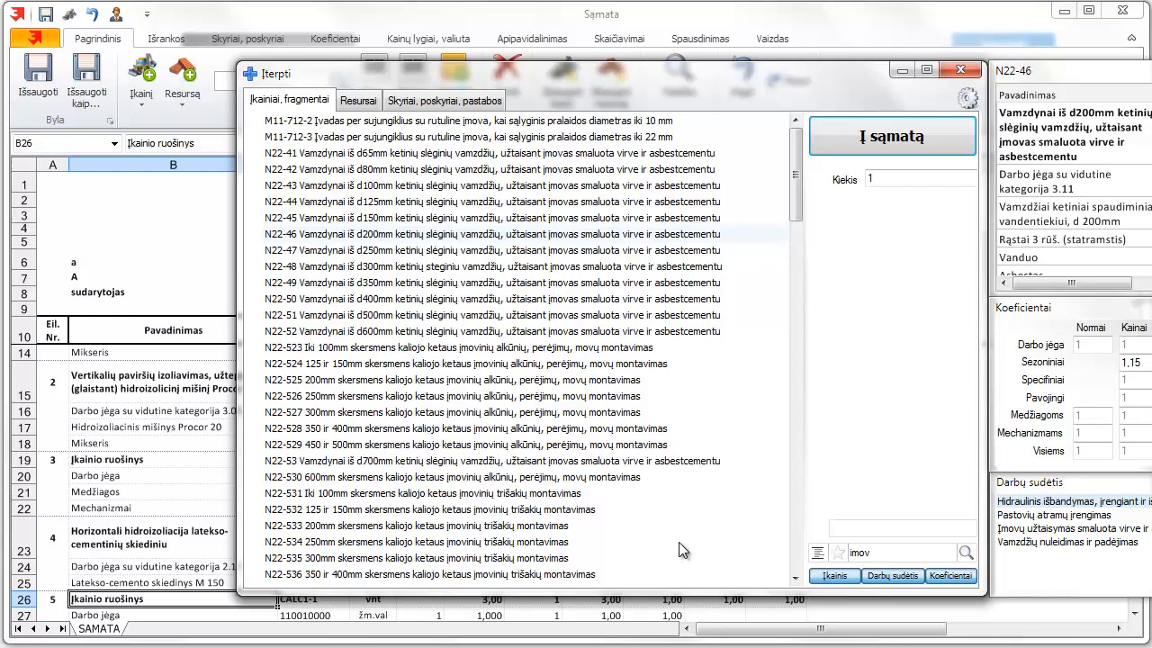
type("n15-1")
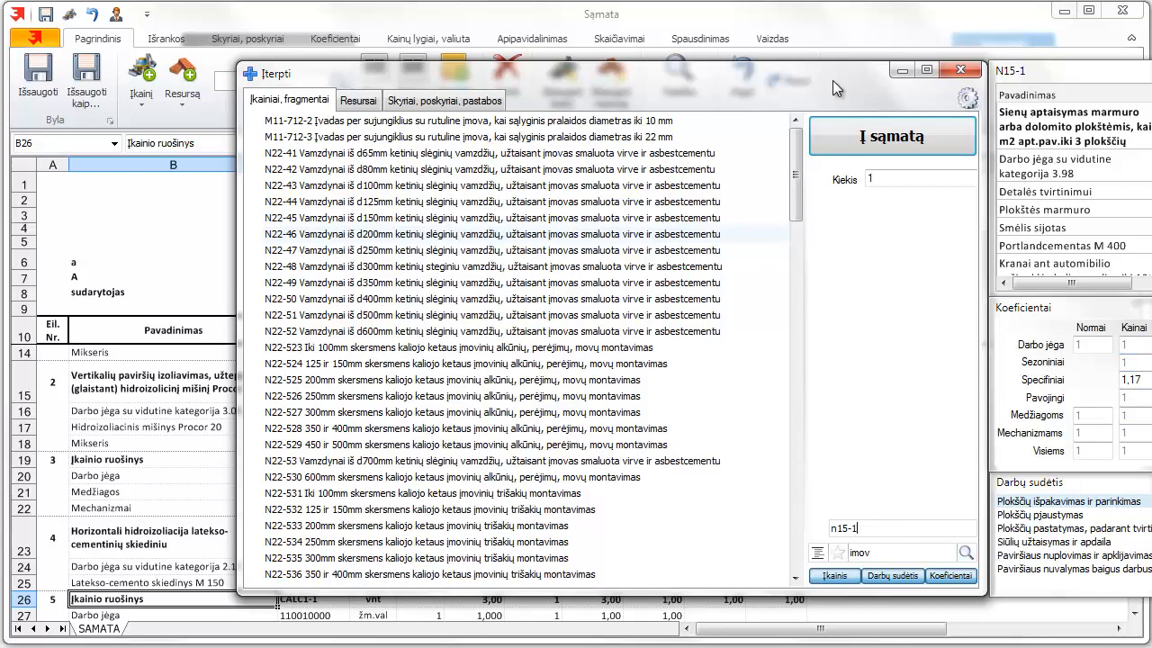
left_click_drag(832, 80, 615, 78)
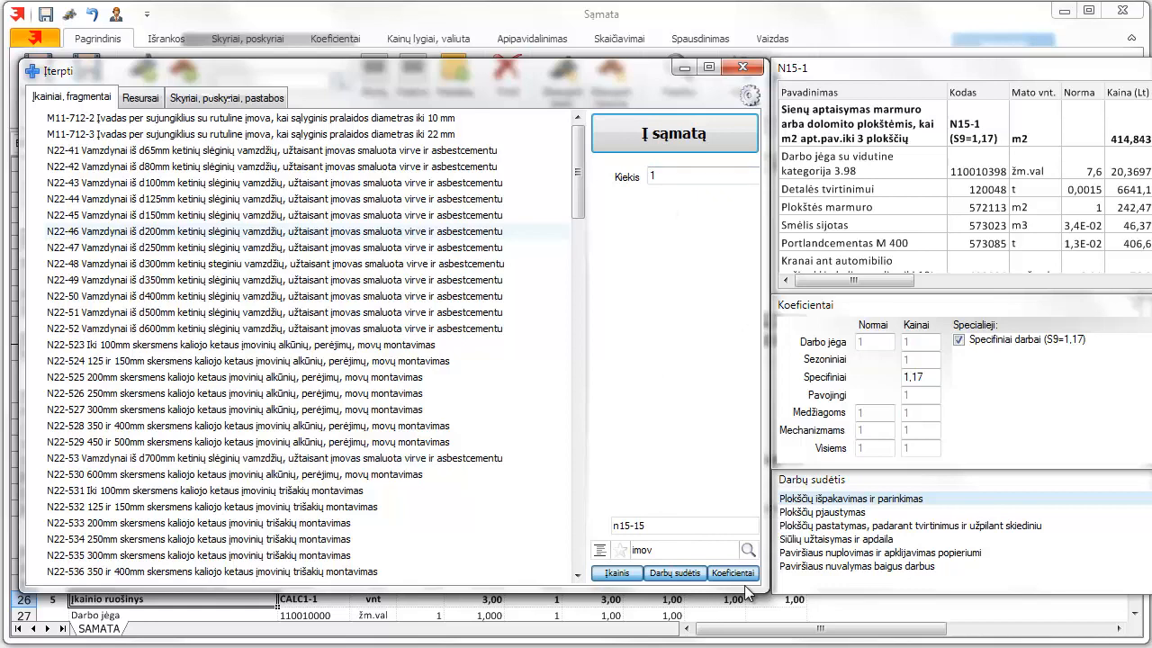
type("0")
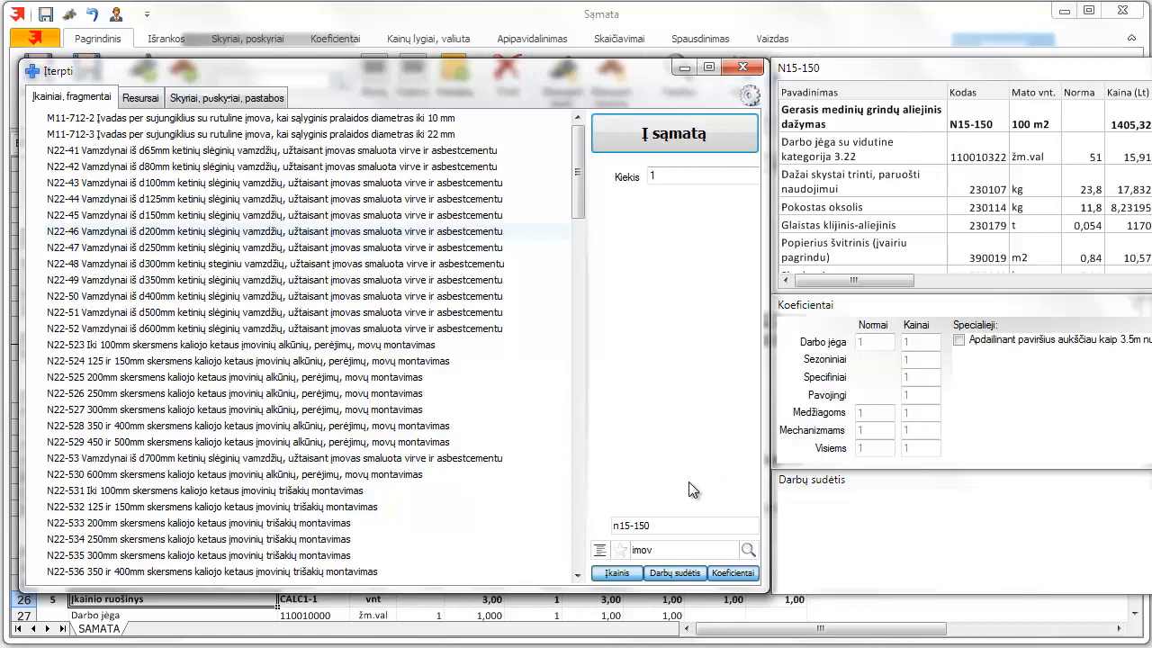
List all rates whose codes begin with N15-1 using the wildcard code n15-1*.
key("BackSpace")
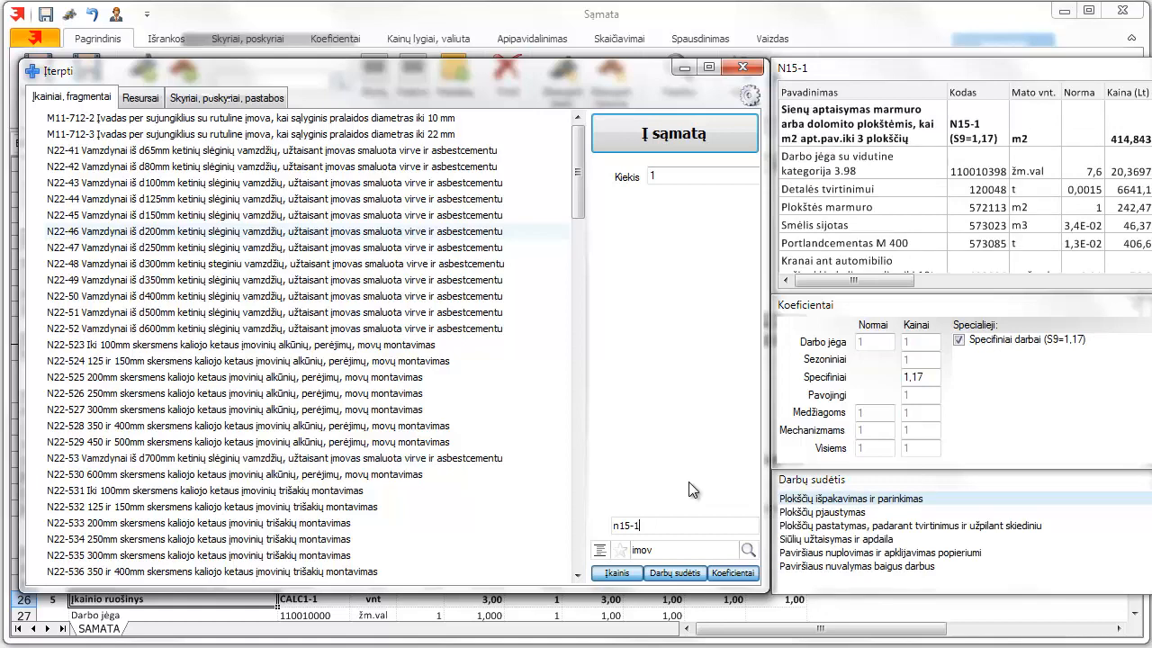
type("*")
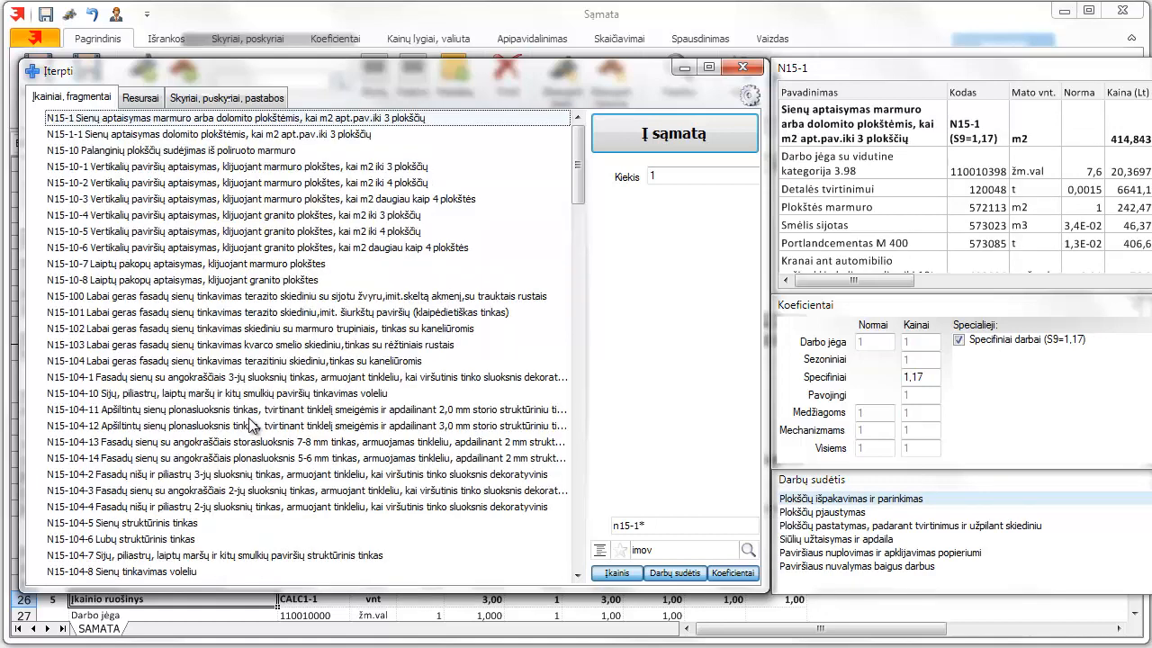
mouse_move(583, 157)
left_mouse_down()
mouse_move(581, 342)
mouse_move(590, 153)
left_mouse_up()
Preview several listed rates, including N15-100, N15-104, N15-10-5 and N15-10-2, and view the full details of N15-10-2.
left_click(308, 298)
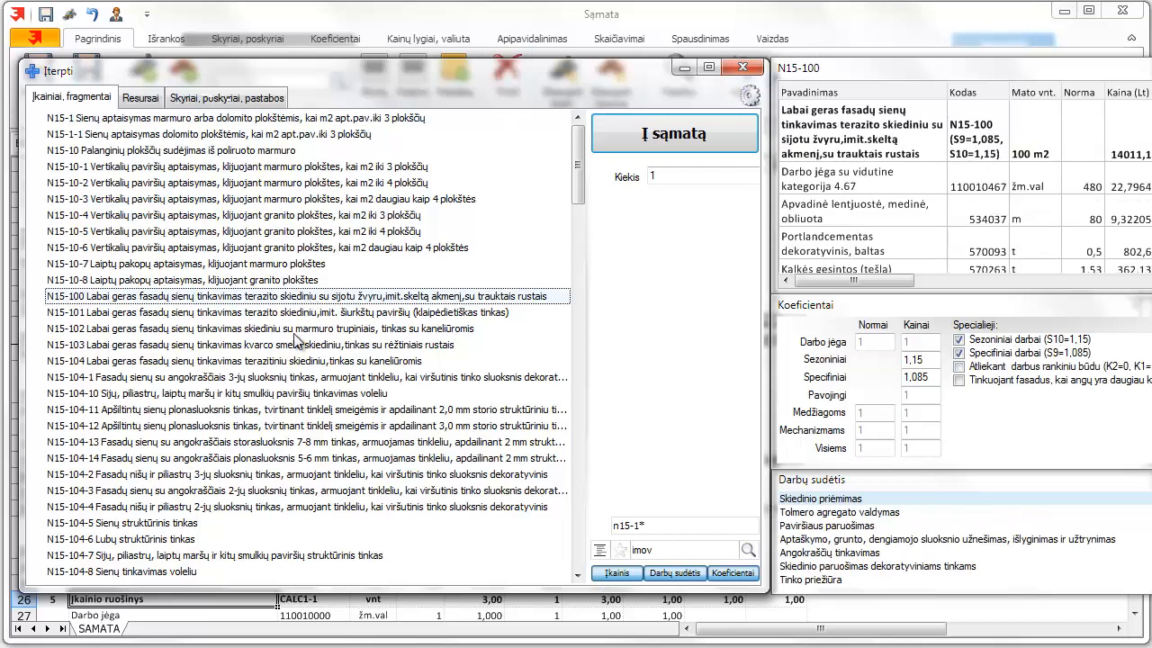
left_click(274, 426)
left_click(263, 506)
left_click(247, 360)
left_click(239, 233)
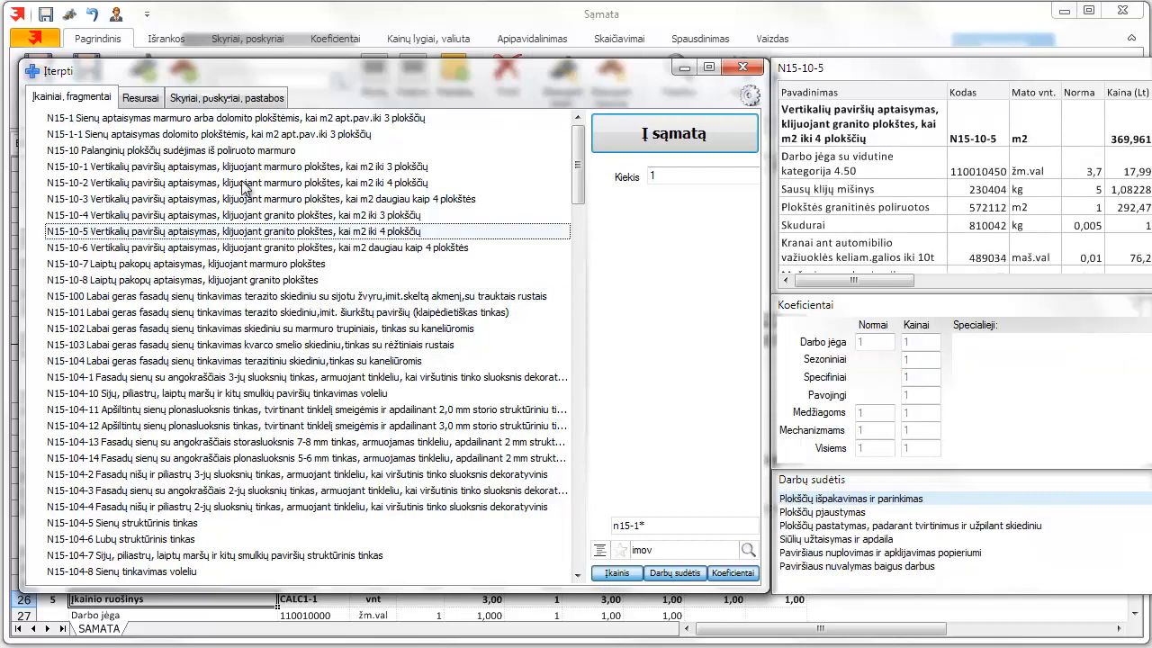
left_click(248, 183)
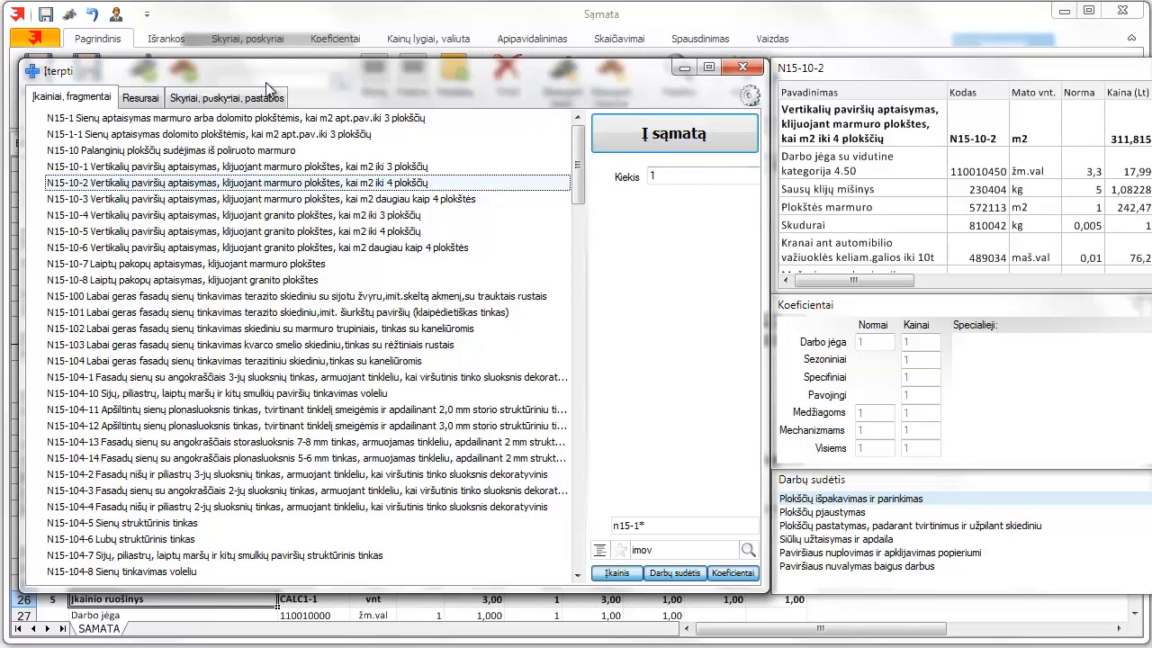
left_click_drag(203, 71, 762, 101)
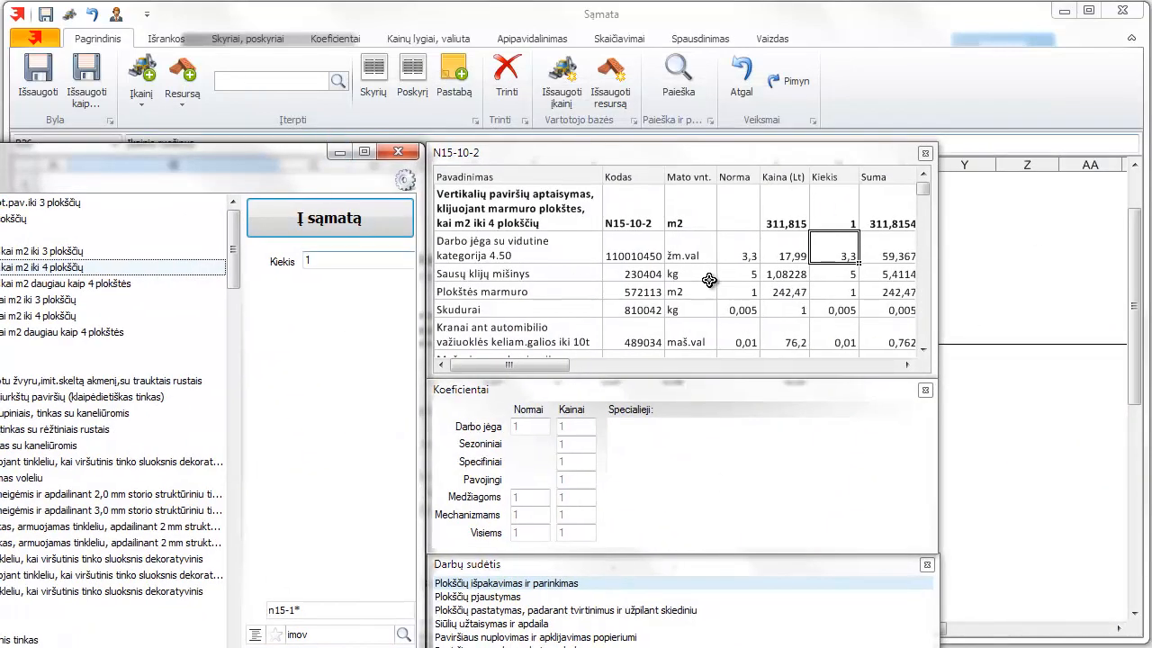
left_click_drag(213, 174, 433, 152)
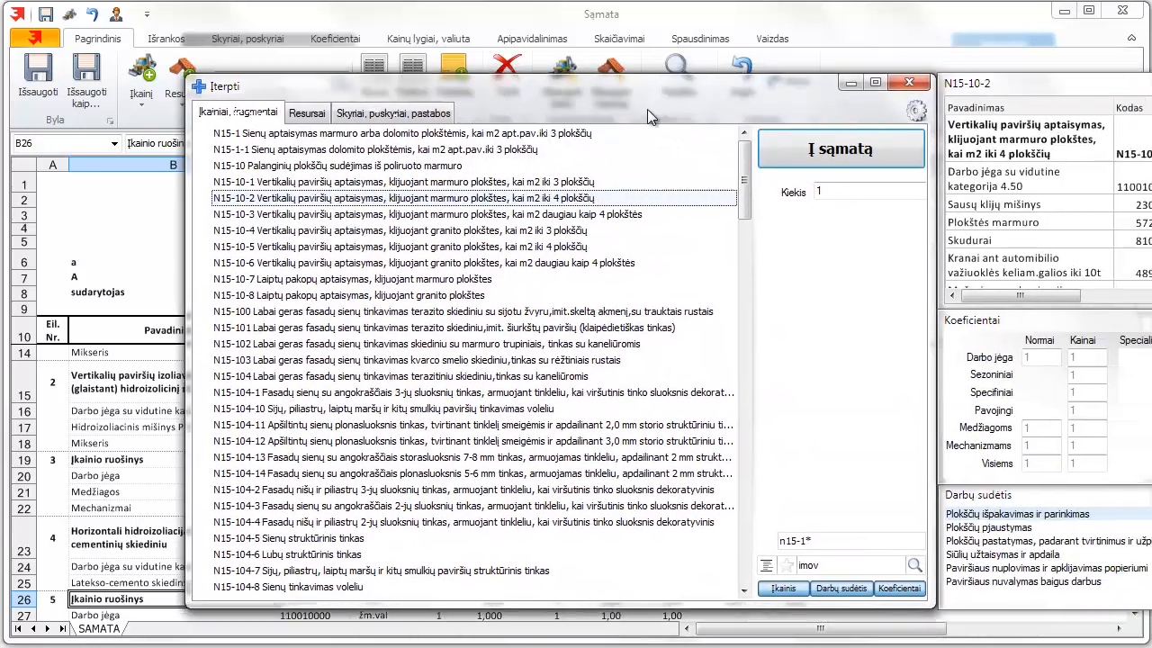
left_click_drag(647, 109, 569, 115)
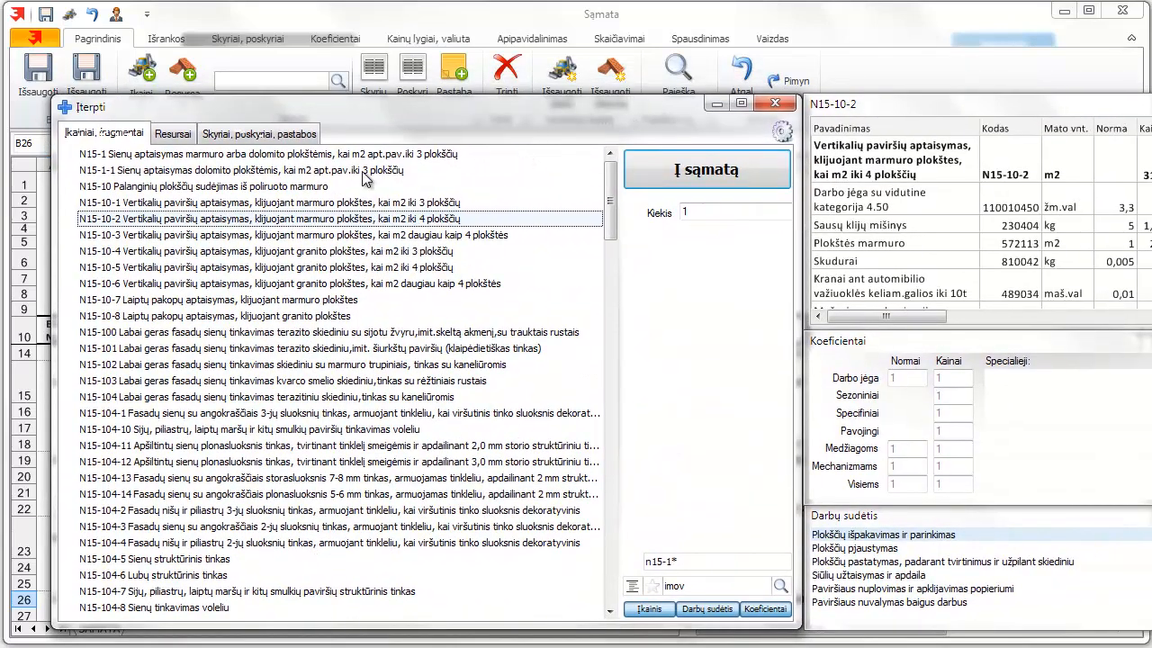
Switch to browsing resources and expand the 4.0 Apdailos medžiagos group down to its individual materials.
left_click(173, 133)
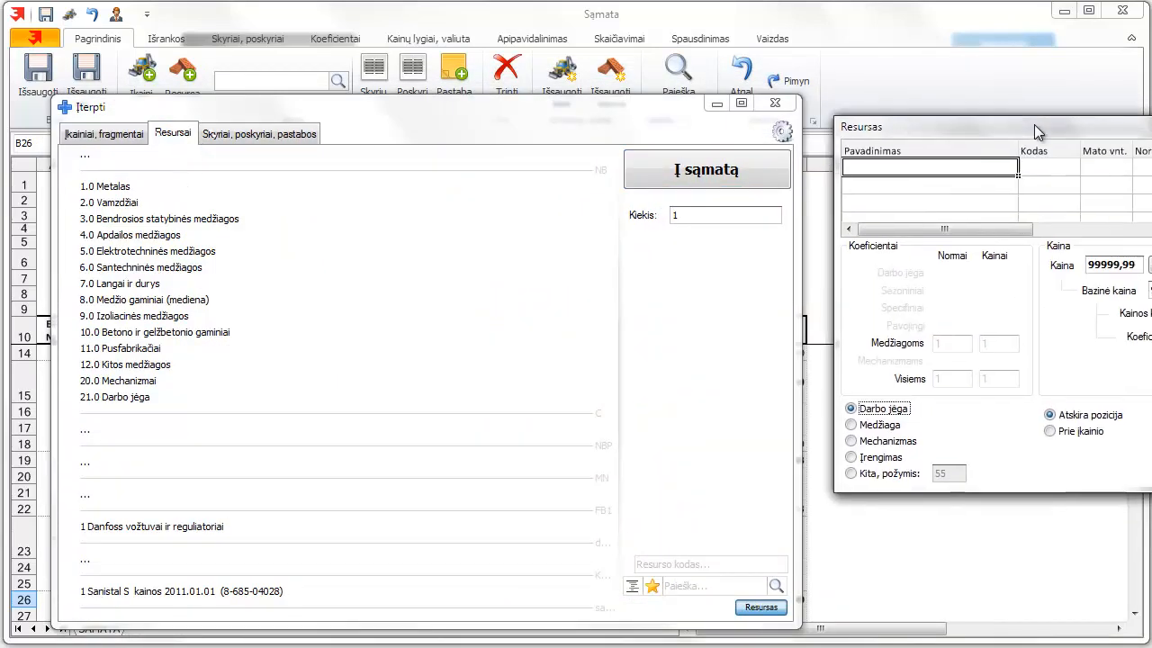
left_click_drag(1034, 124, 1005, 105)
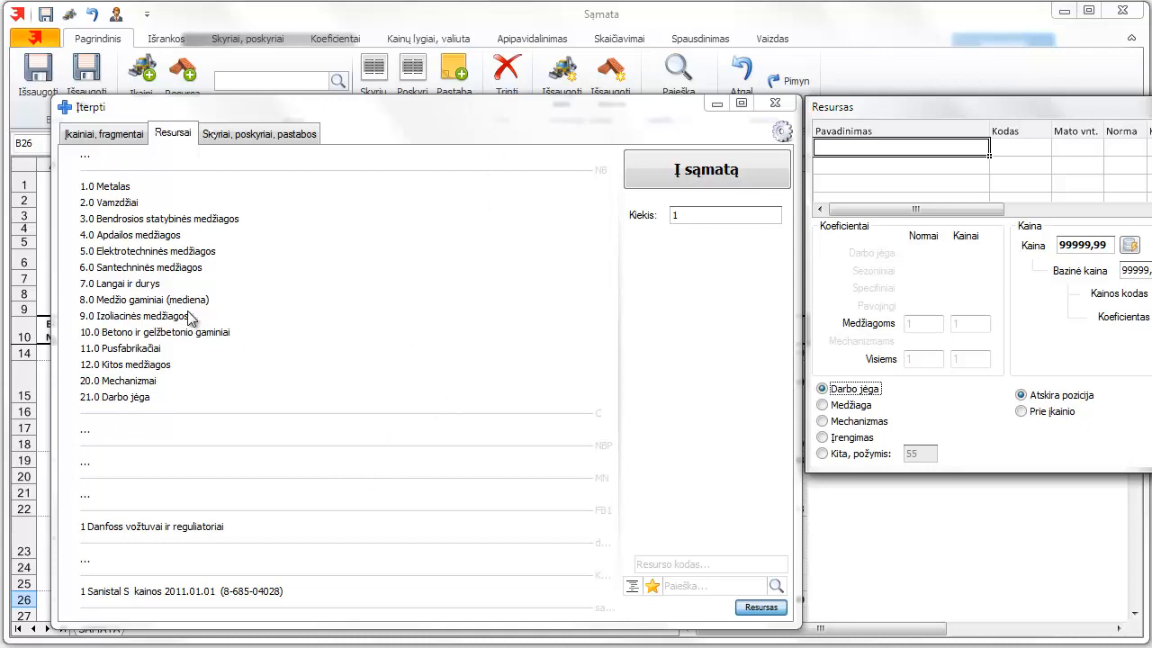
double_click(142, 236)
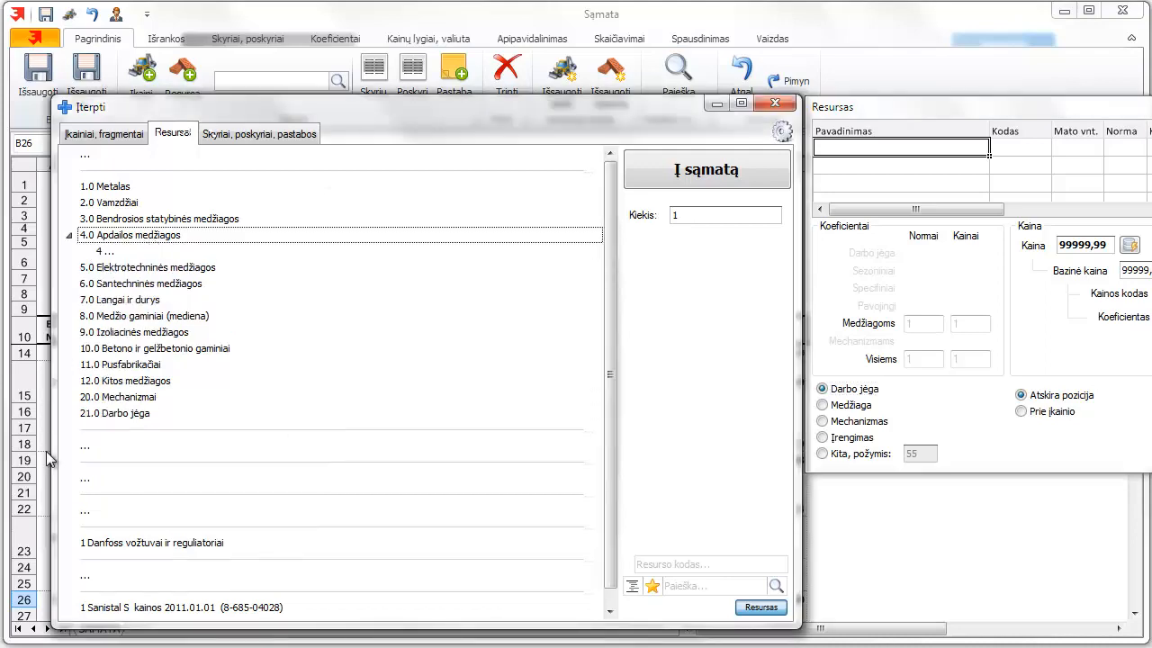
double_click(127, 254)
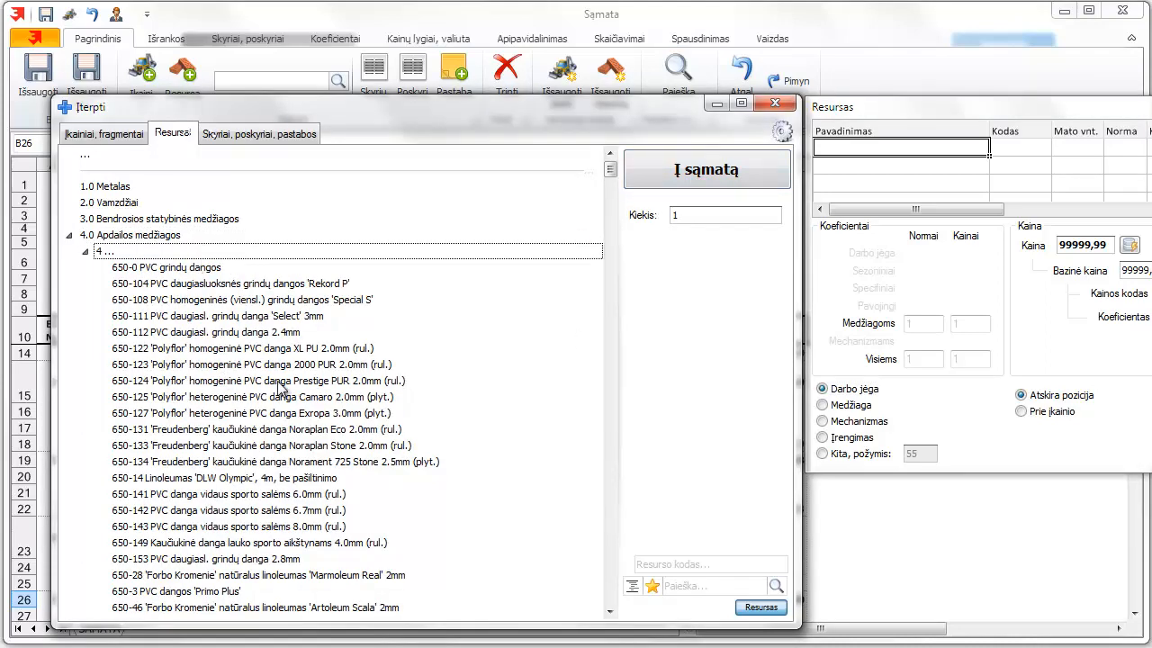
Preview several floor covering resources in the finishing materials list, including 650-125, 650-14, 650-108 and 650-133.
left_click(250, 333)
left_click(187, 478)
left_click(196, 398)
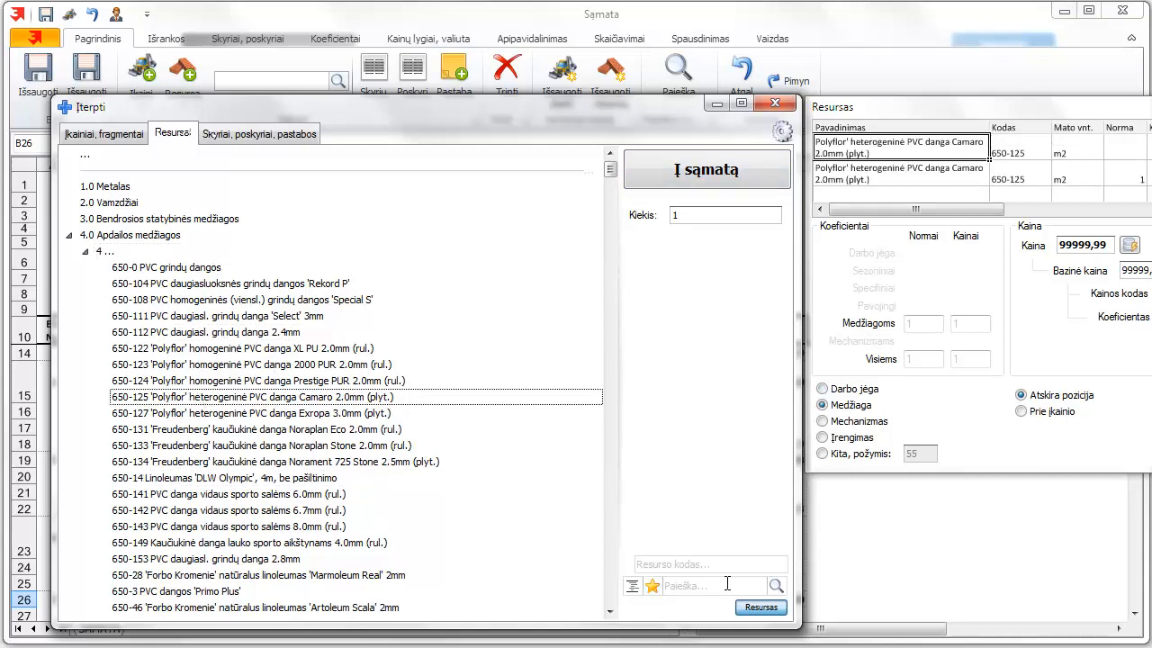
left_click(236, 477)
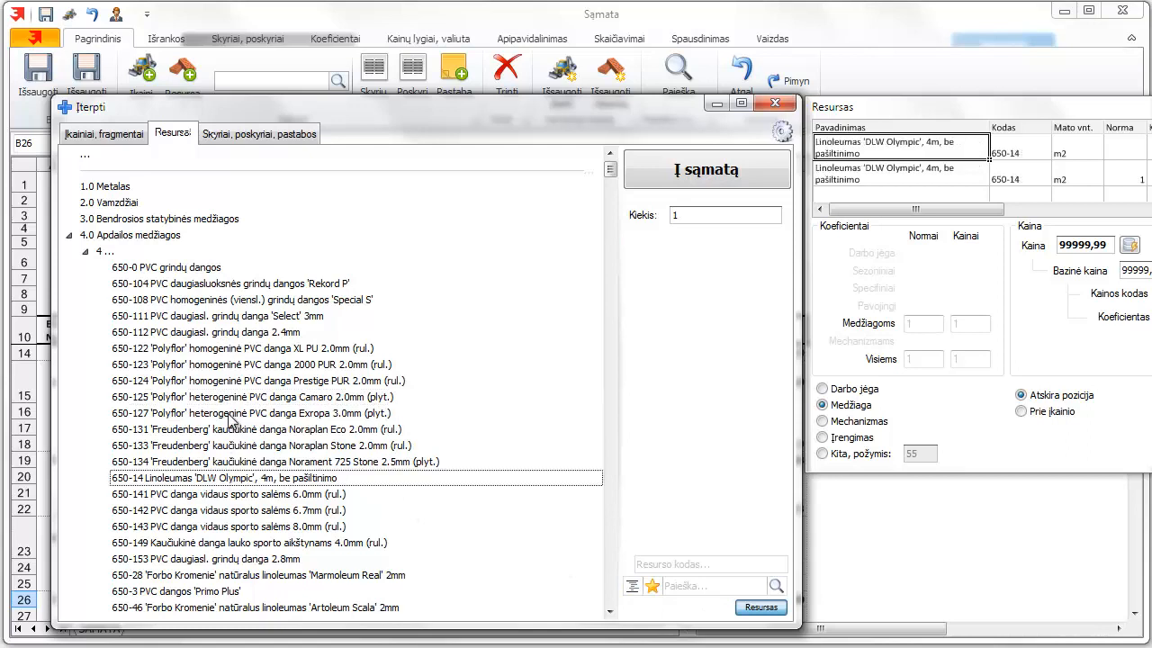
left_click(230, 413)
left_click(225, 332)
left_click(220, 301)
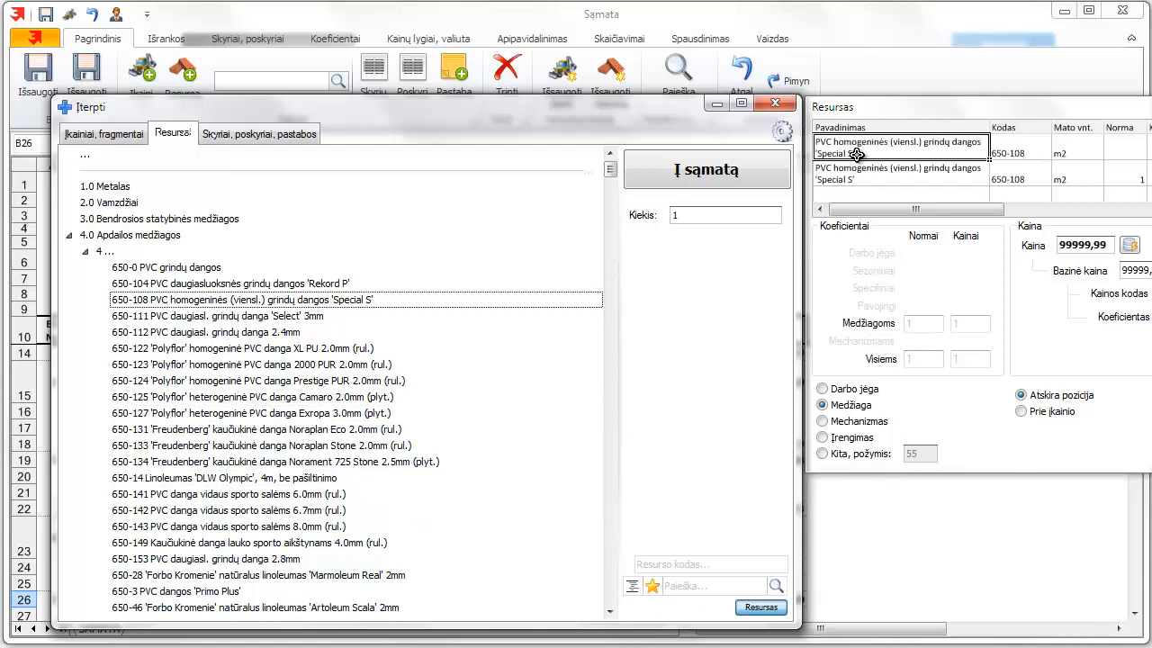
left_click(306, 413)
left_click(297, 494)
left_click(288, 559)
left_click(306, 445)
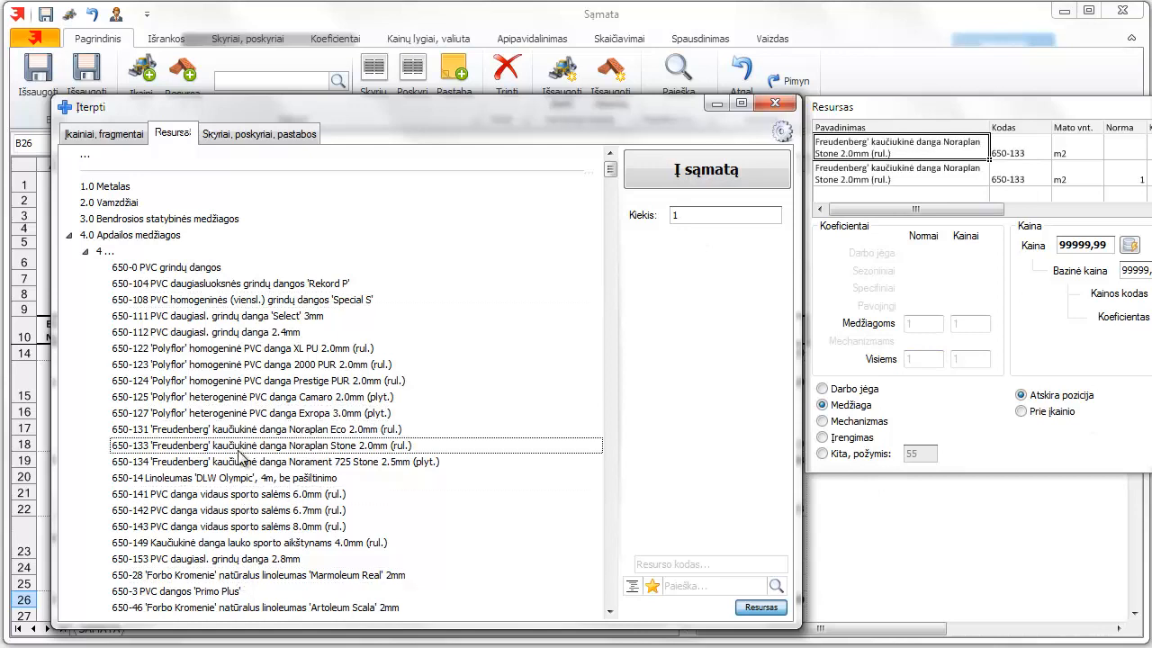
Insert resource 650-123, the Polyflor 2000 PUR 2.0mm covering, into the estimate as a separate position before the last Įkainio ruošinys.
left_click(310, 364)
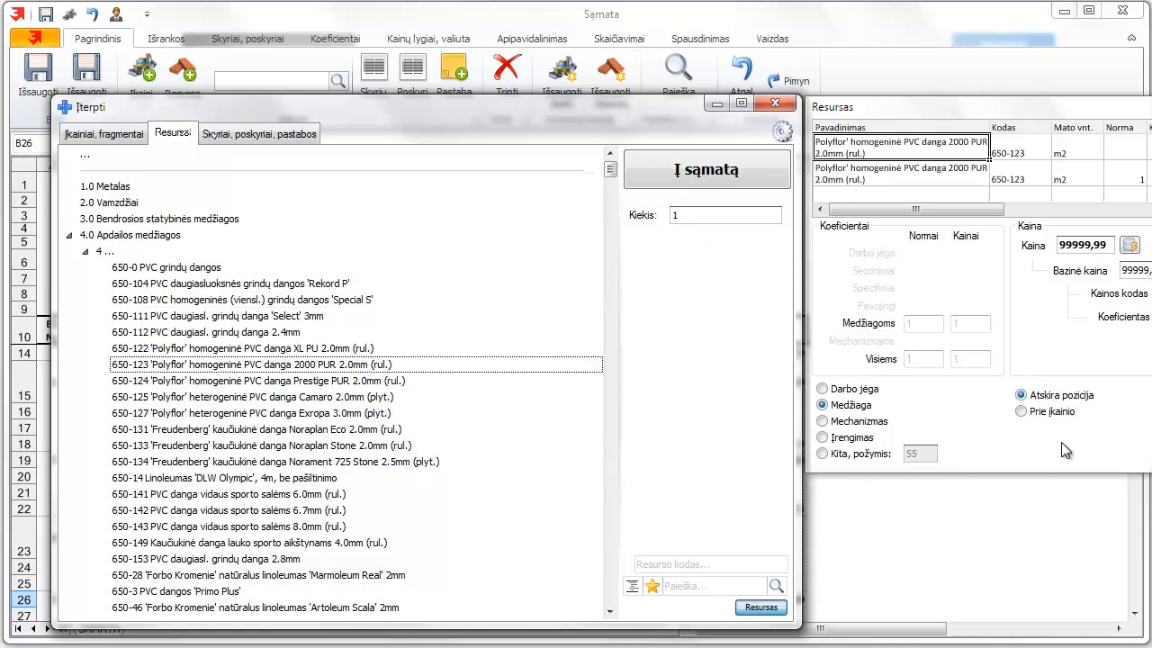
left_click_drag(431, 112, 653, 83)
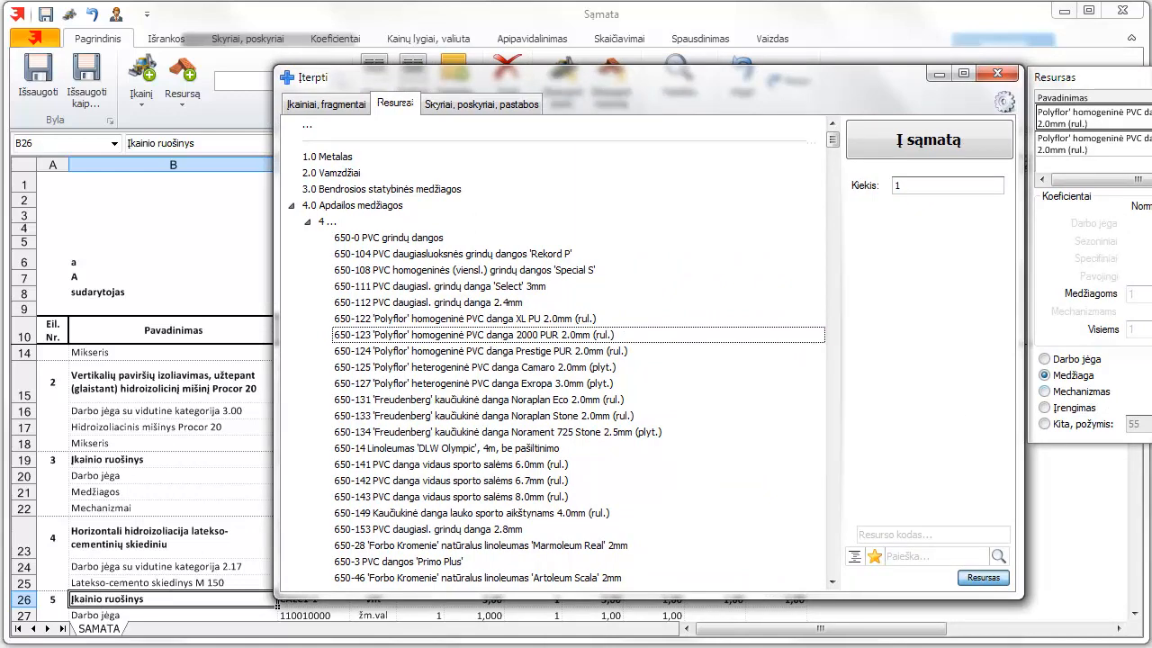
left_click(926, 139)
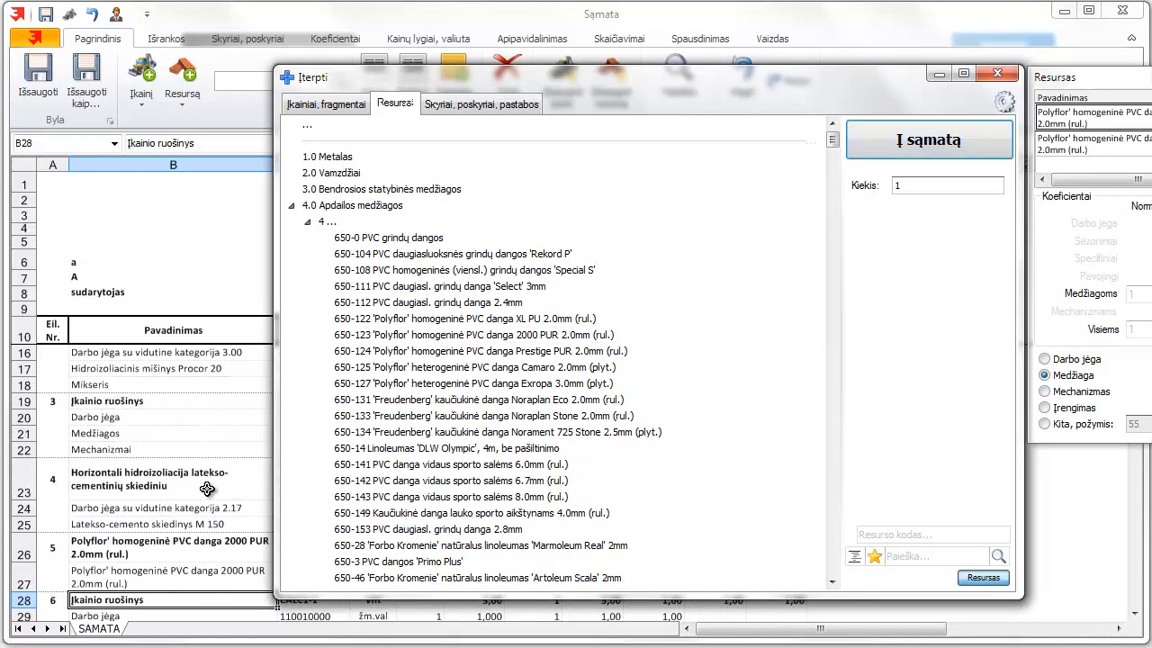
left_click(165, 552)
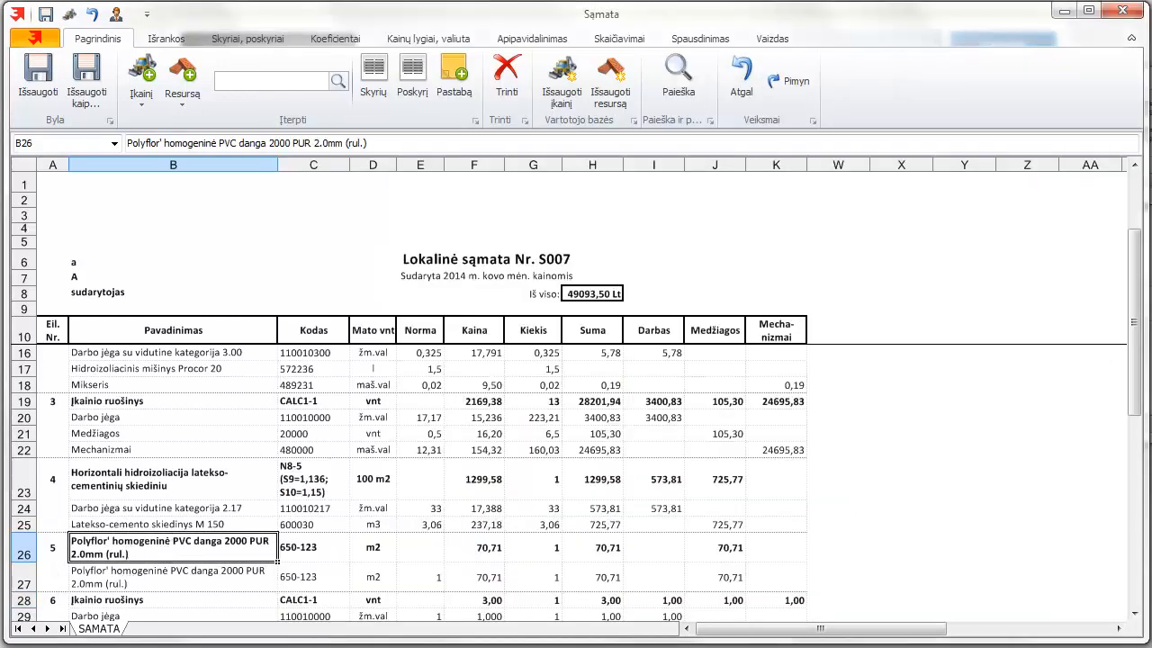
Insert resource 650-123 at row 23, attached to rate 3 as its additional resource.
left_click(141, 435)
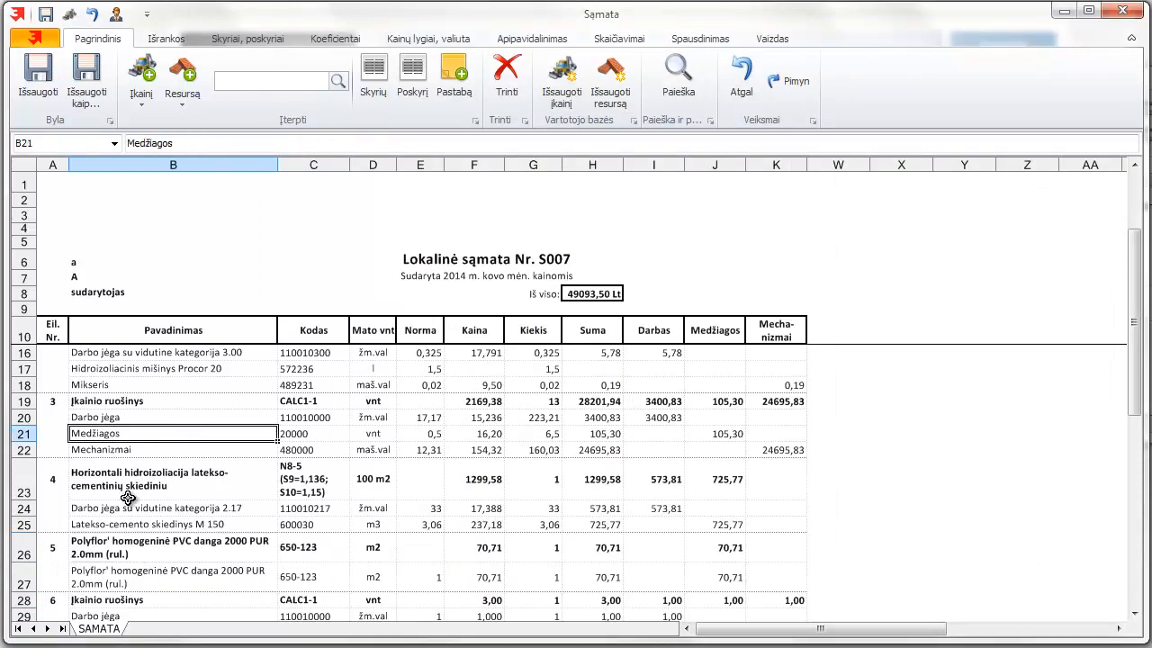
left_click(132, 466)
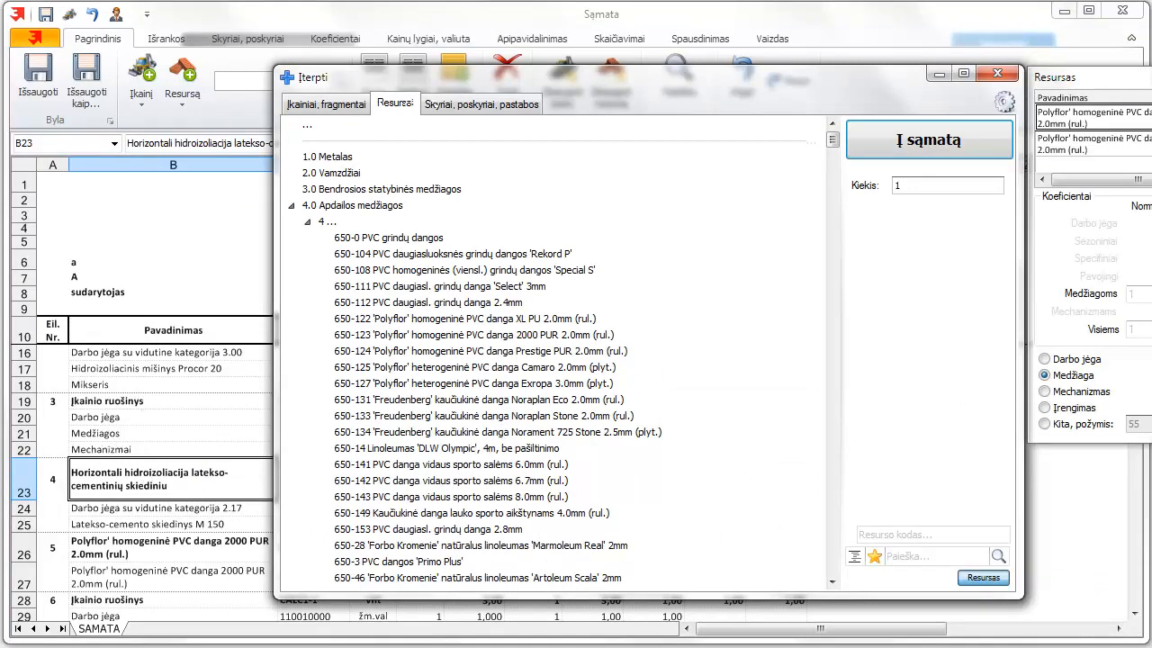
left_click(916, 140)
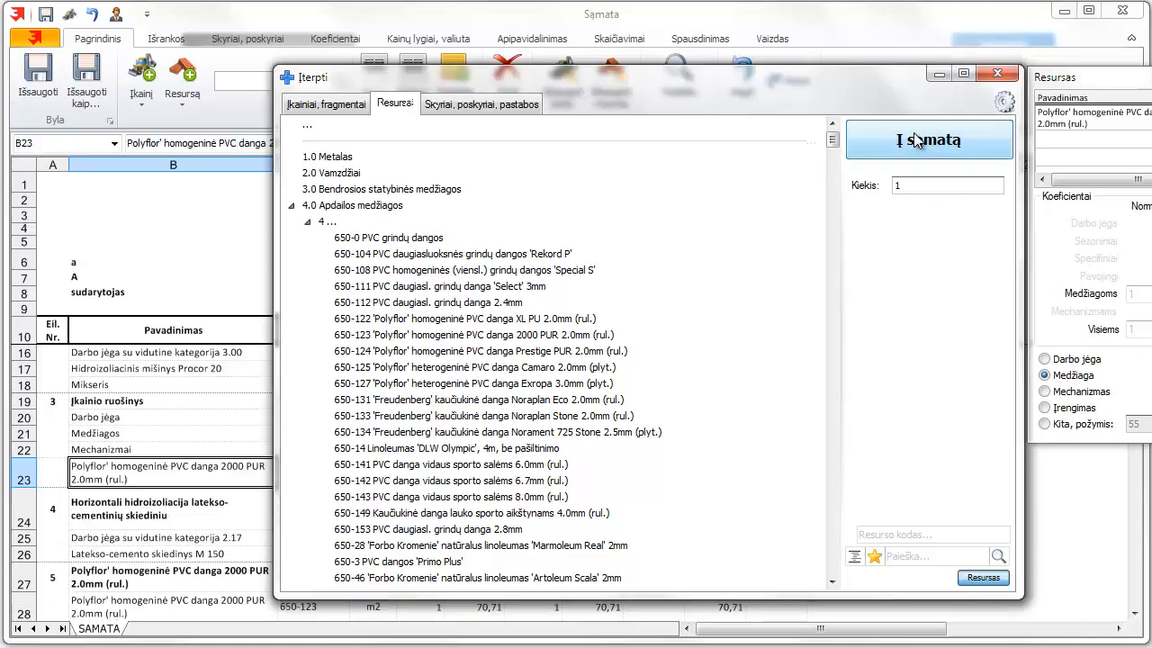
left_click_drag(586, 84, 1121, 185)
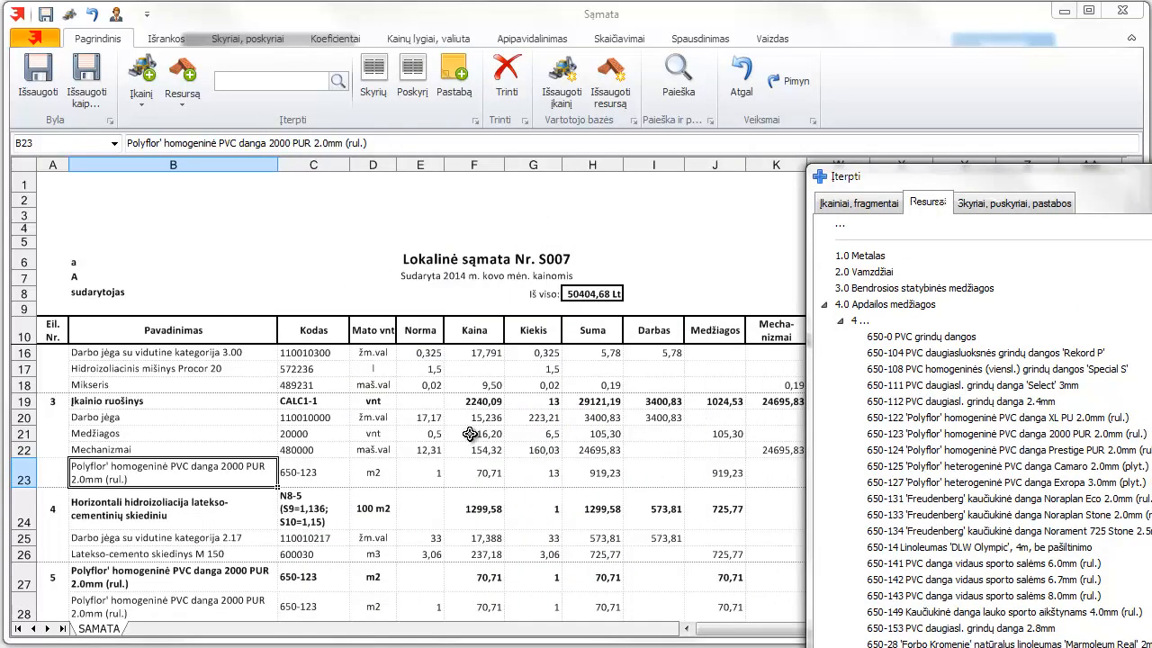
left_click_drag(1142, 176, 489, 63)
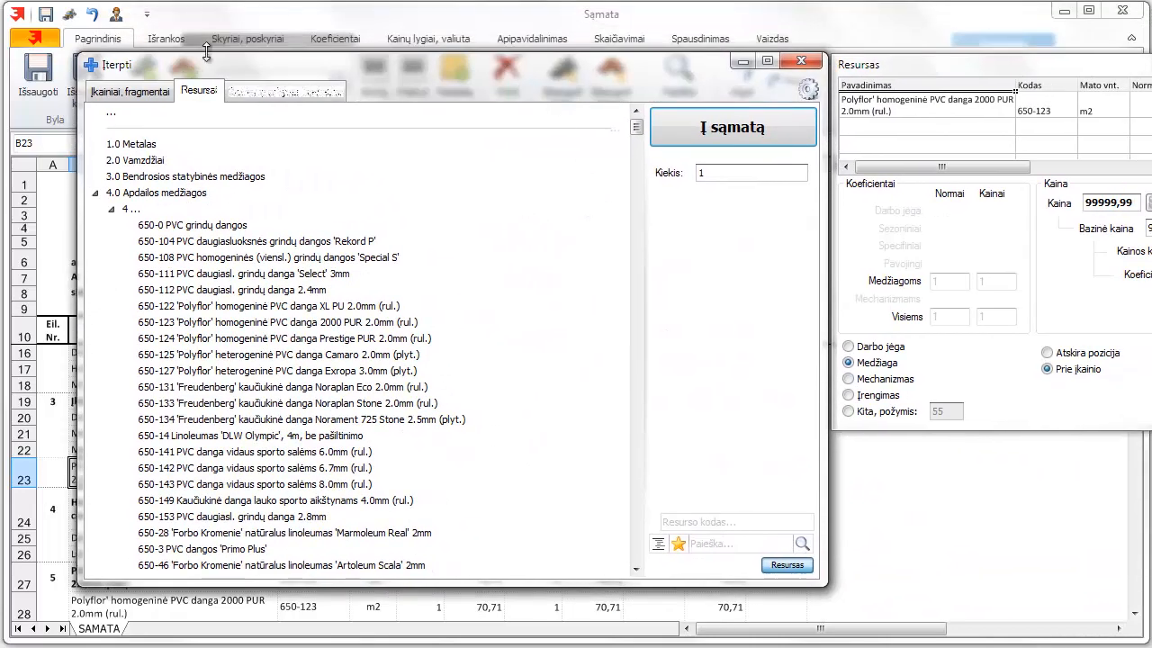
View the options for inserting sections, subsections and notes into the estimate.
left_click(290, 92)
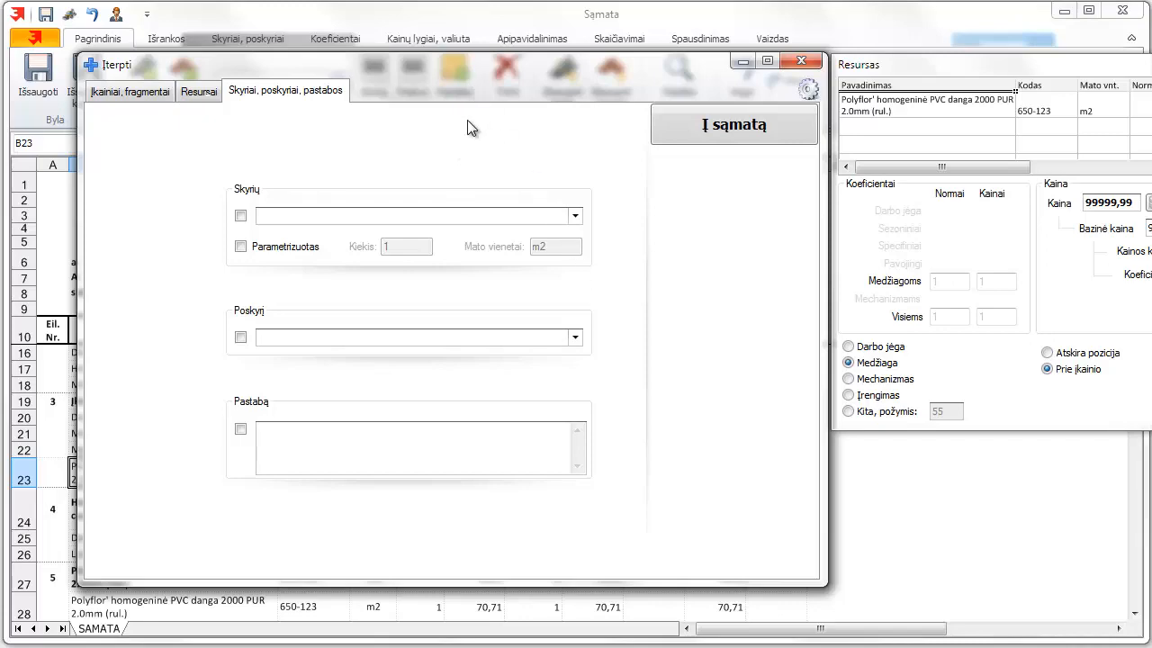
left_click_drag(305, 62, 253, 272)
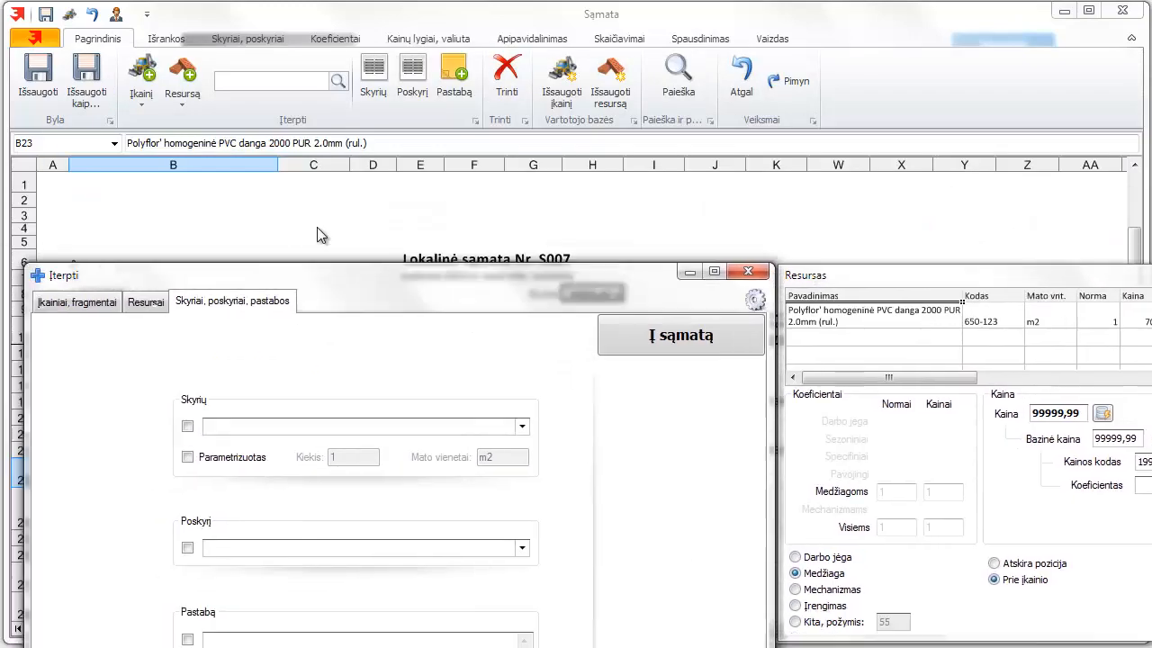
left_click_drag(321, 236, 301, 63)
Review the databases in the insertion window's parameters, including their names, usage flags, directories and file names.
left_click(94, 93)
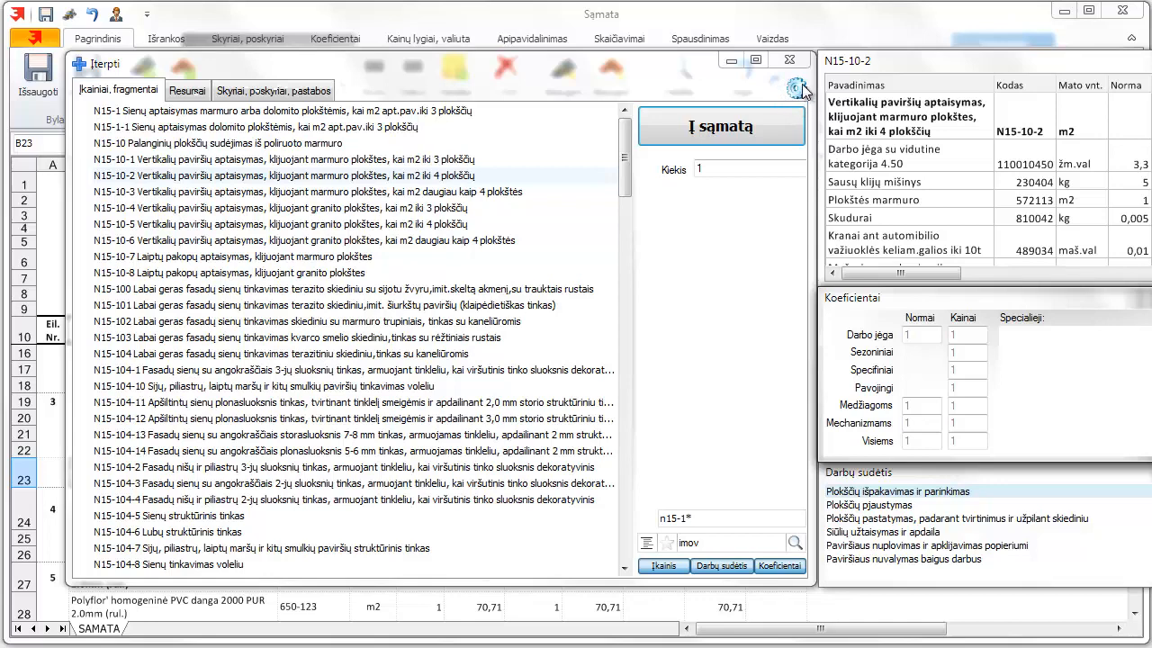
left_click(797, 89)
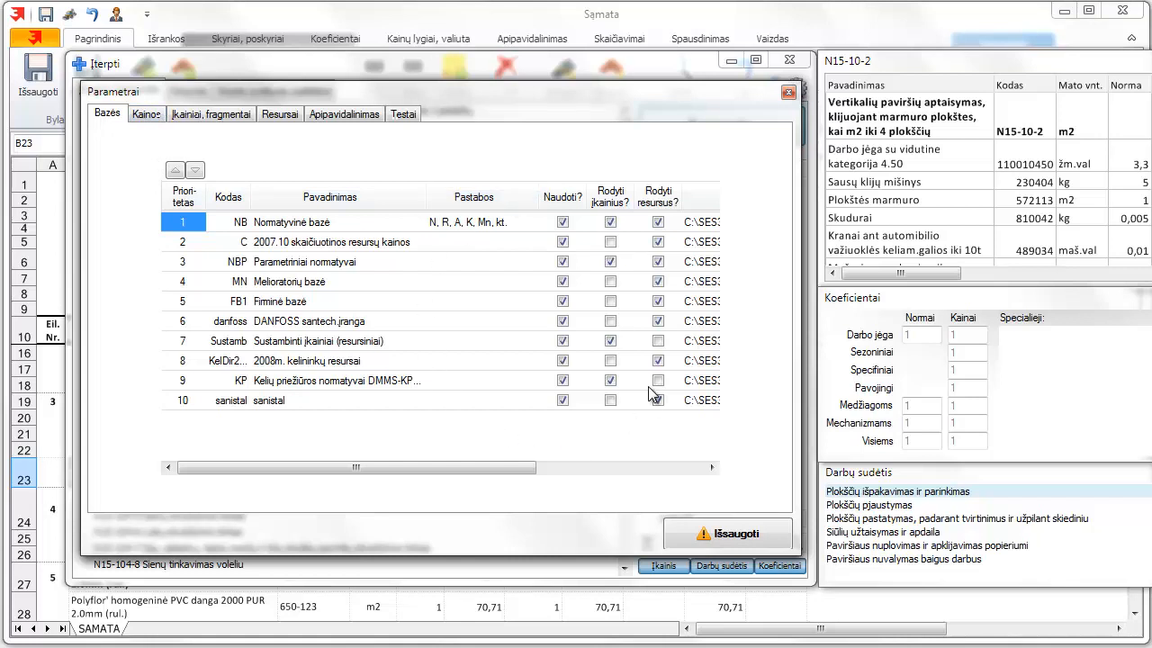
left_click(340, 225)
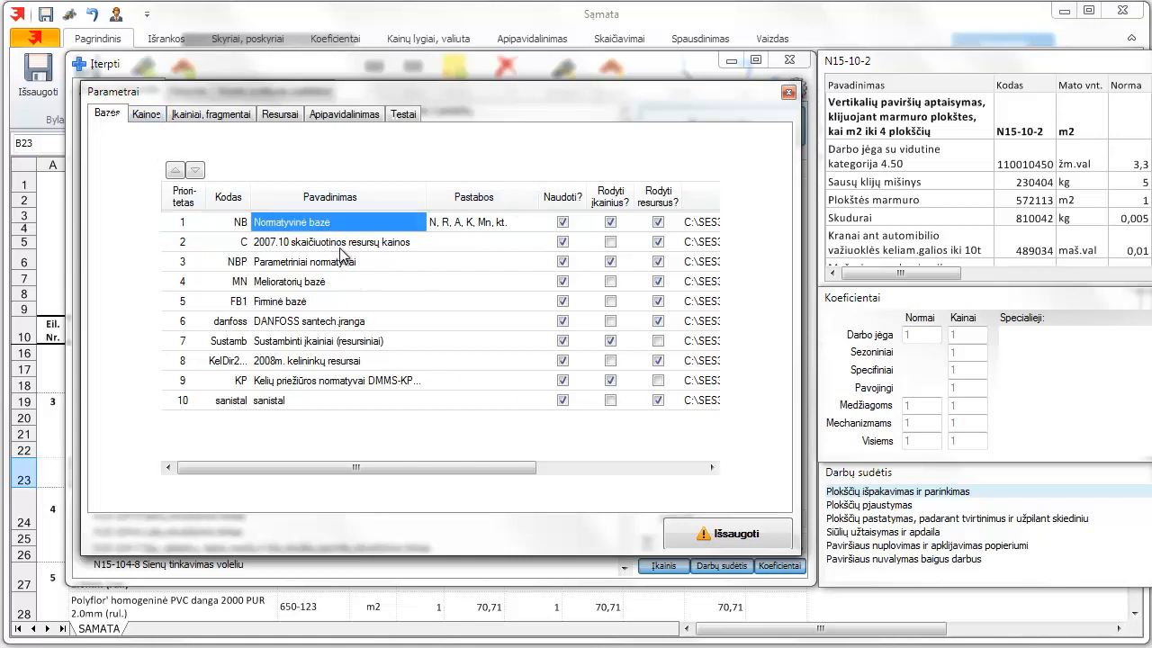
left_click(339, 246)
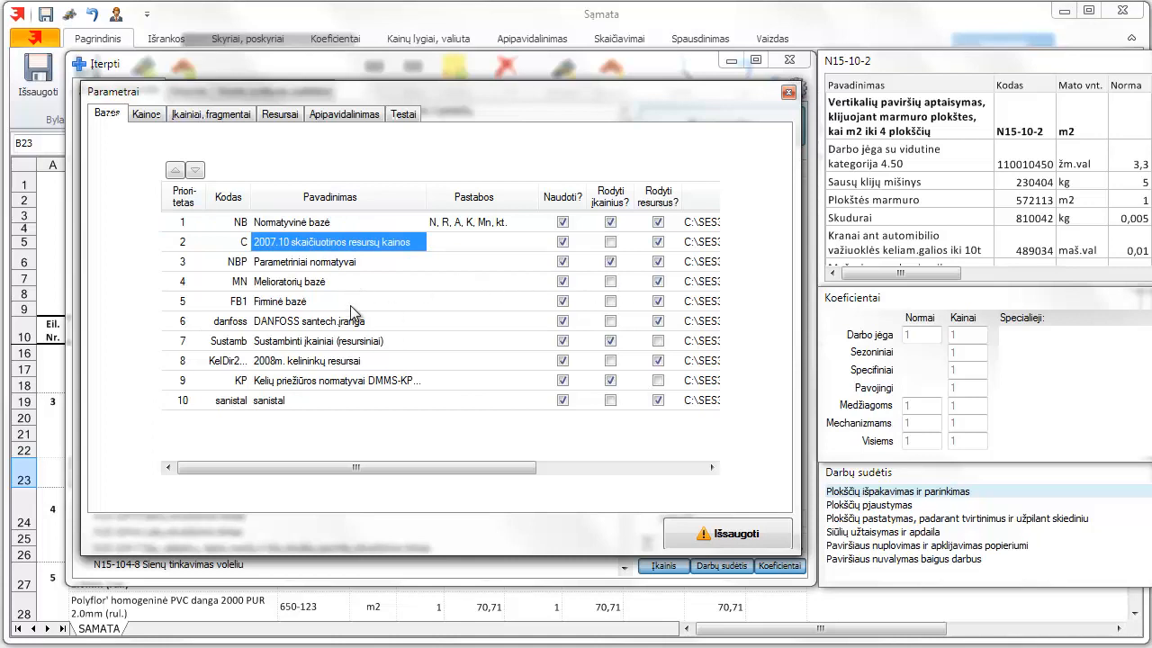
left_click(329, 268)
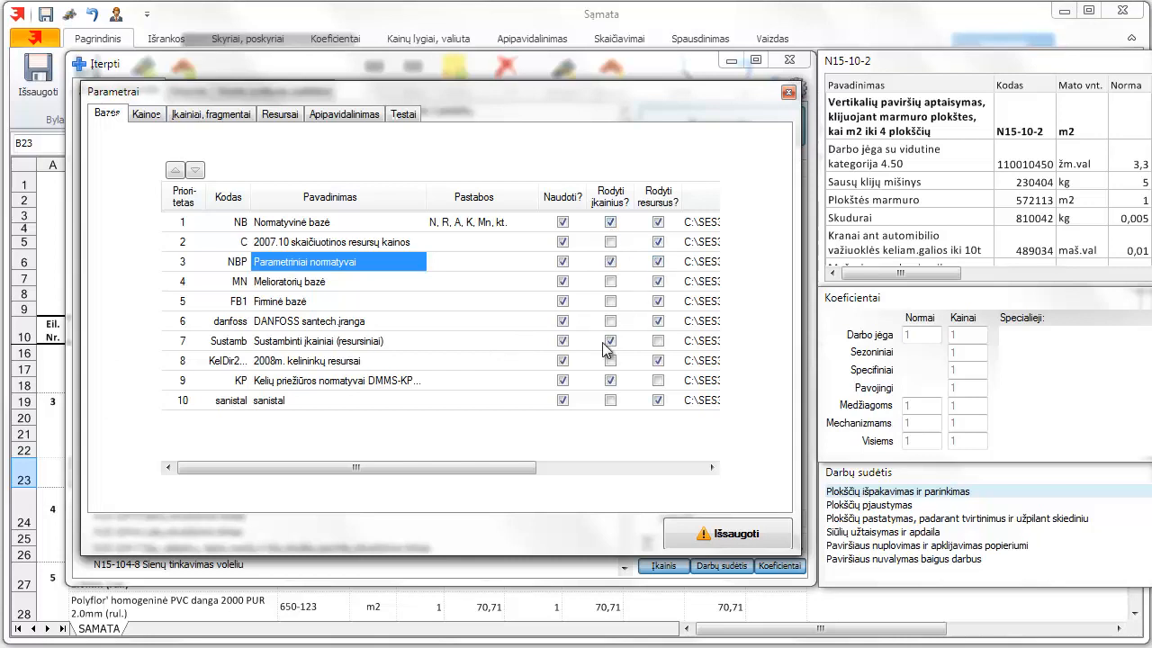
left_click_drag(490, 463, 669, 483)
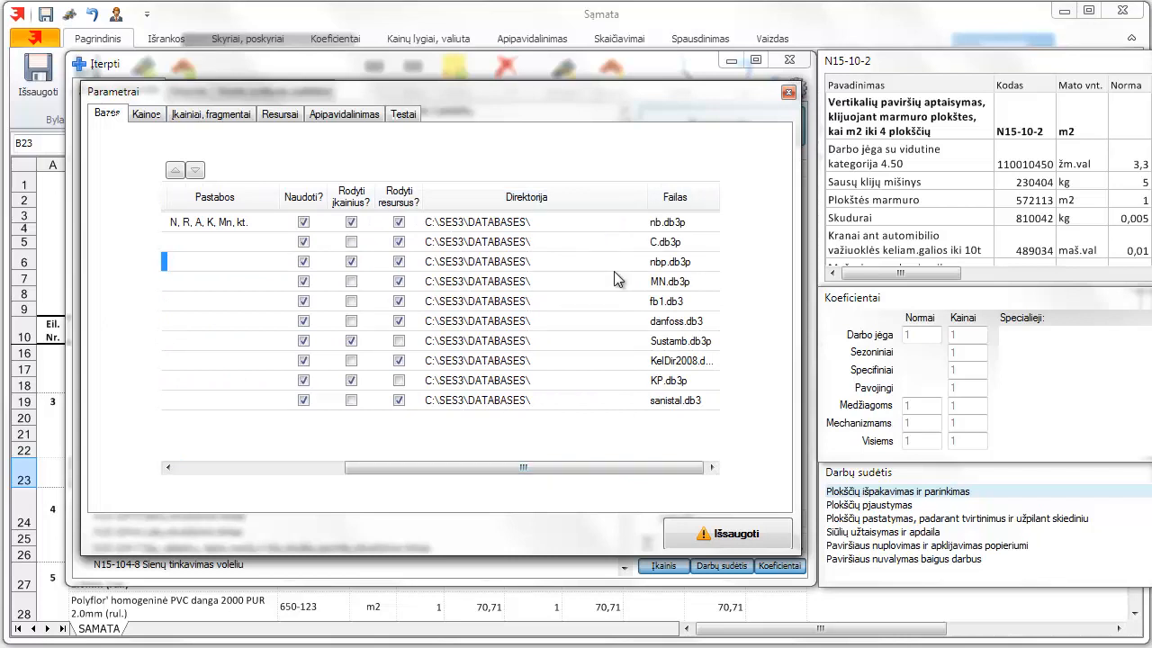
left_click_drag(547, 472, 335, 476)
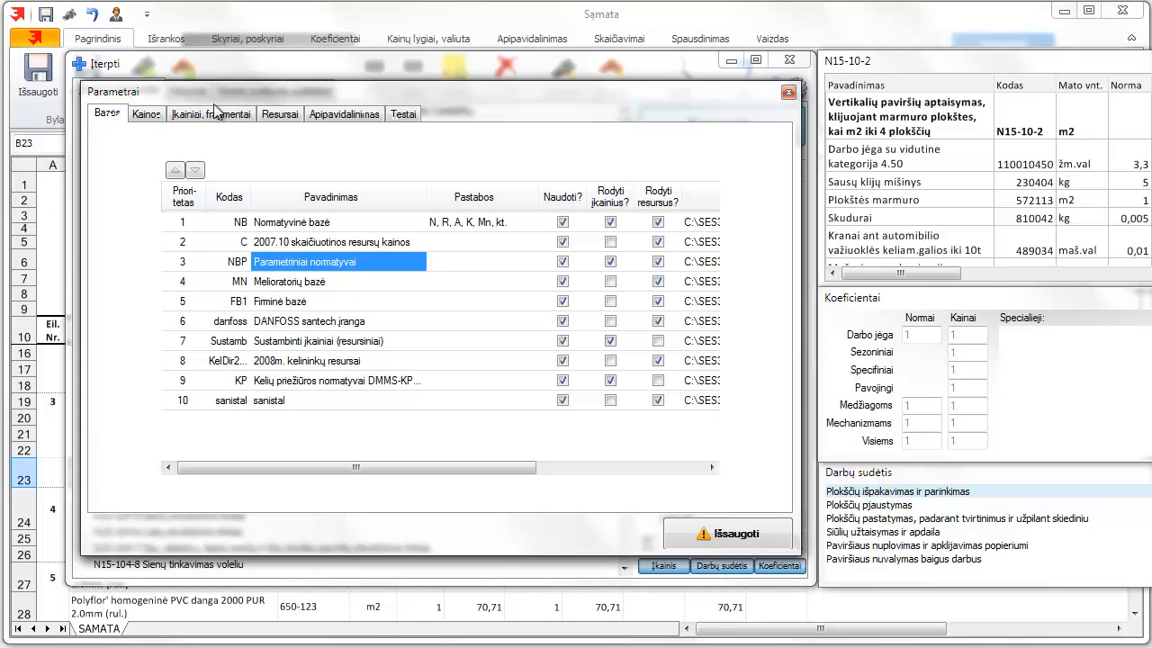
Review the price lists and the rates and fragments options in the parameters, keeping the insertion window visible alongside.
left_click(142, 115)
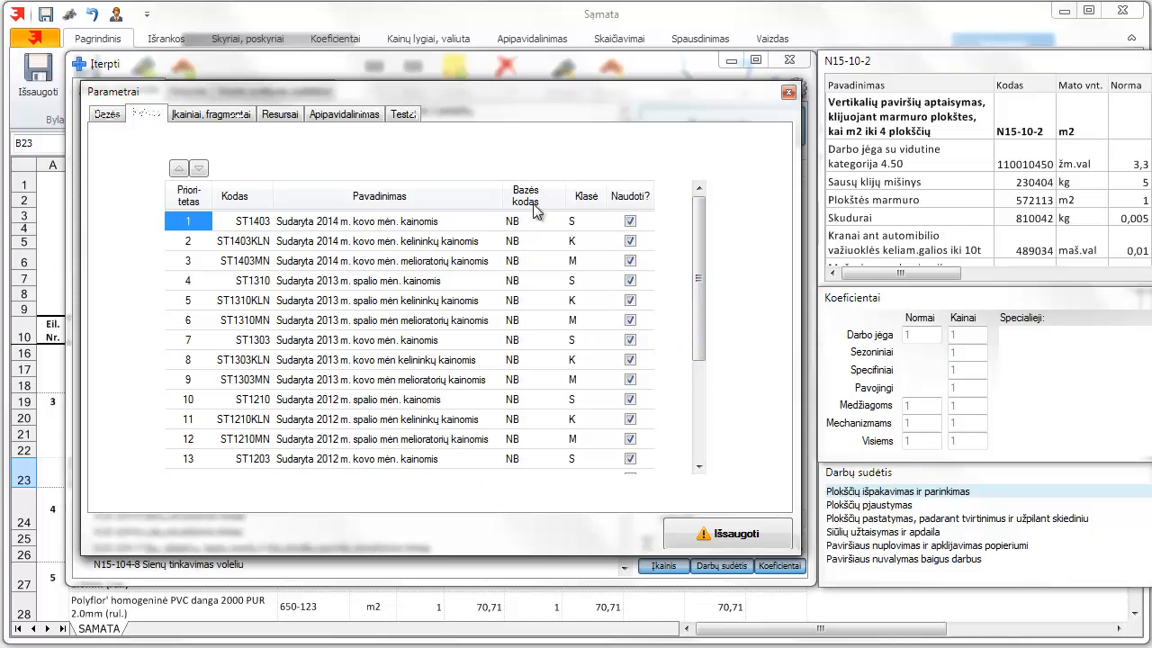
left_click(231, 117)
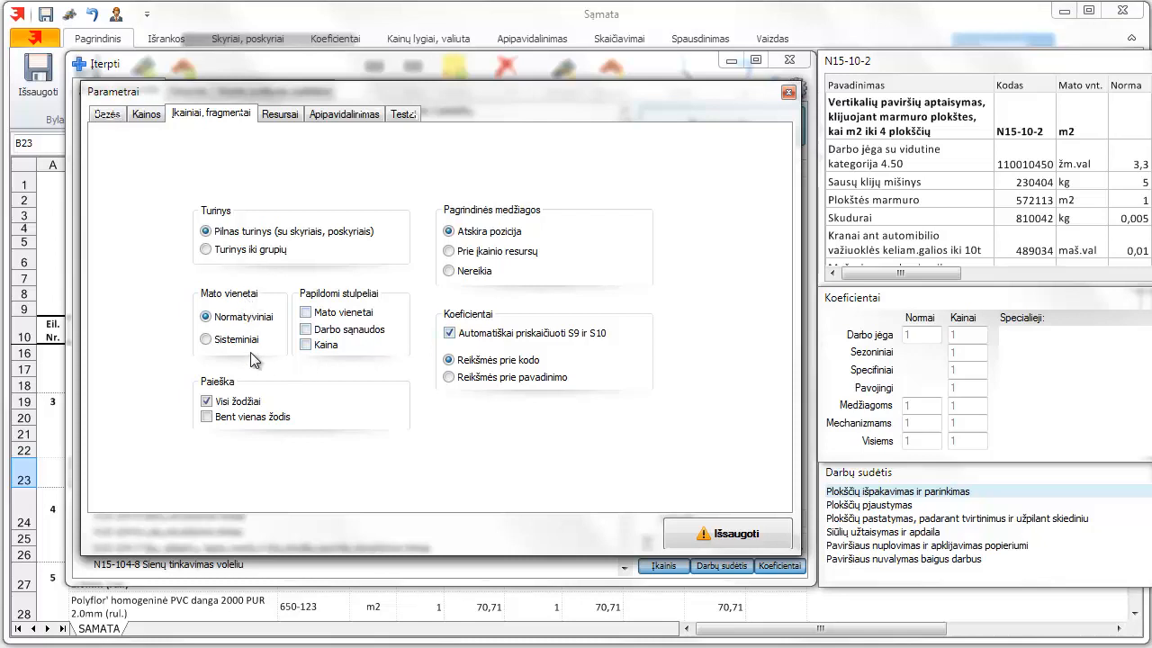
left_click_drag(650, 92, 401, 107)
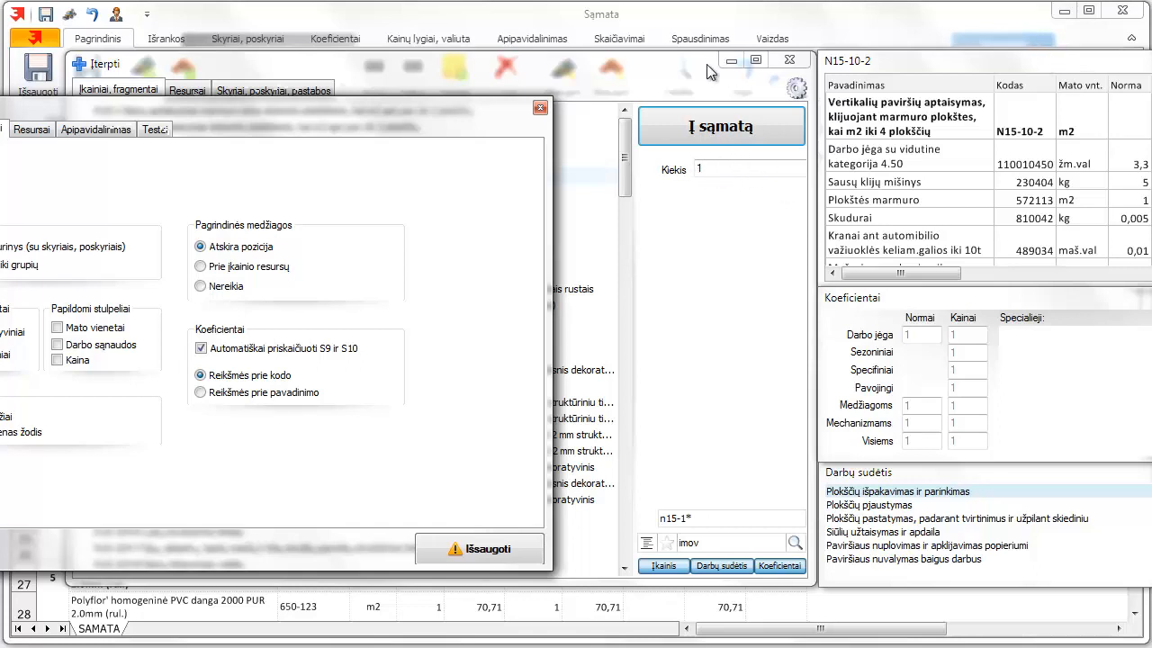
left_click(541, 108)
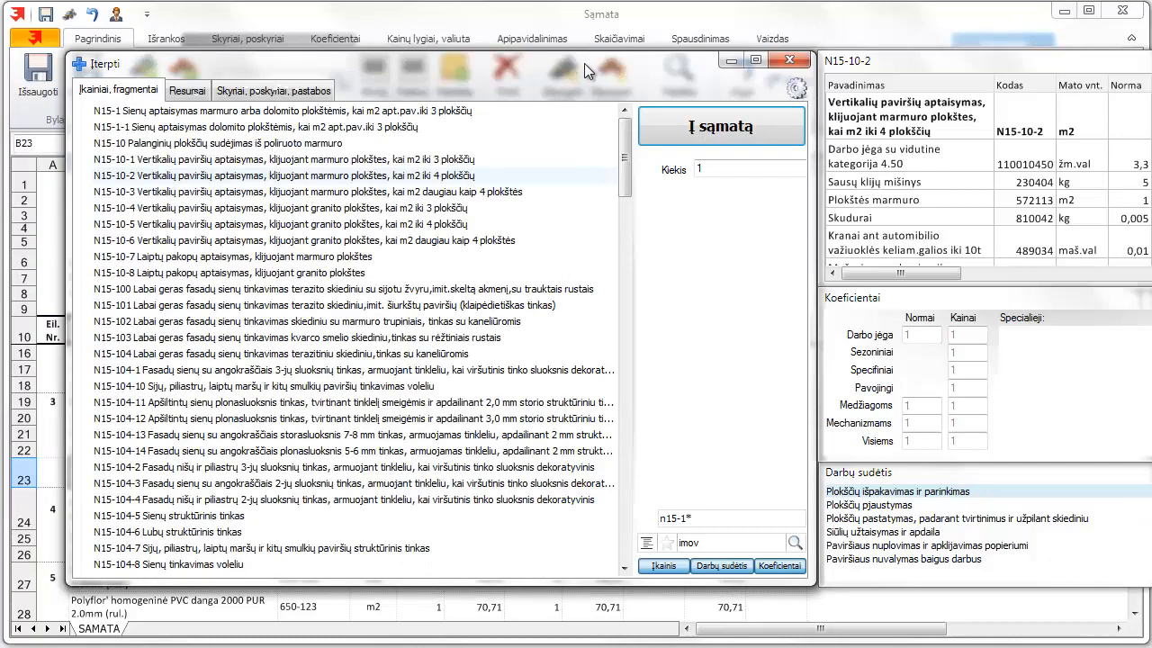
left_click_drag(579, 63, 462, 75)
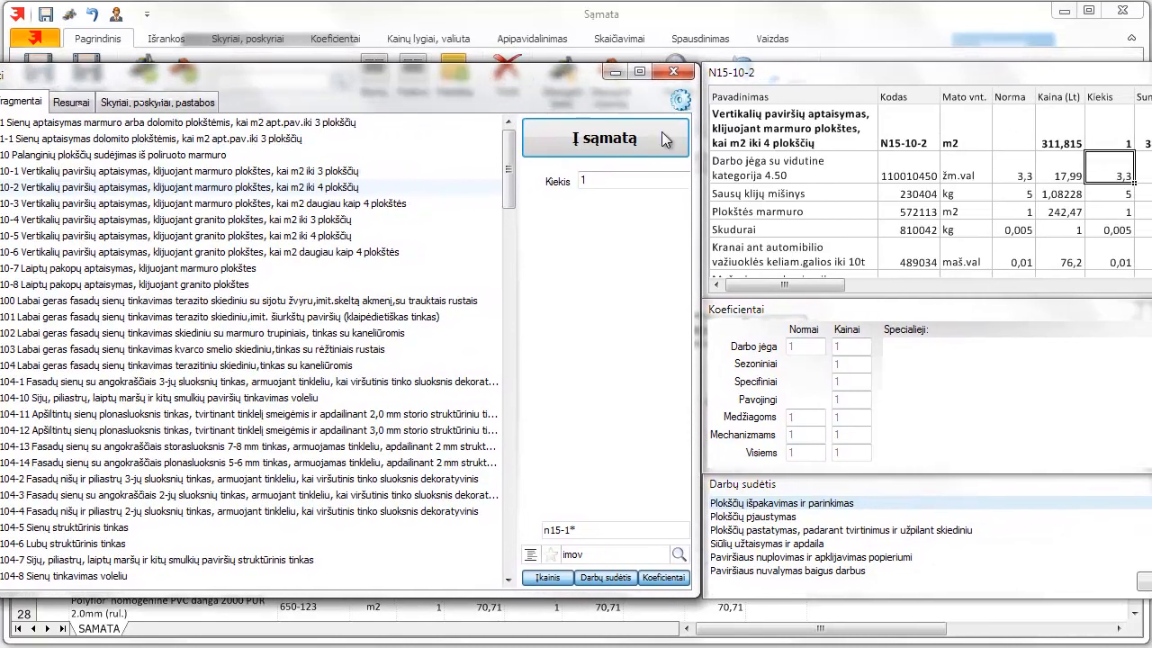
left_click(680, 100)
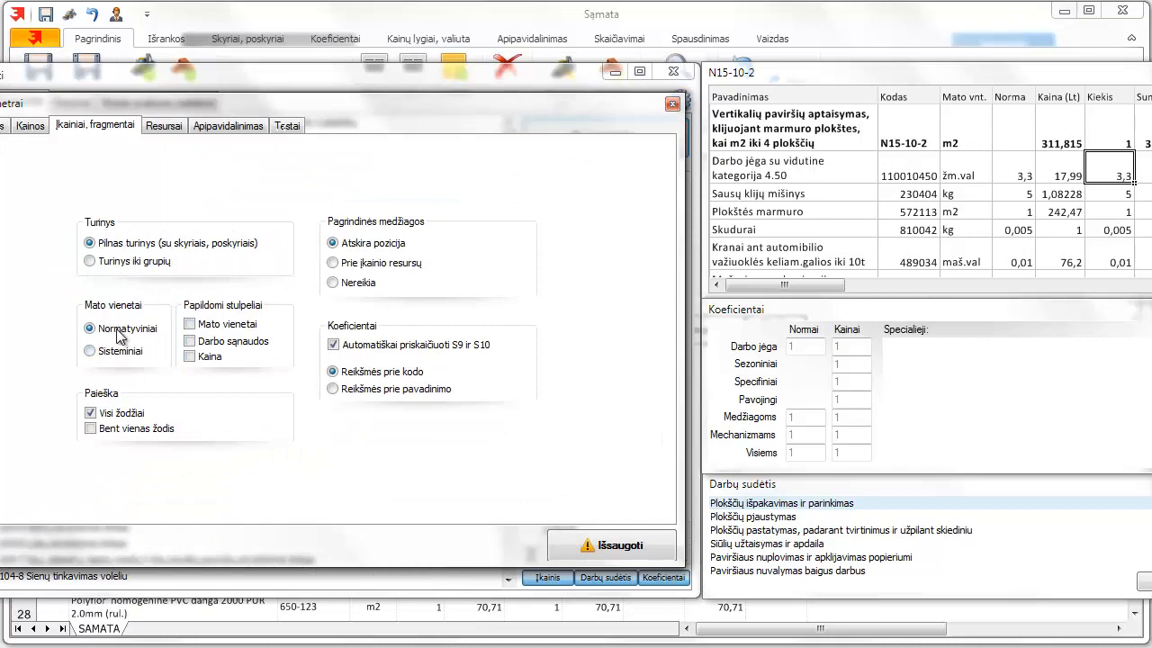
left_click_drag(605, 110, 606, 229)
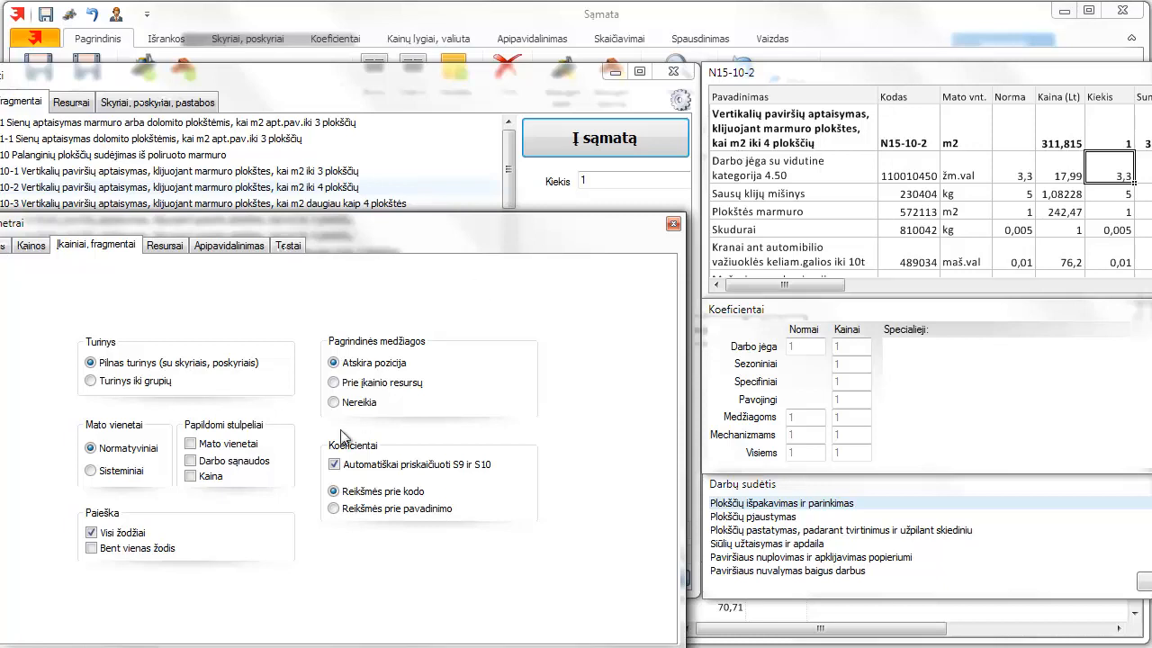
Try the Sisteminiai measurement units for rates, restore Normatyviniai and close the parameters without saving.
left_click(91, 470)
left_click(128, 449)
left_click(673, 224)
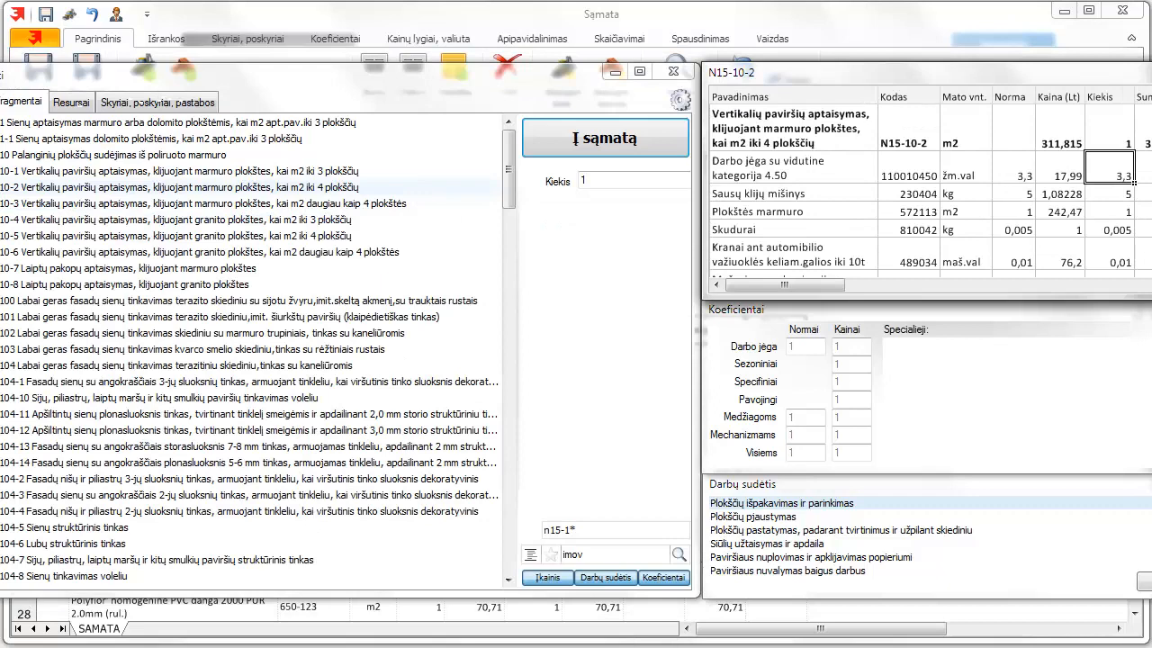
Browse the rates contents through precast concrete constructions to columns mounted on foundations and preview rate N7-14.
scroll(930, 182, "down", 2)
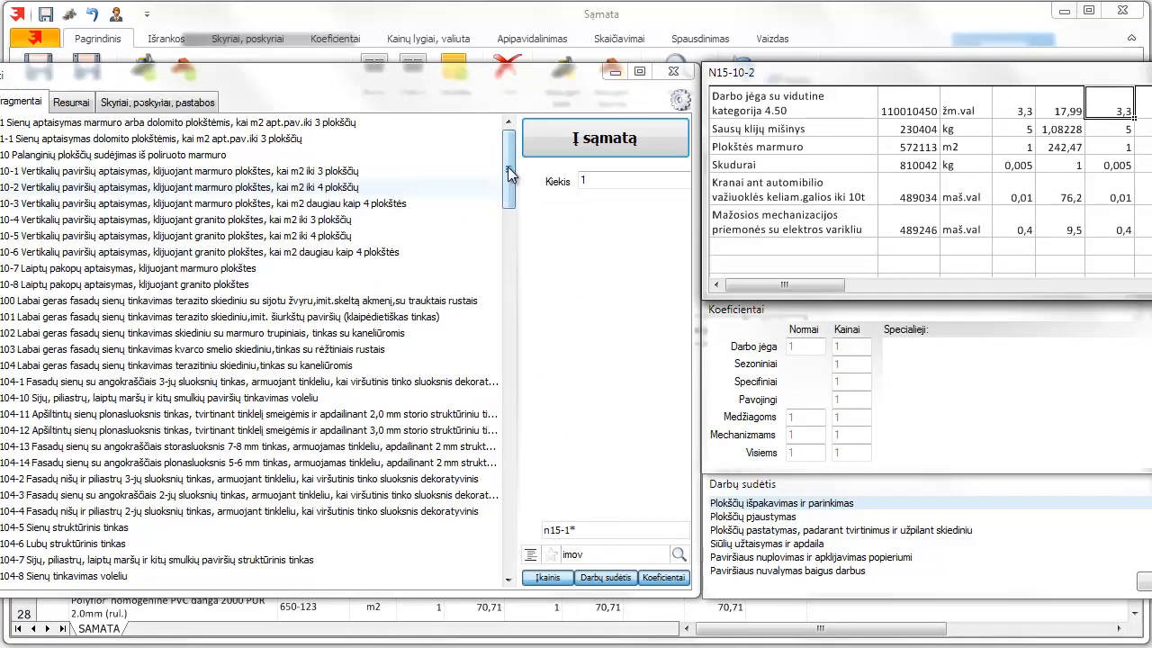
left_click(532, 554)
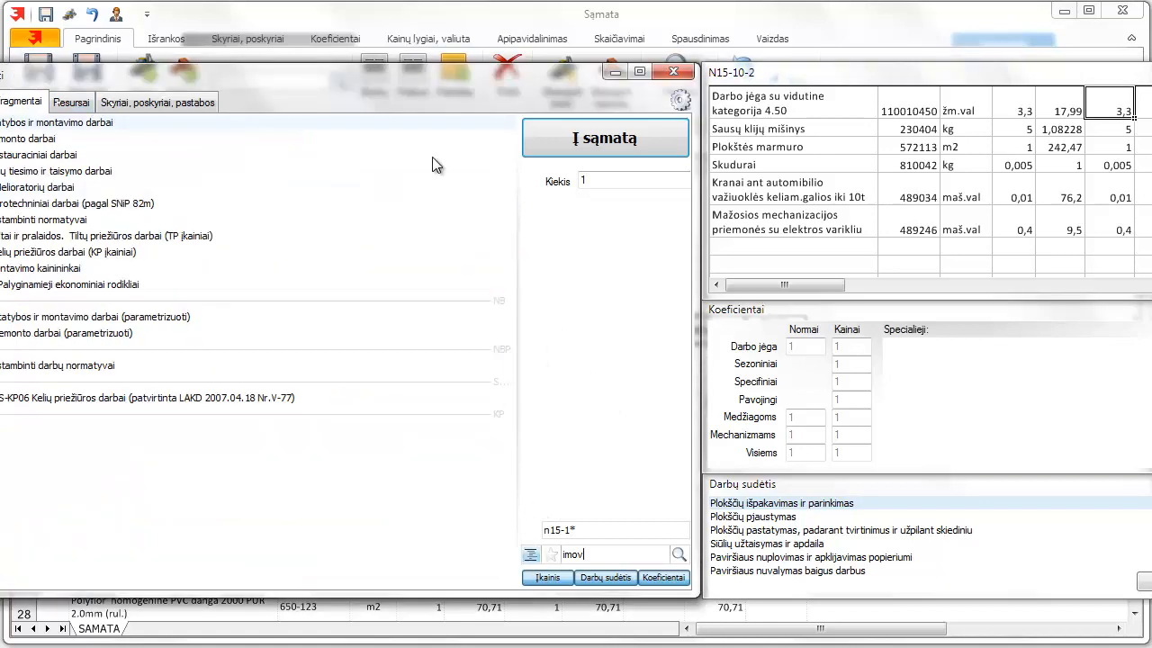
double_click(22, 124)
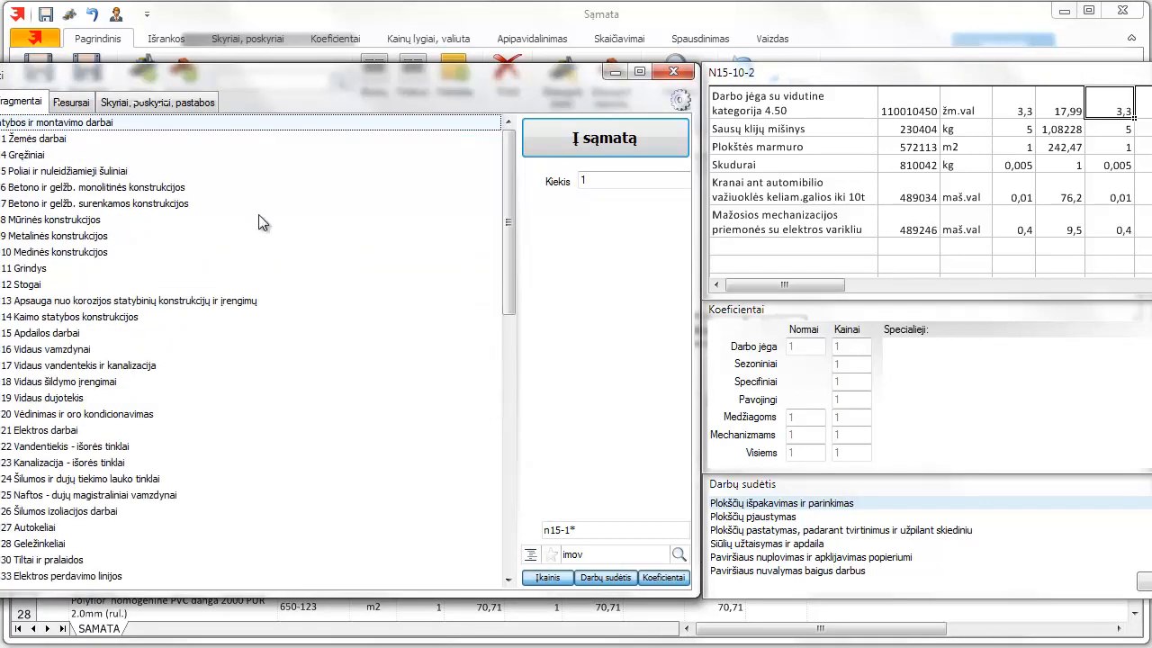
double_click(39, 205)
double_click(80, 511)
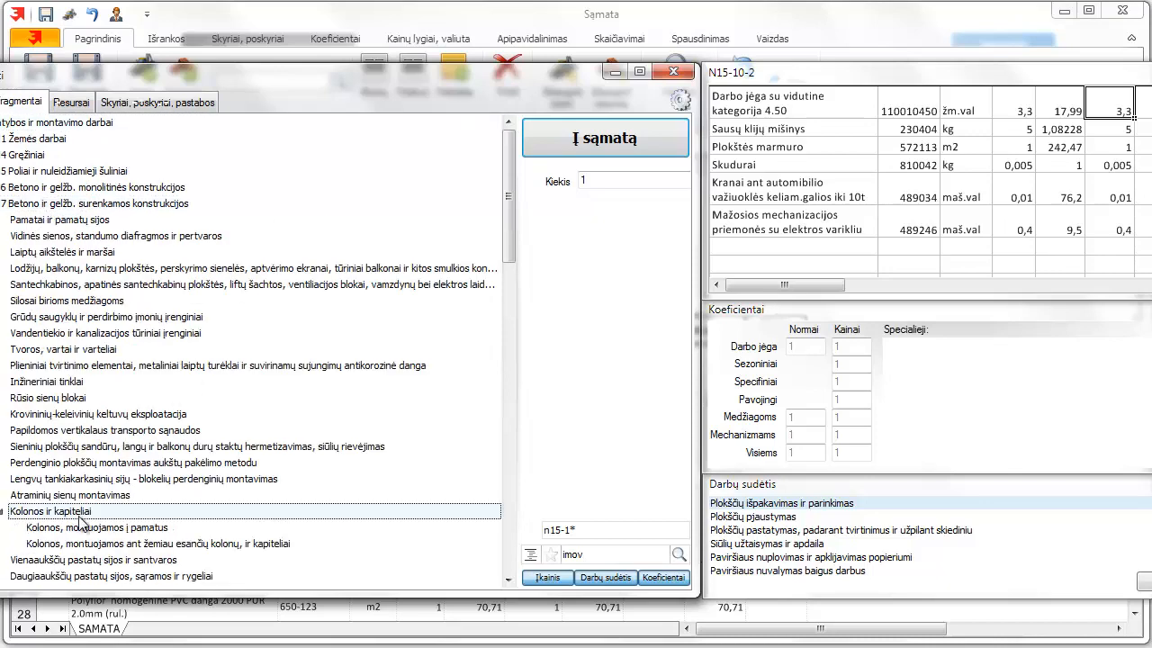
double_click(99, 528)
left_click(214, 559)
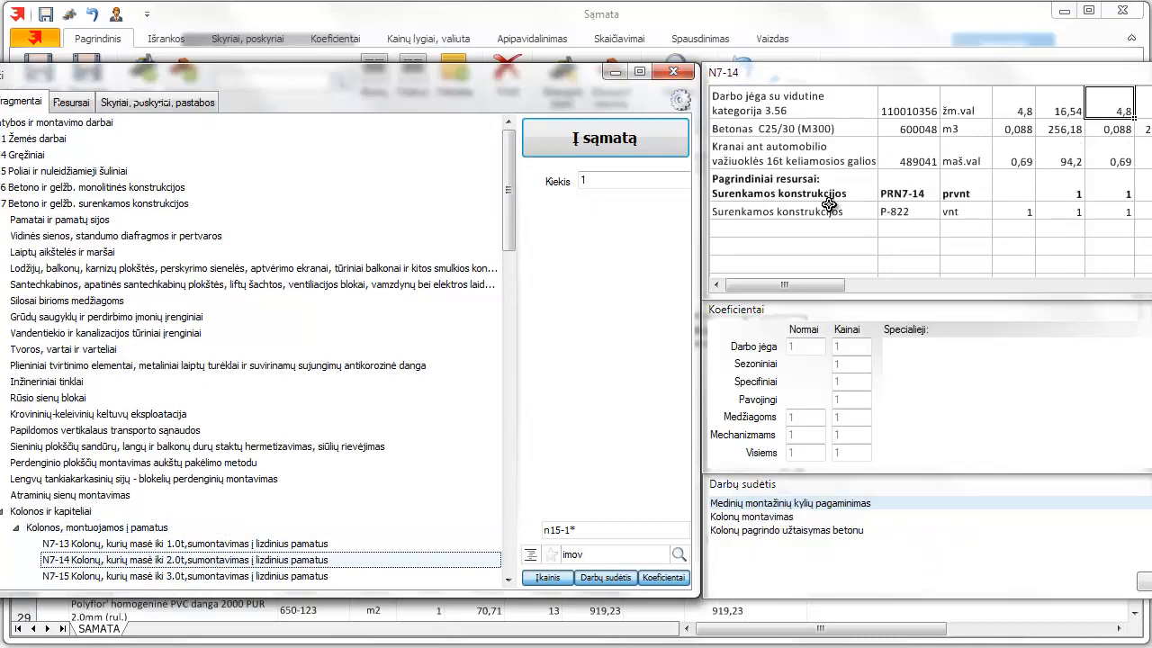
Examine the composition of rate N7-14 from its heading down to its main resources.
scroll(948, 155, "up", 2)
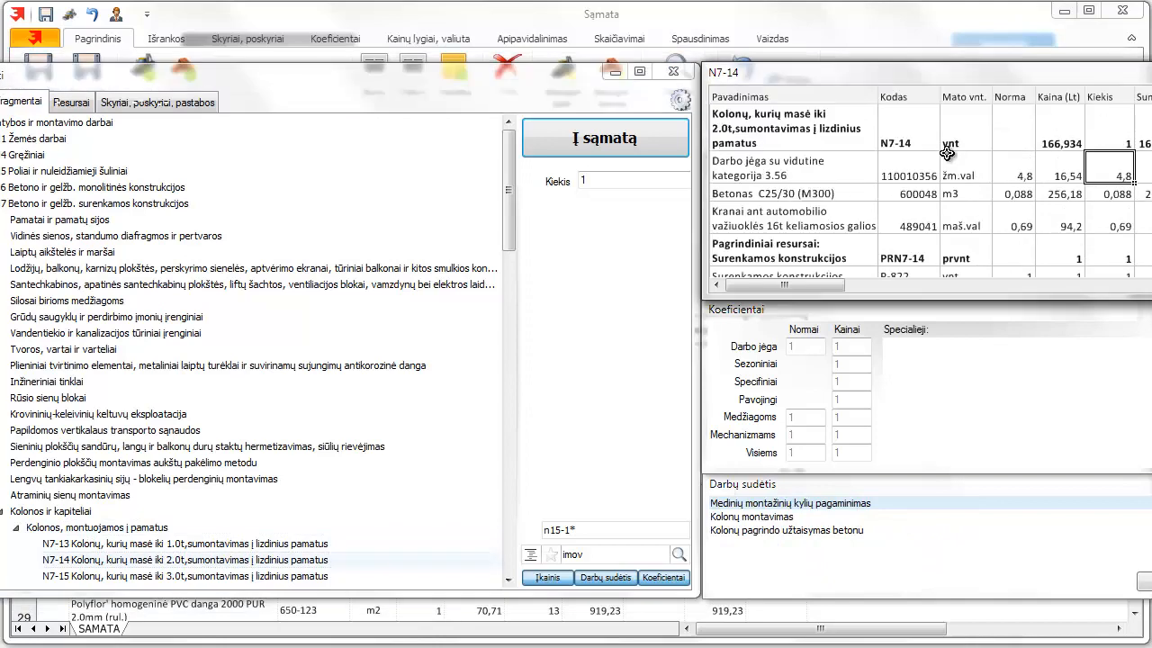
left_click(809, 251)
scroll(998, 254, "down", 2)
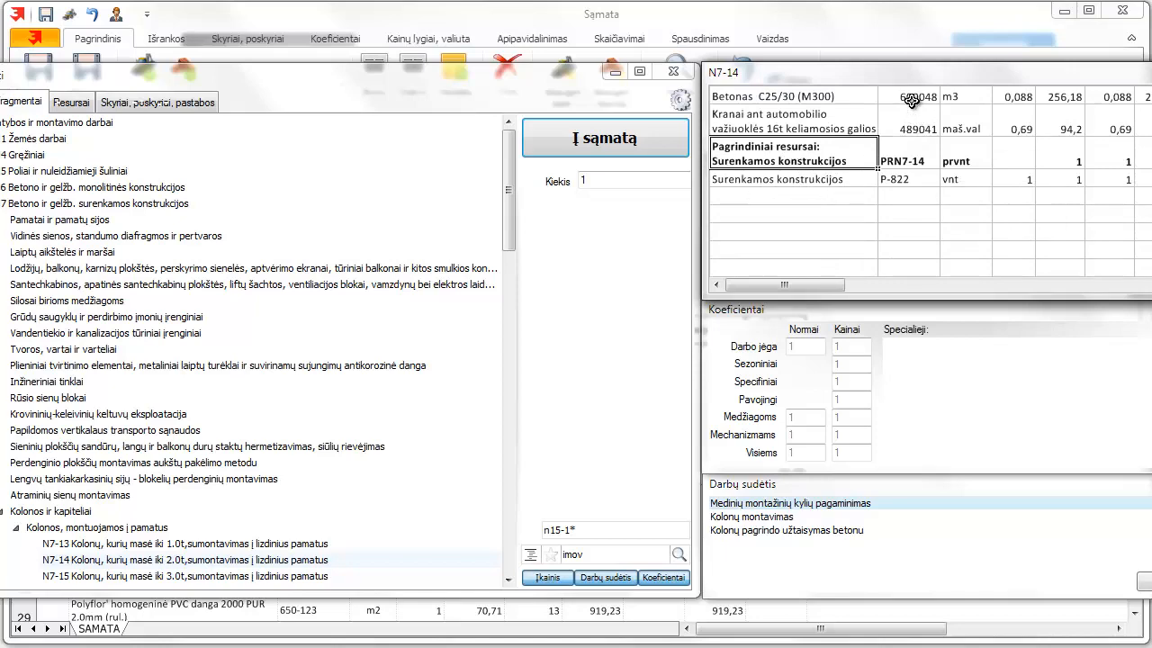
Try the main materials options Prie įkainio resursų and Nereikia in the rates parameters, returning the choice to Atskira pozicija.
left_click(681, 101)
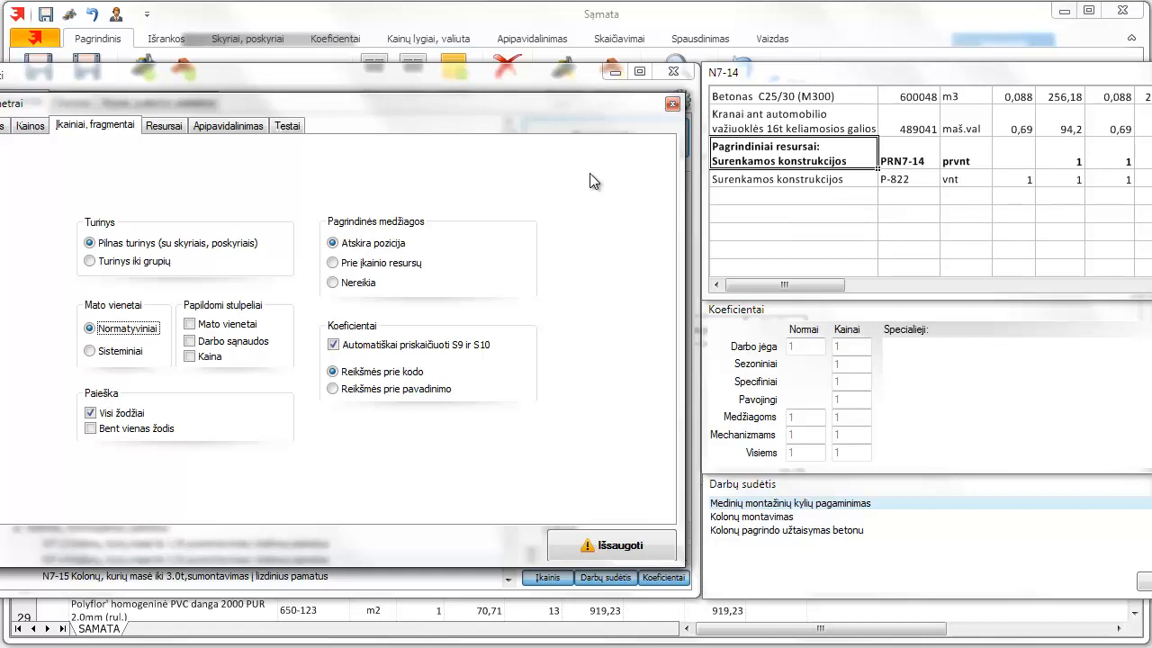
left_click(334, 262)
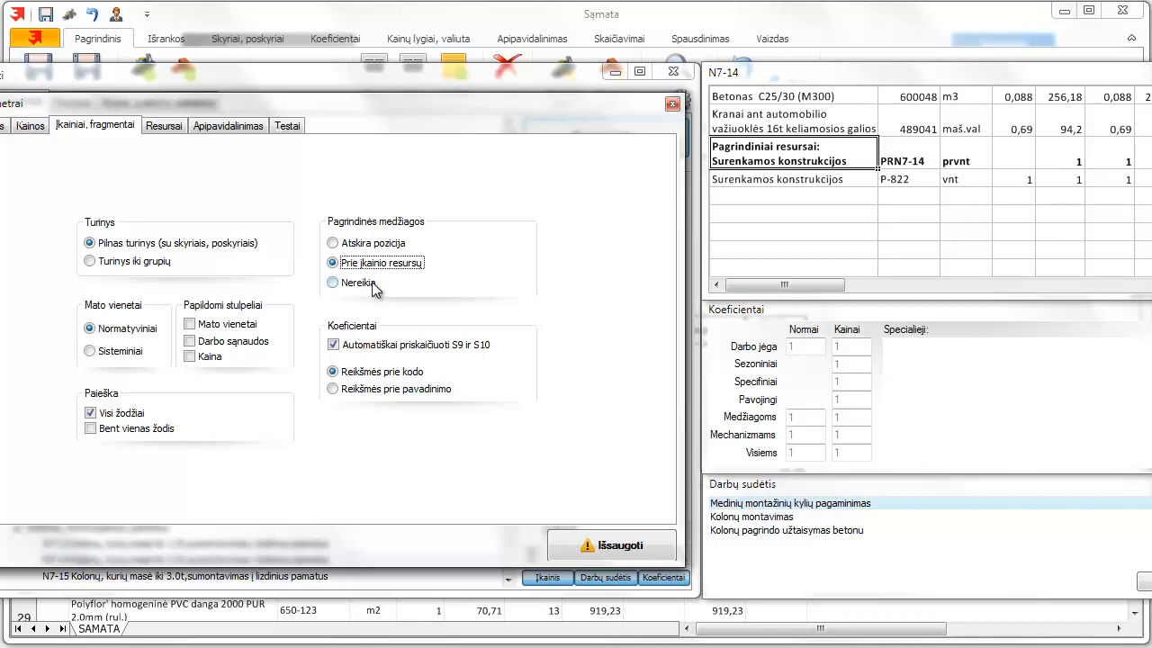
left_click(371, 282)
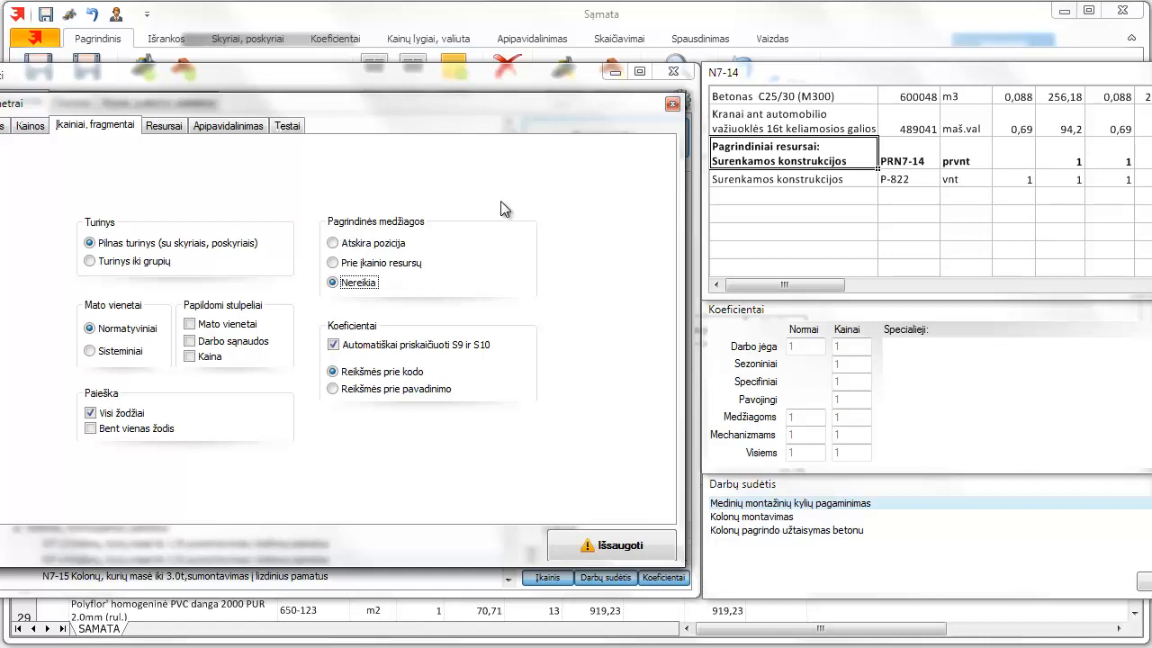
left_click(394, 244)
Try enabling the Bent vienas žodis search option in the rates parameters and turn it off again.
left_click_drag(384, 109, 413, 49)
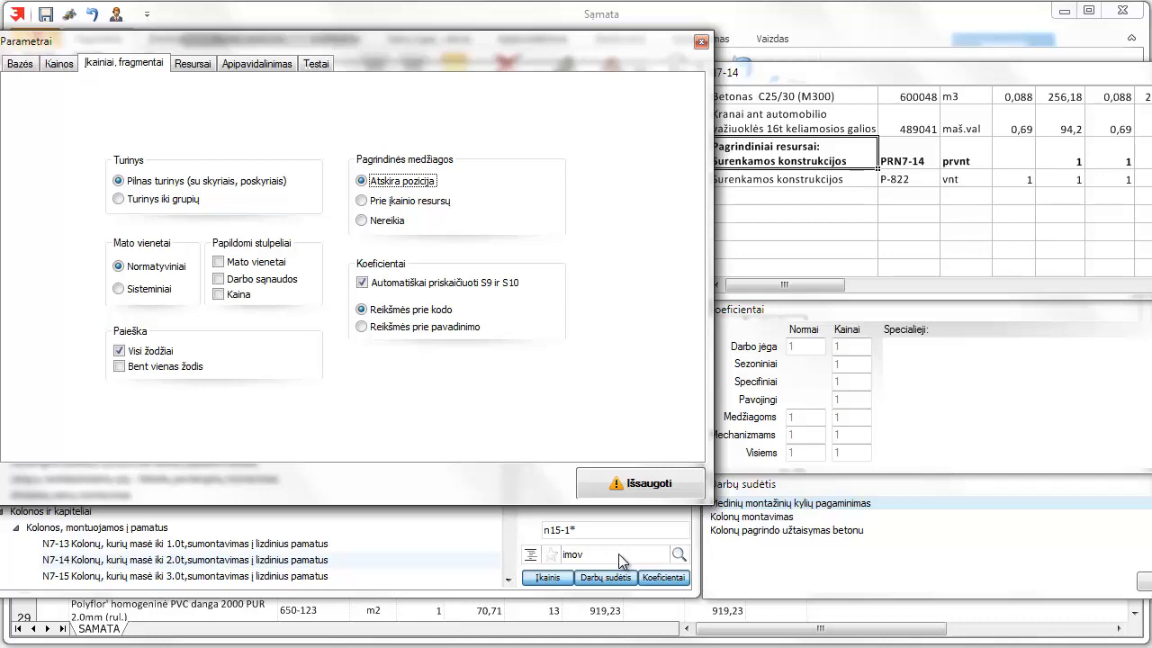
left_click(120, 366)
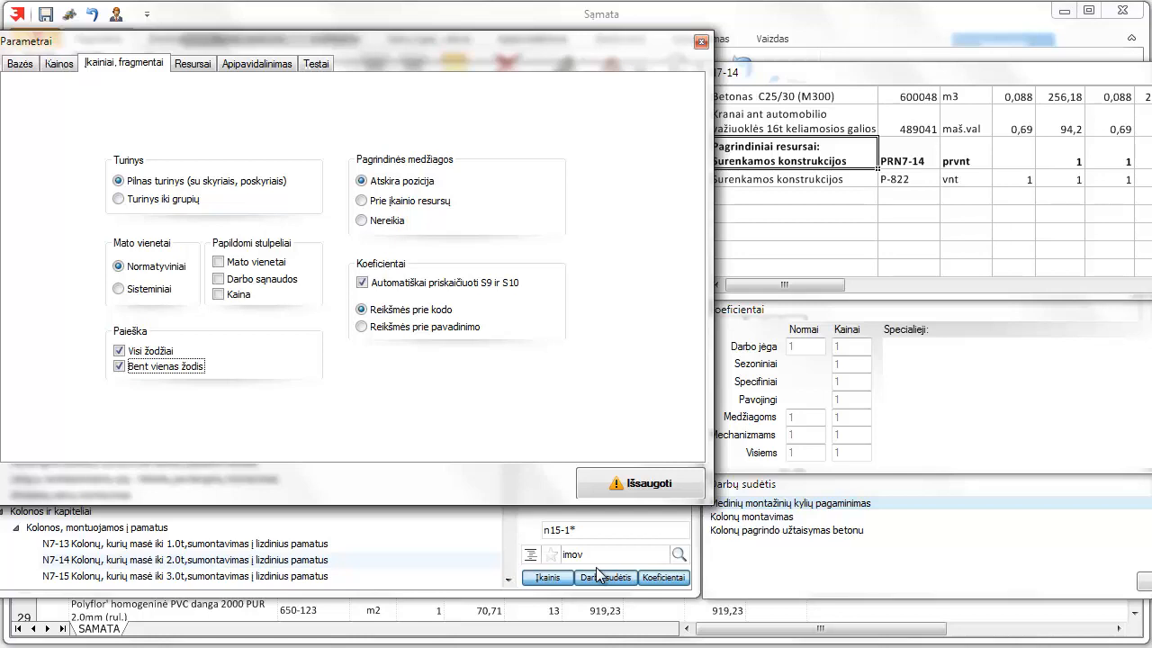
left_click(120, 366)
Review the resource parameters for prices, display and insertion, along with the formatting parameters.
left_click(204, 64)
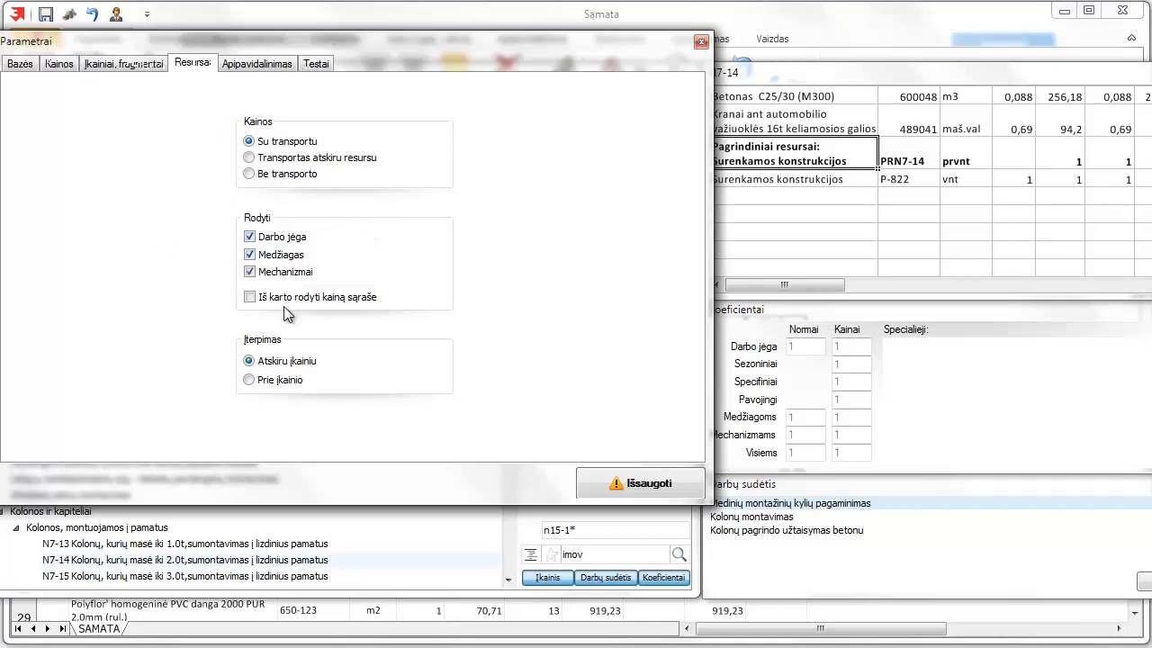
left_click(139, 70)
left_click(193, 67)
left_click(267, 63)
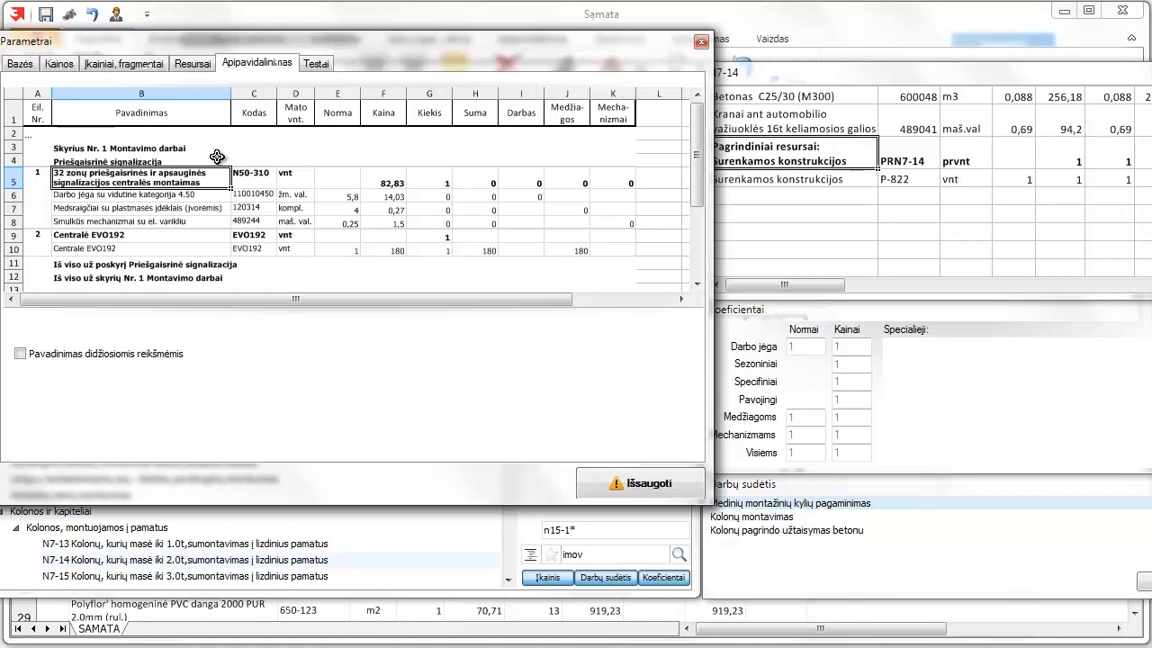
Run the complex normative database test and close the parameters without saving.
left_click(324, 61)
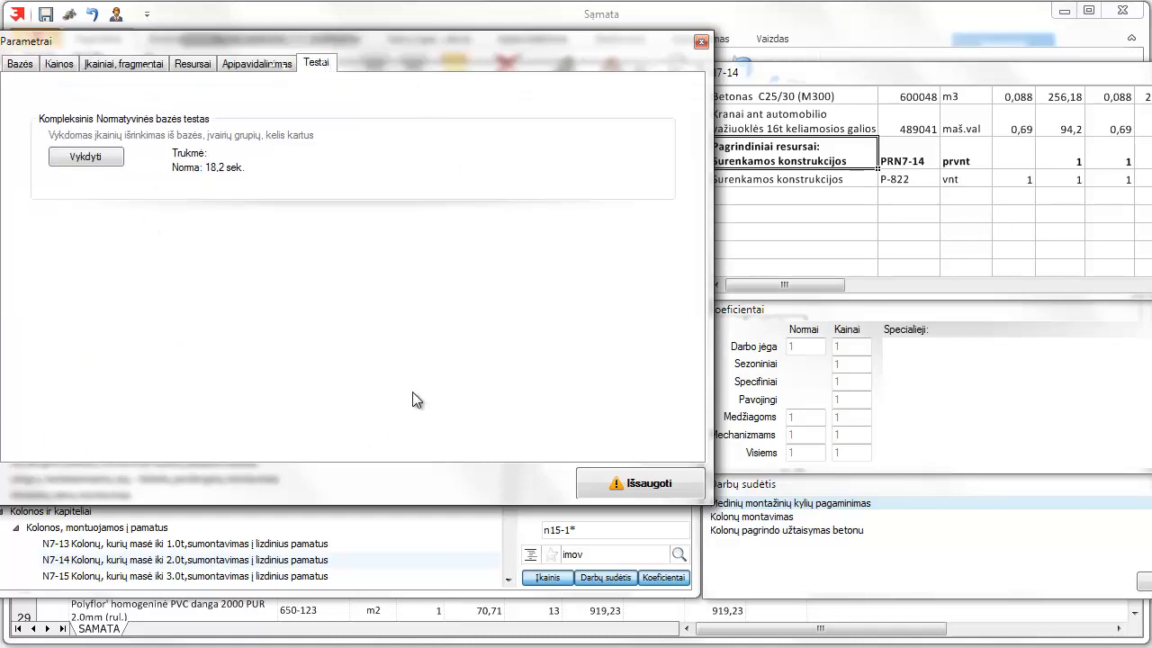
left_click(75, 155)
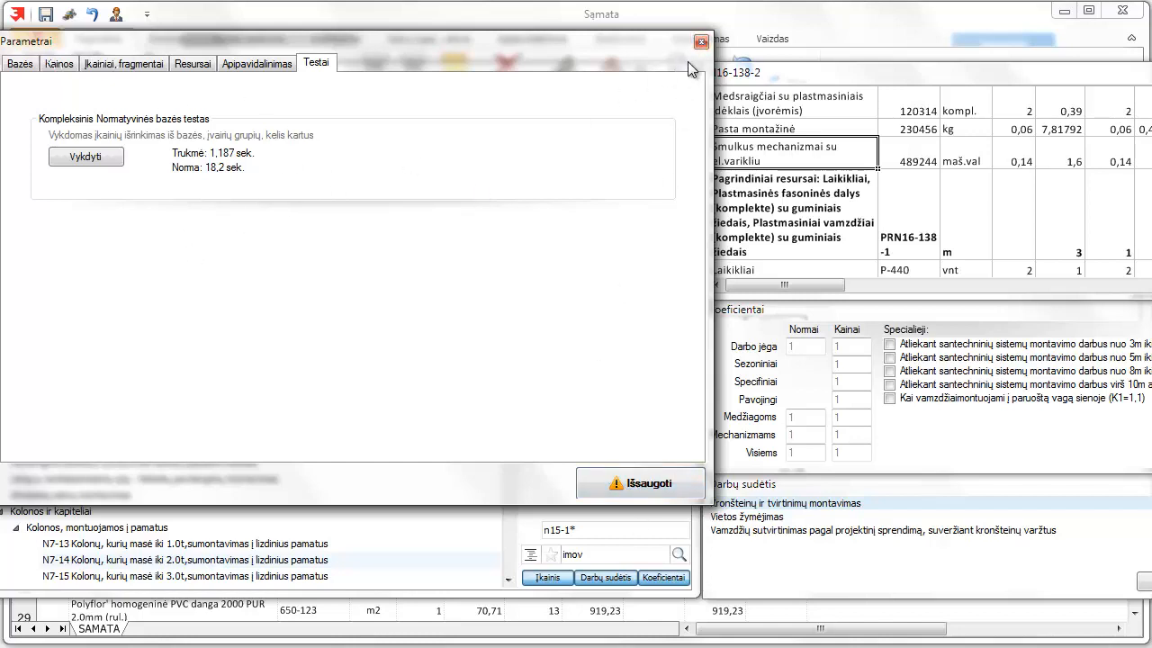
left_click(701, 41)
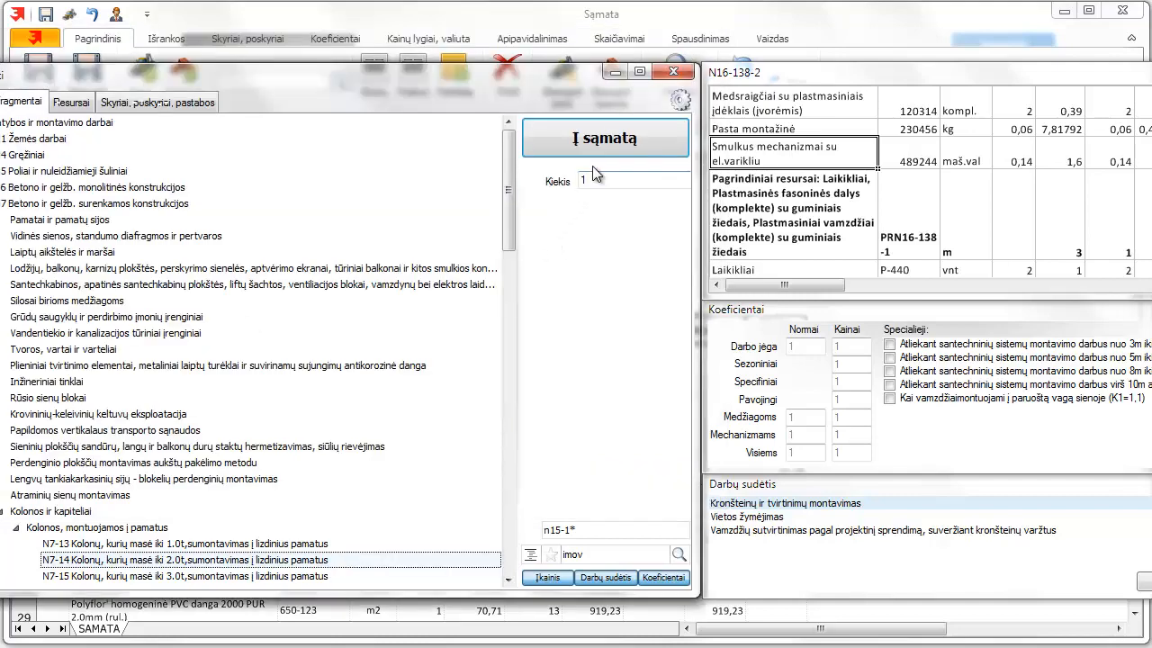